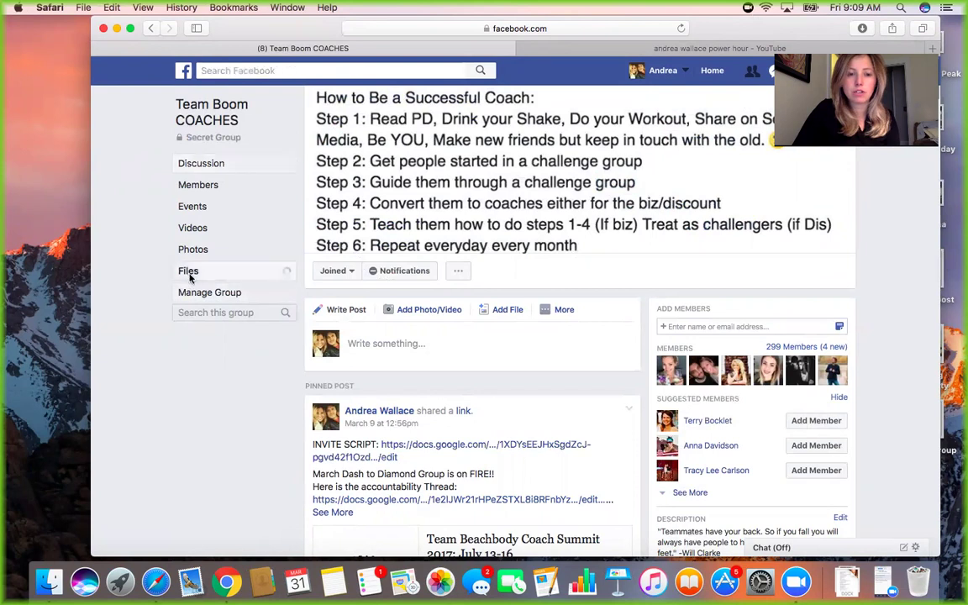
Show the Team Boom COACHES group's Files page listing shared docs, spreadsheets and PDFs
drag(261, 501, 322, 432)
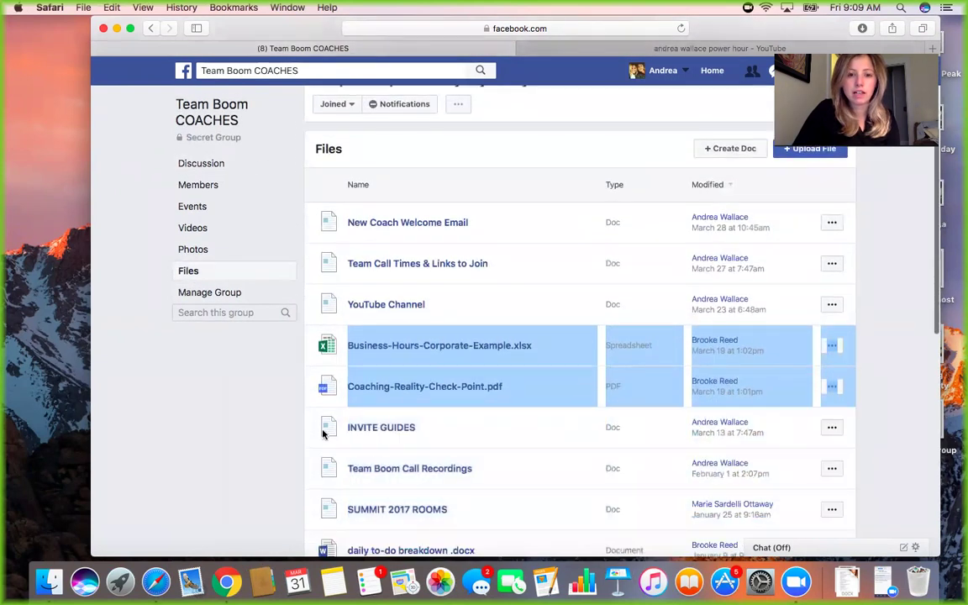
Open the INVITE GUIDES note and its Challenge Group Script link as the Challenge Pack Script doc
click(381, 428)
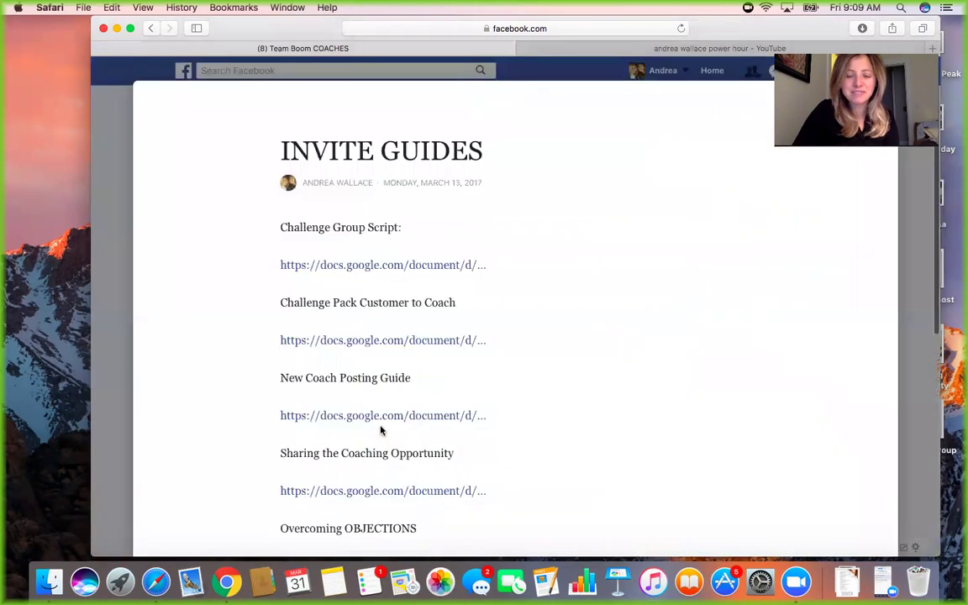
click(361, 267)
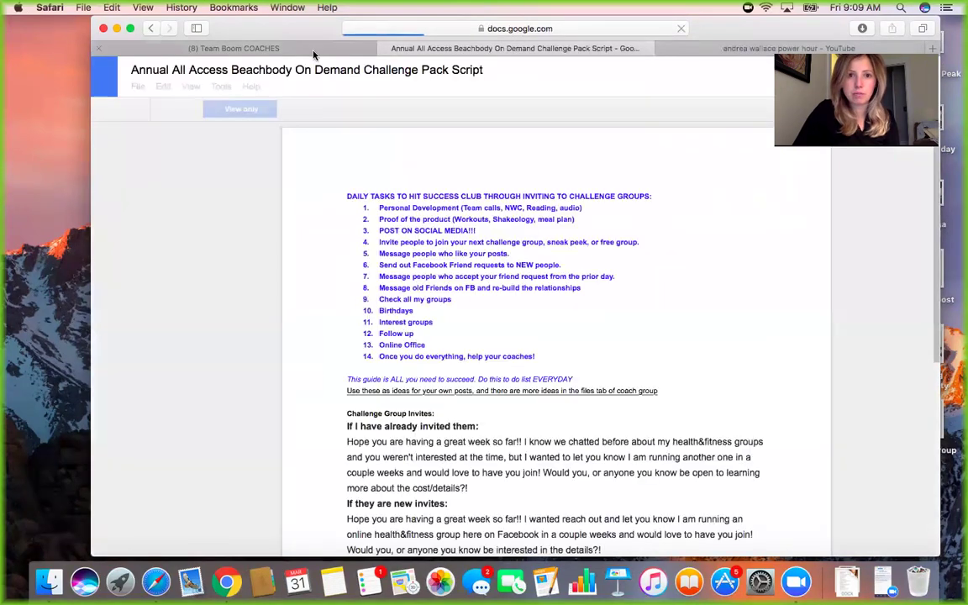
click(286, 48)
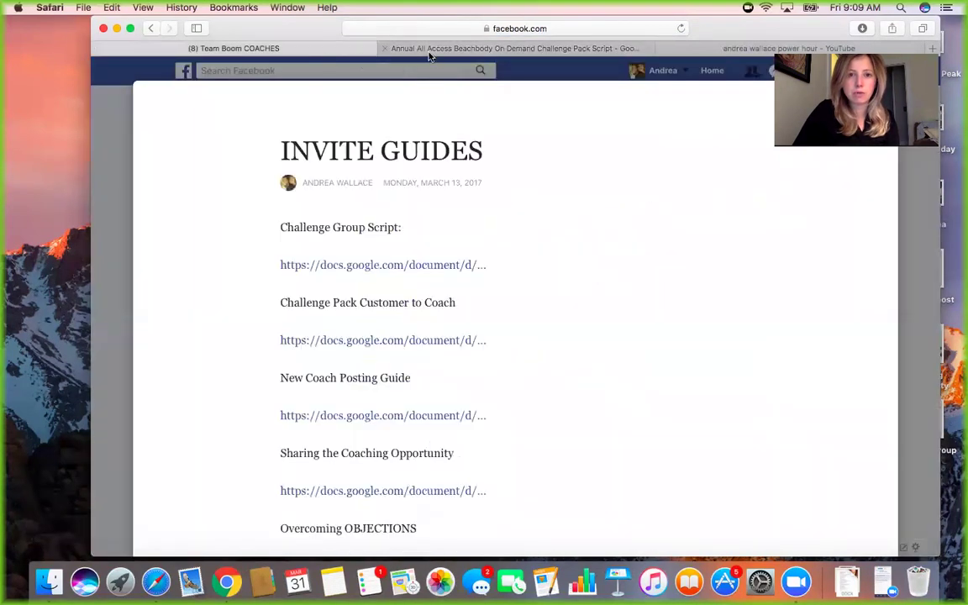
click(430, 49)
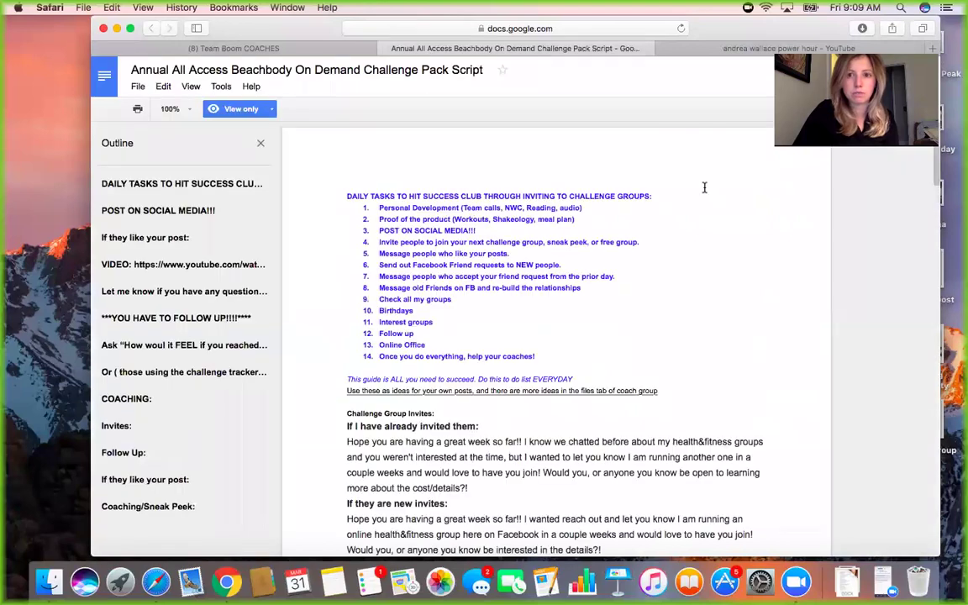
In the YouTube power hour tab, clear the address bar for a new web address
click(756, 50)
click(613, 28)
key(BackSpace)
text(ww.)
key(BackSpace)
key(BackSpace)
key(BackSpace)
key(BackSpace)
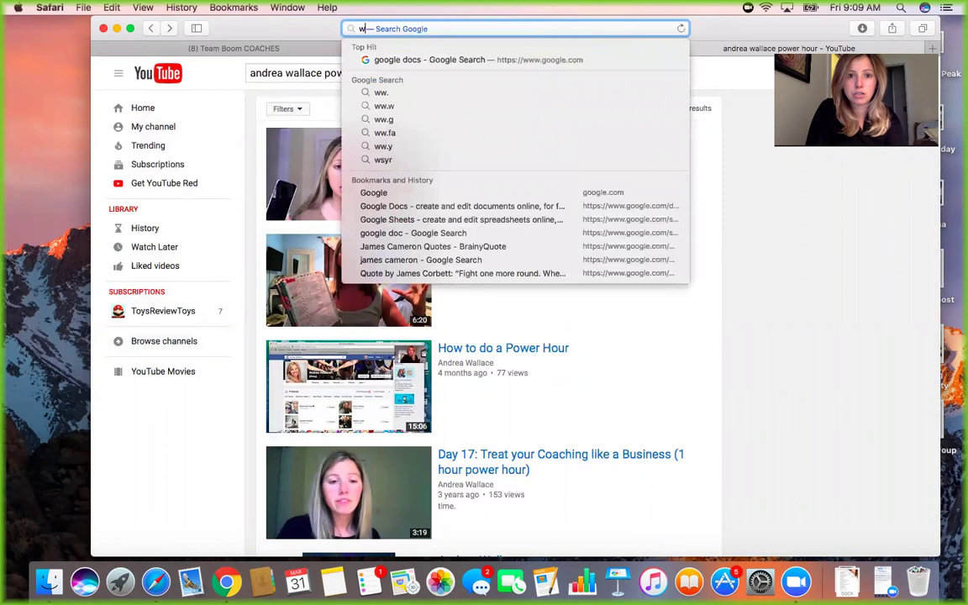
Load teamzy.com and sign in with the saved details
text(www.team)
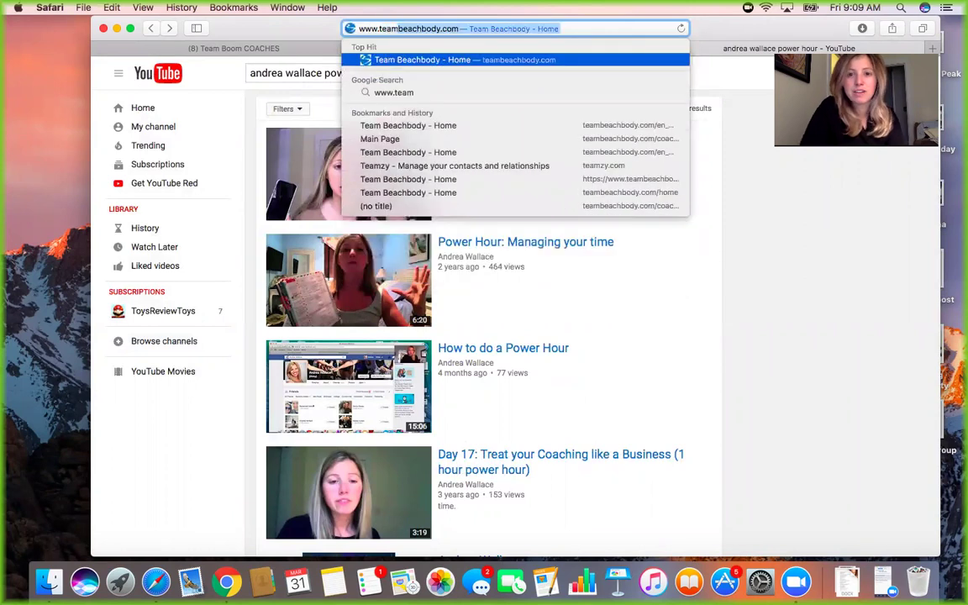
drag(744, 33, 736, 82)
key(BackSpace)
key(BackSpace)
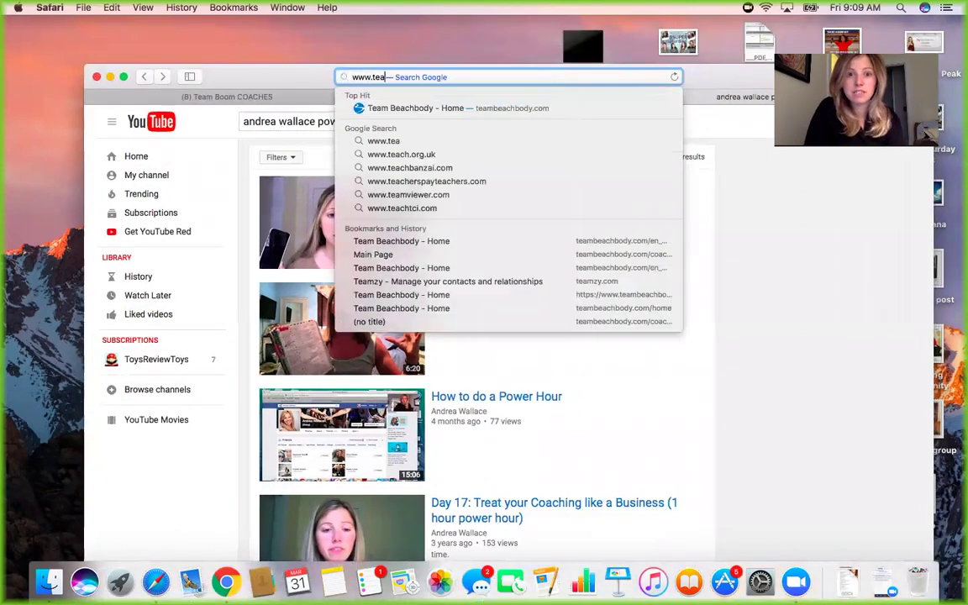
text(mzy.com)
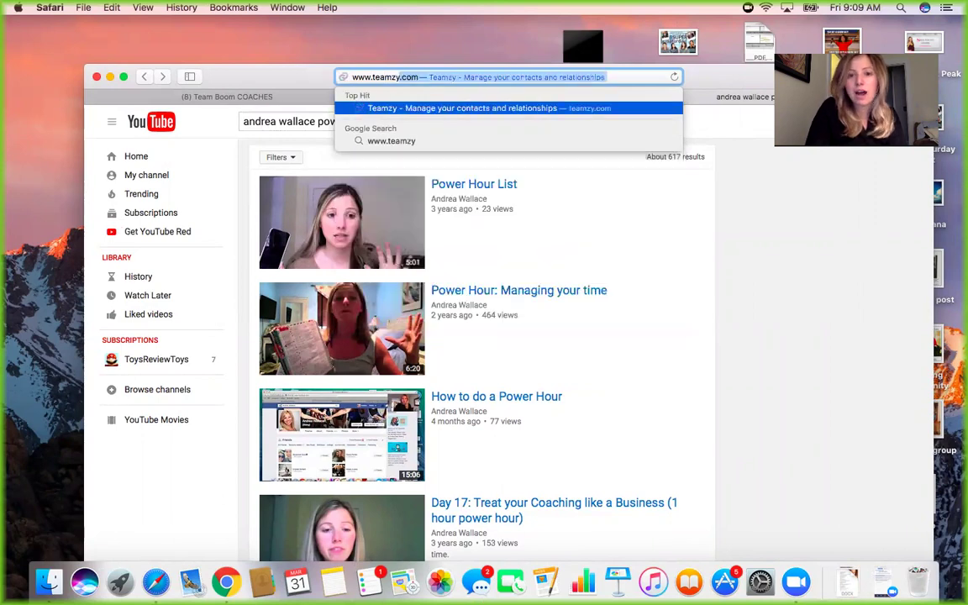
key(Return)
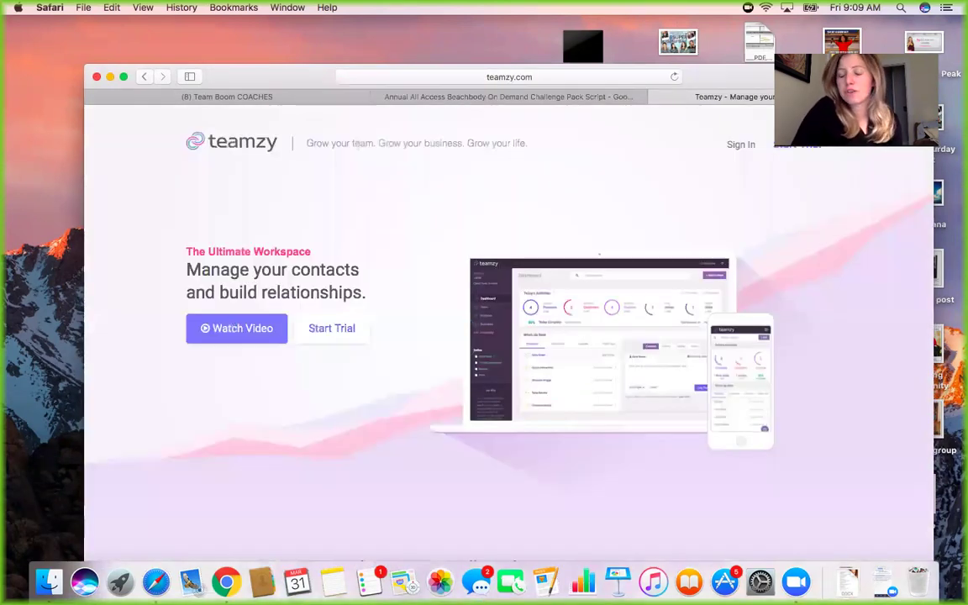
click(739, 148)
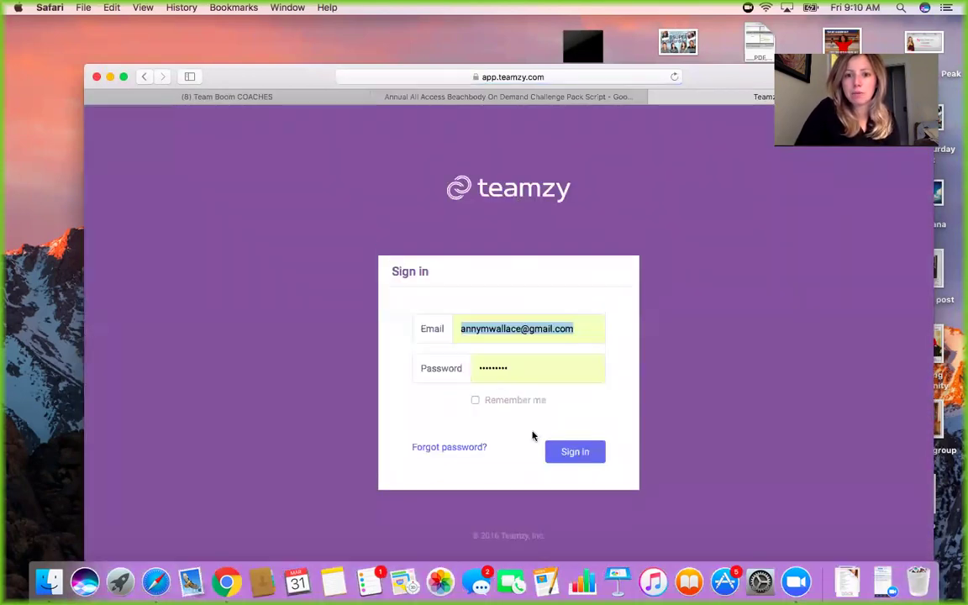
click(561, 456)
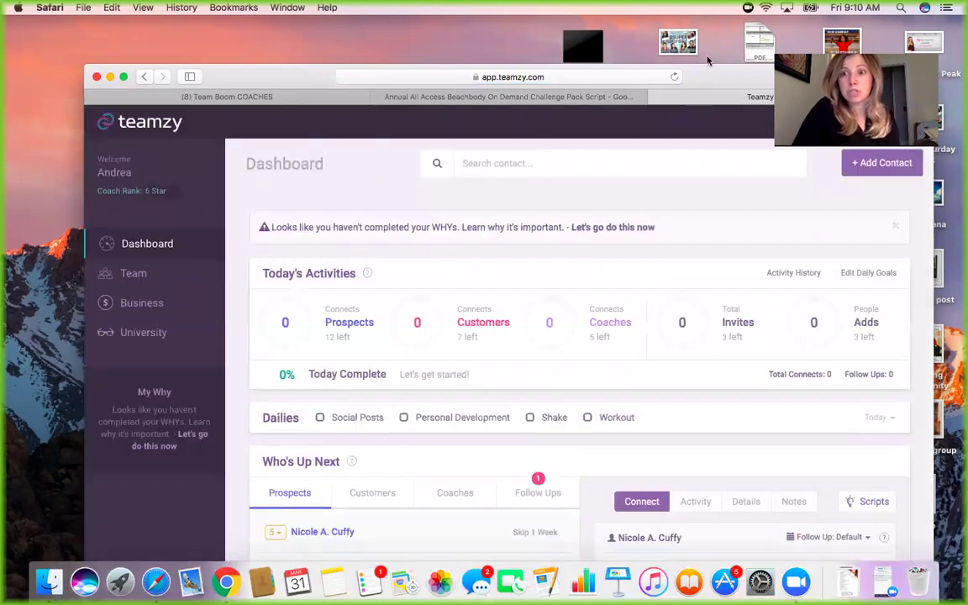
Look over Team and Business, then show the Dashboard's Follow Ups contacts
drag(643, 76, 631, 32)
mouse_move(649, 292)
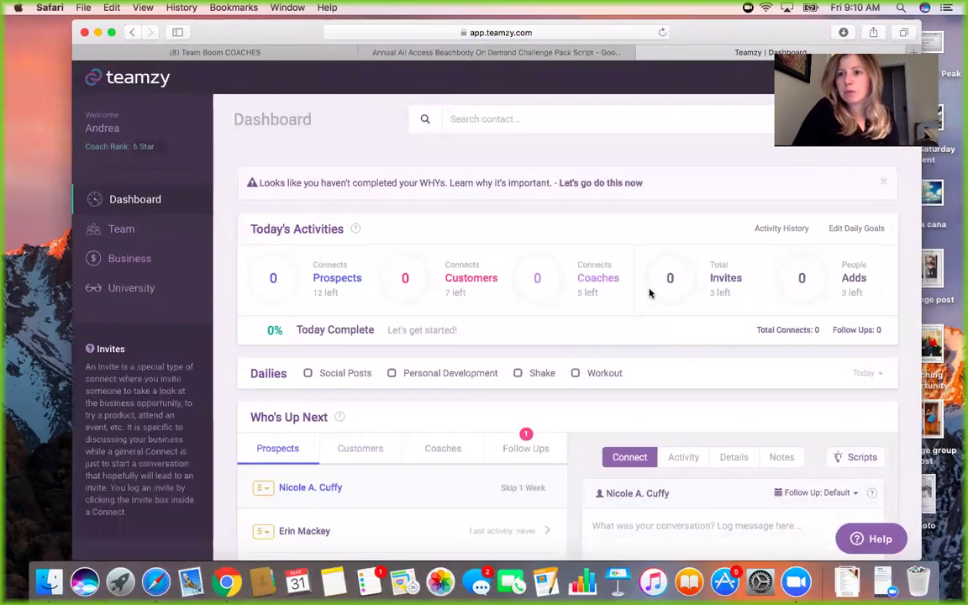
click(118, 228)
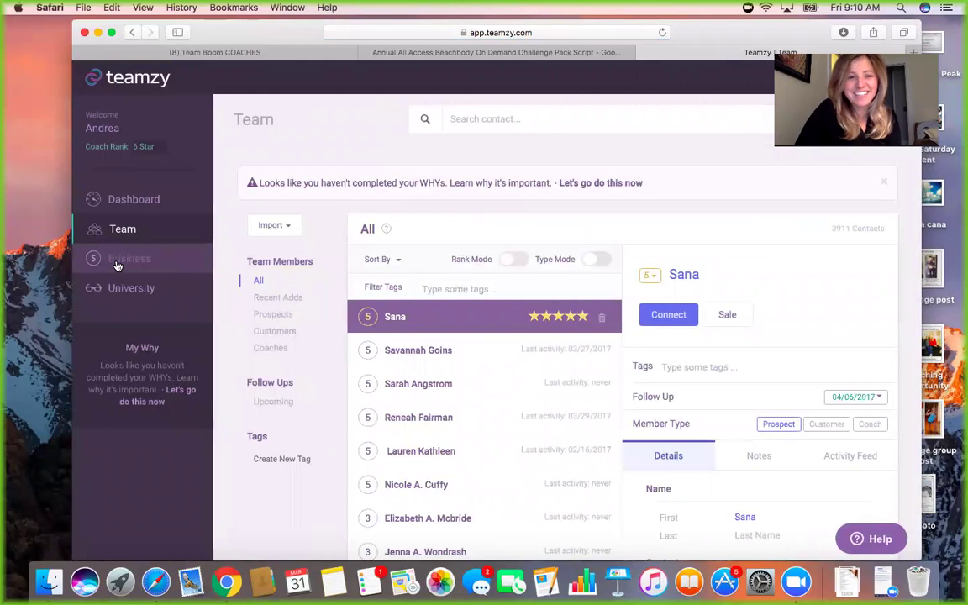
click(118, 265)
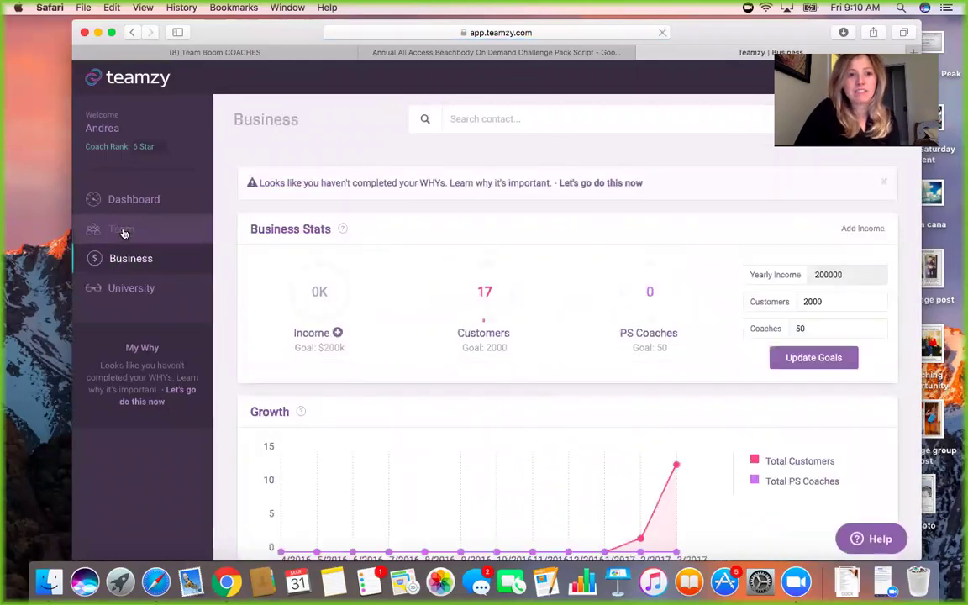
click(124, 232)
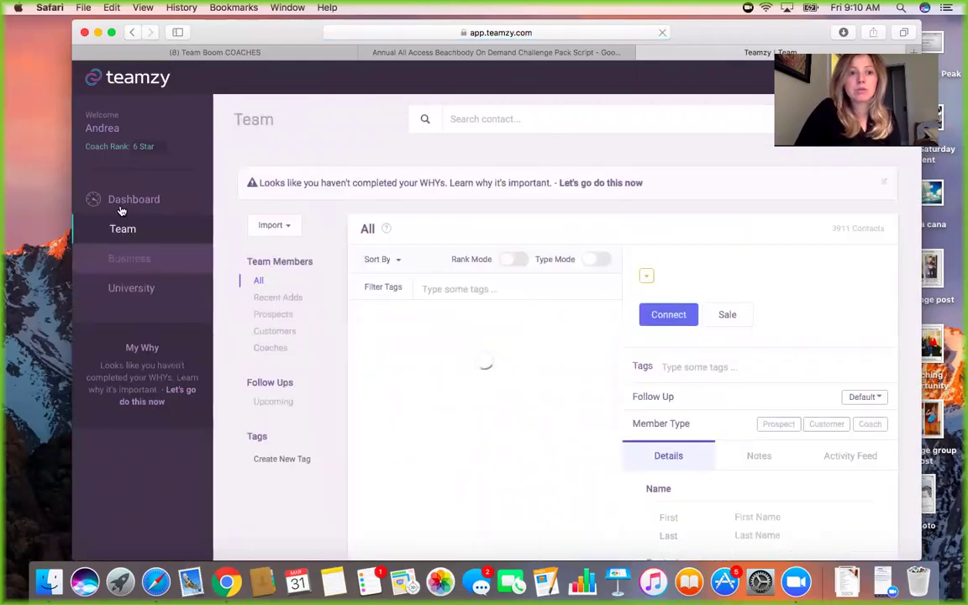
click(120, 205)
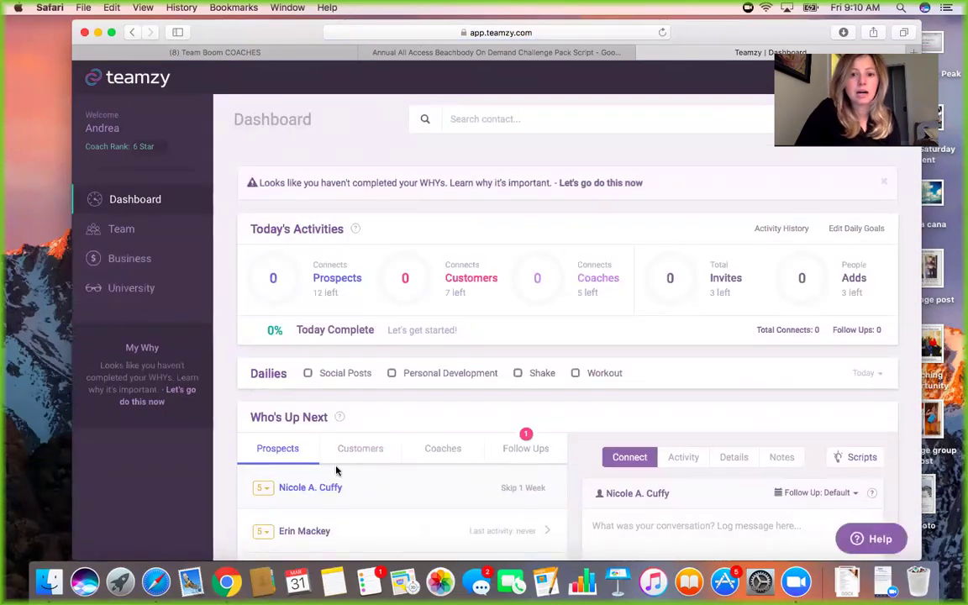
click(533, 446)
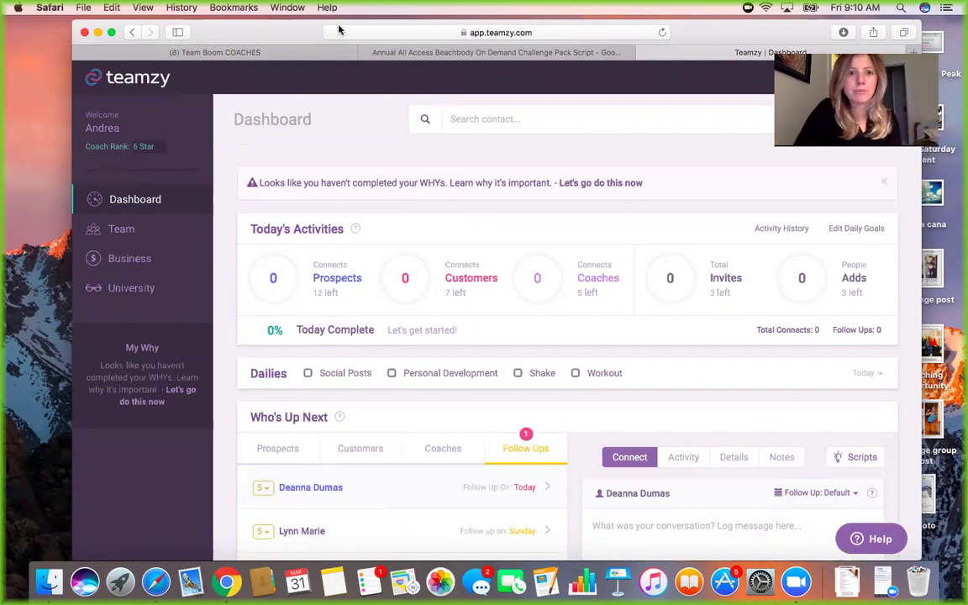
click(215, 52)
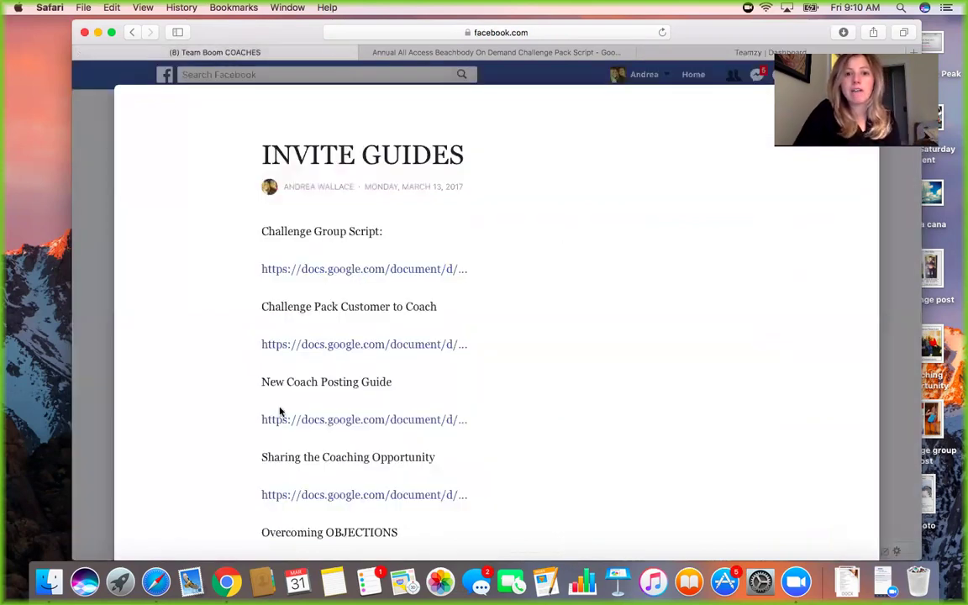
Close the INVITE GUIDES document viewer and go to the script document
drag(741, 37, 708, 129)
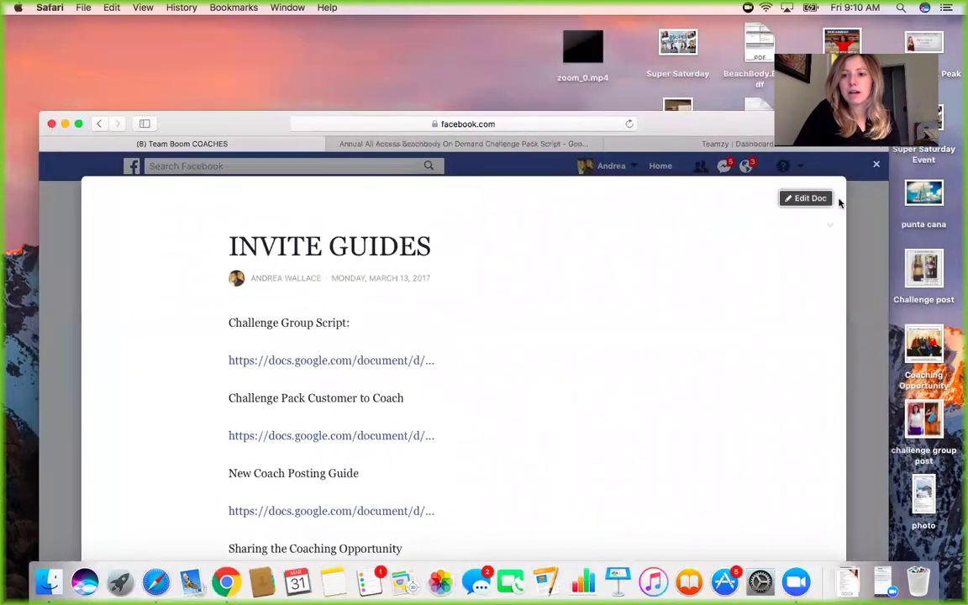
click(874, 165)
drag(512, 123, 559, 28)
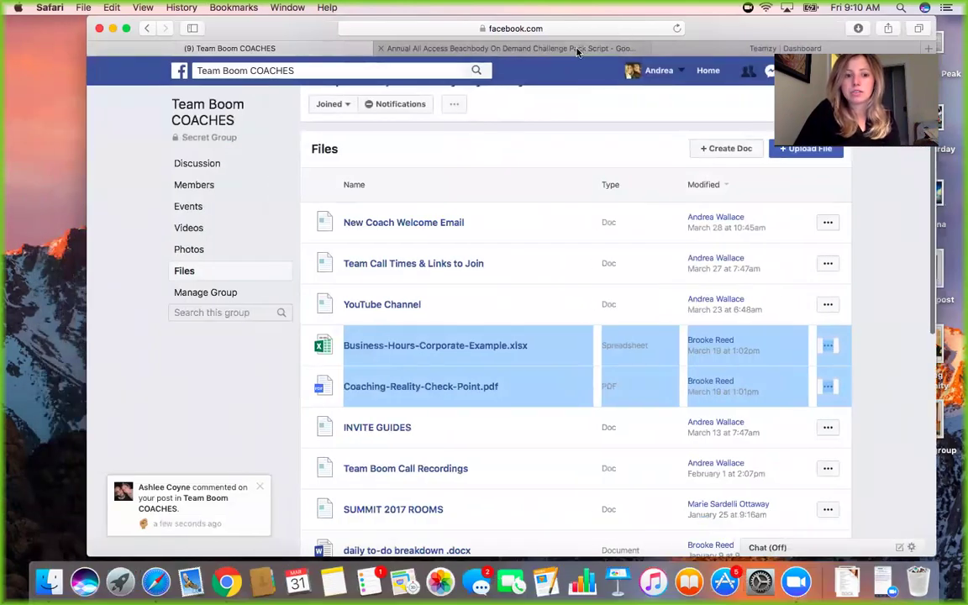
click(576, 49)
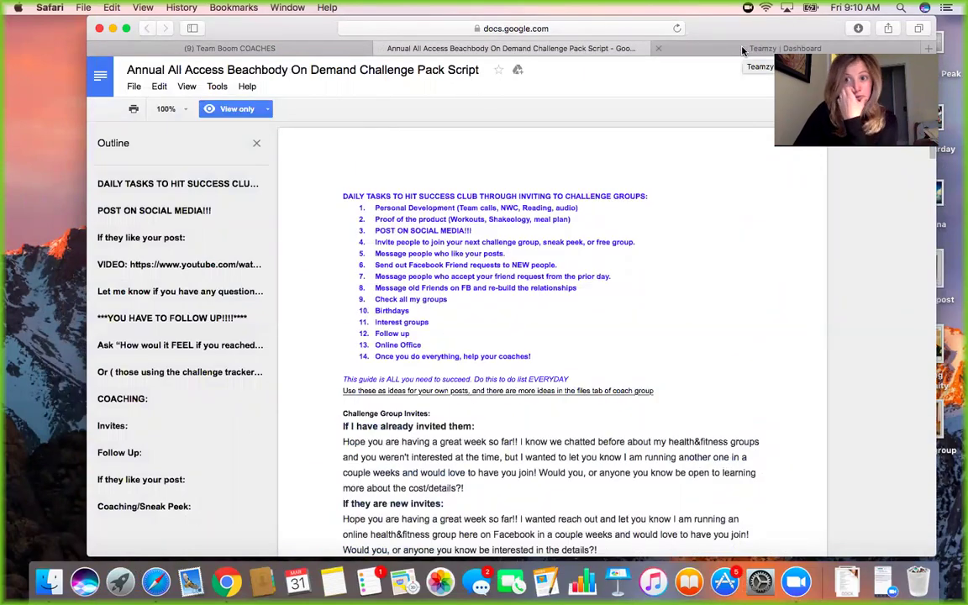
Open facebook.com in a new tab beside the group, then highlight the Personal Development task
click(83, 8)
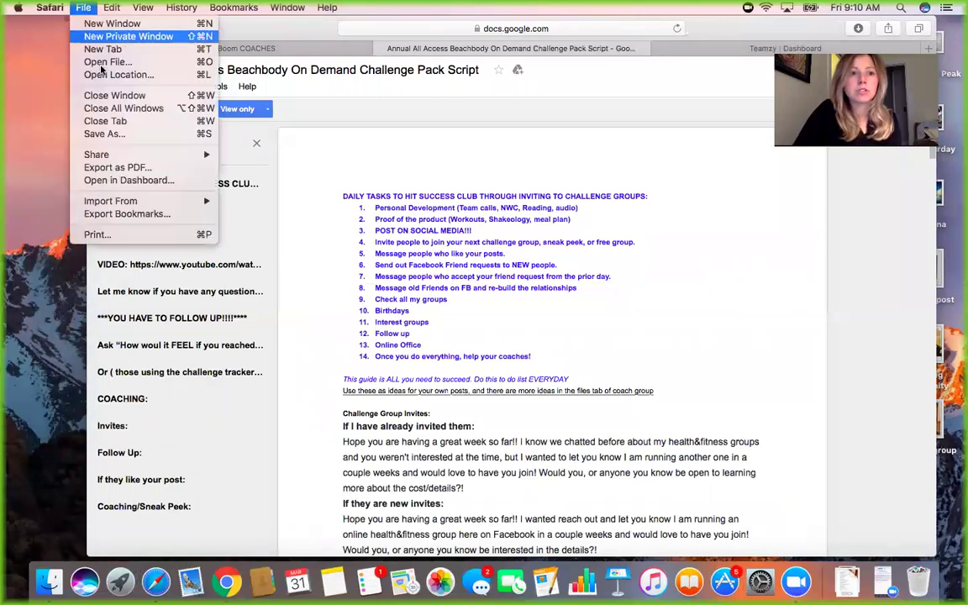
click(103, 48)
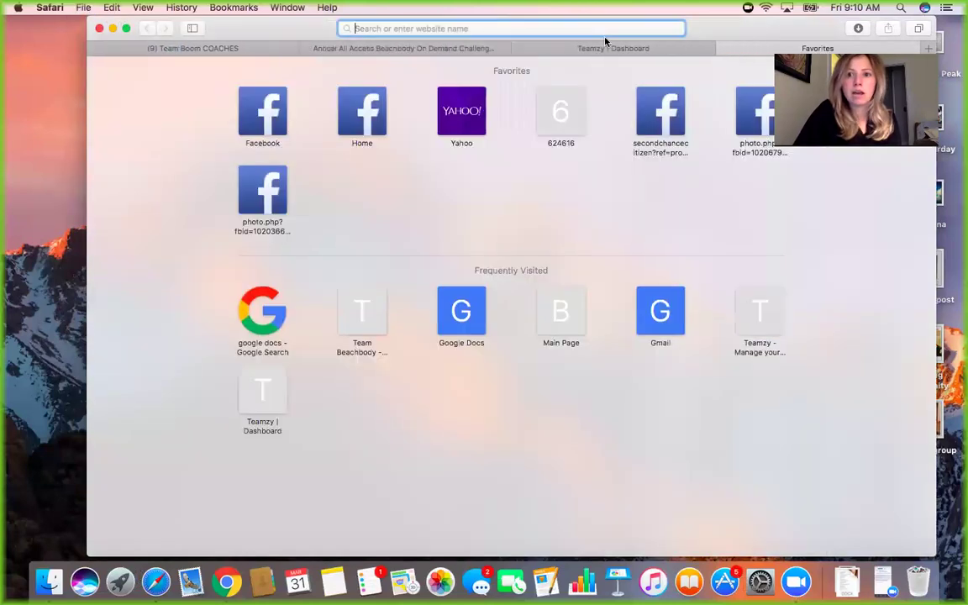
text(f)
key(Return)
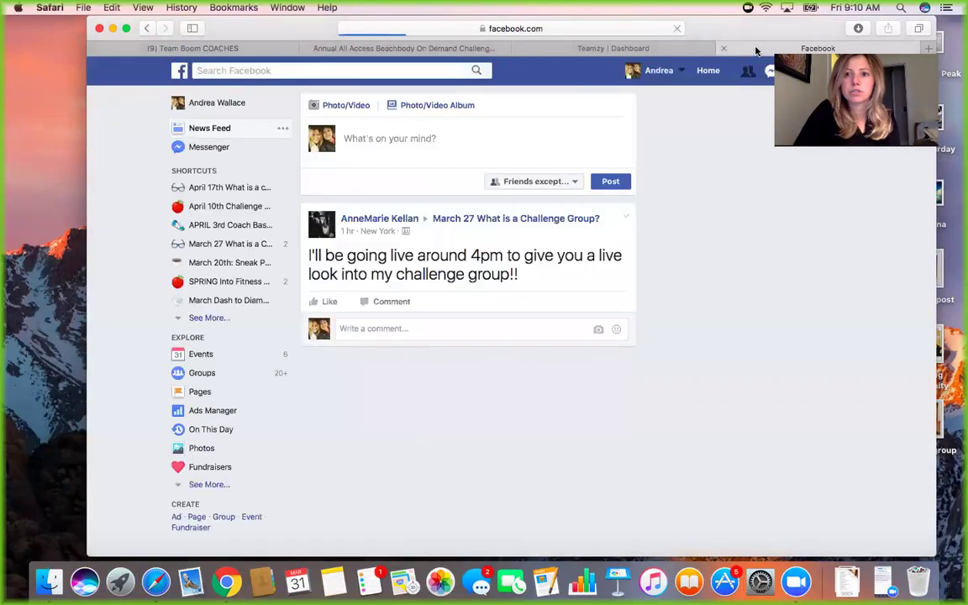
drag(755, 51, 324, 37)
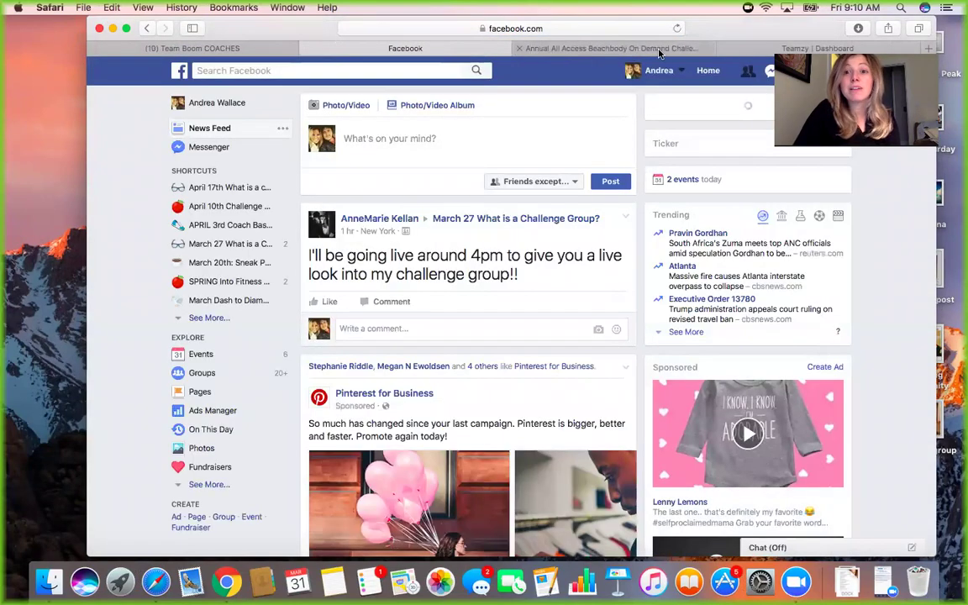
click(547, 48)
drag(371, 206, 581, 208)
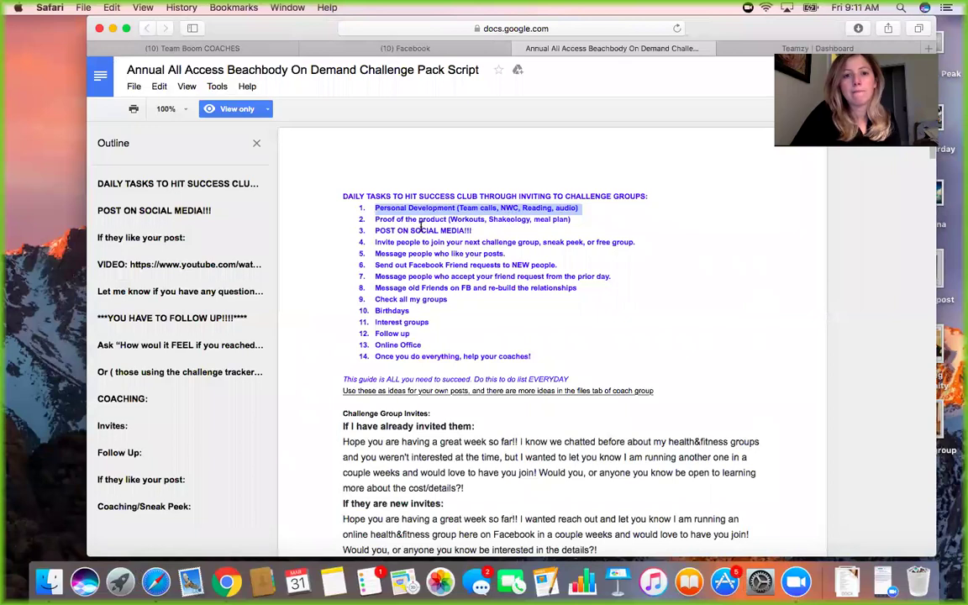
Review the script's daily task list, highlighting the product proof, social media and inviting tasks
drag(375, 219, 557, 225)
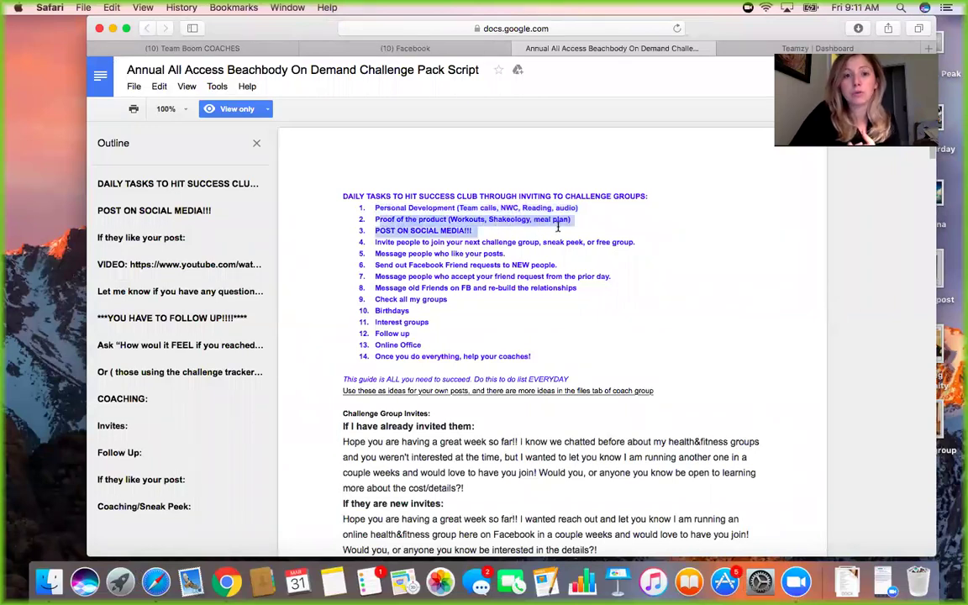
click(487, 236)
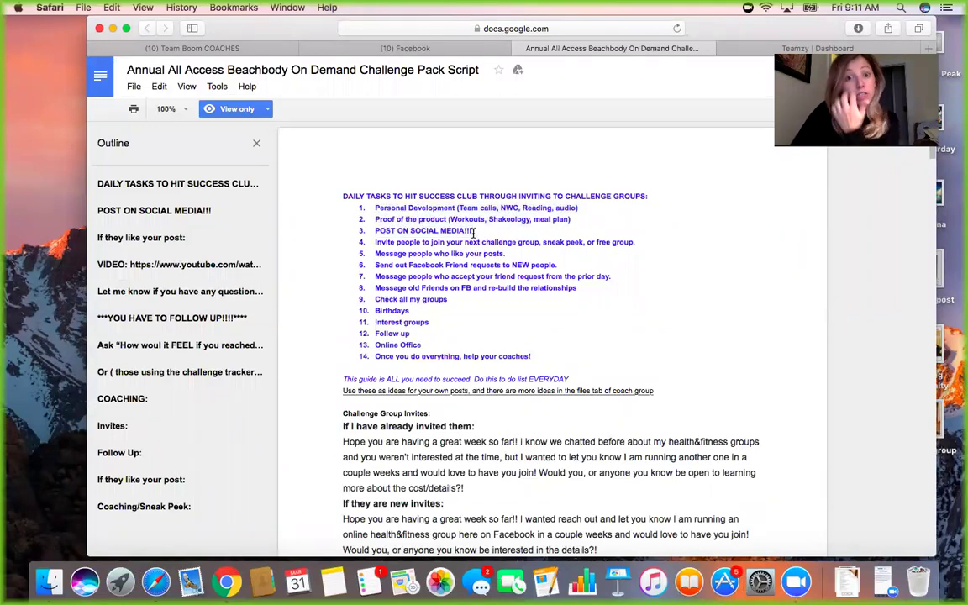
drag(378, 245, 644, 246)
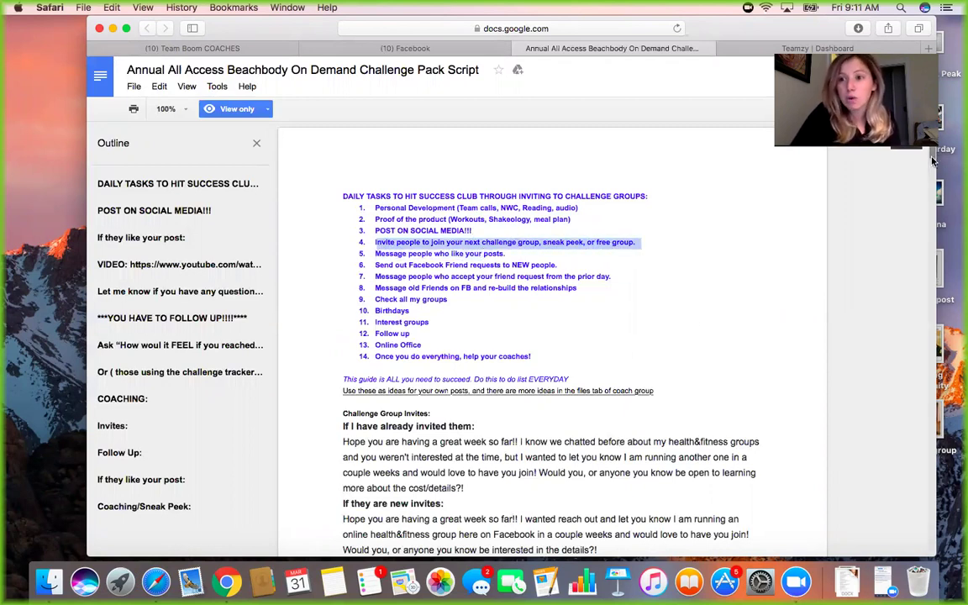
scroll(931, 164, down, 1)
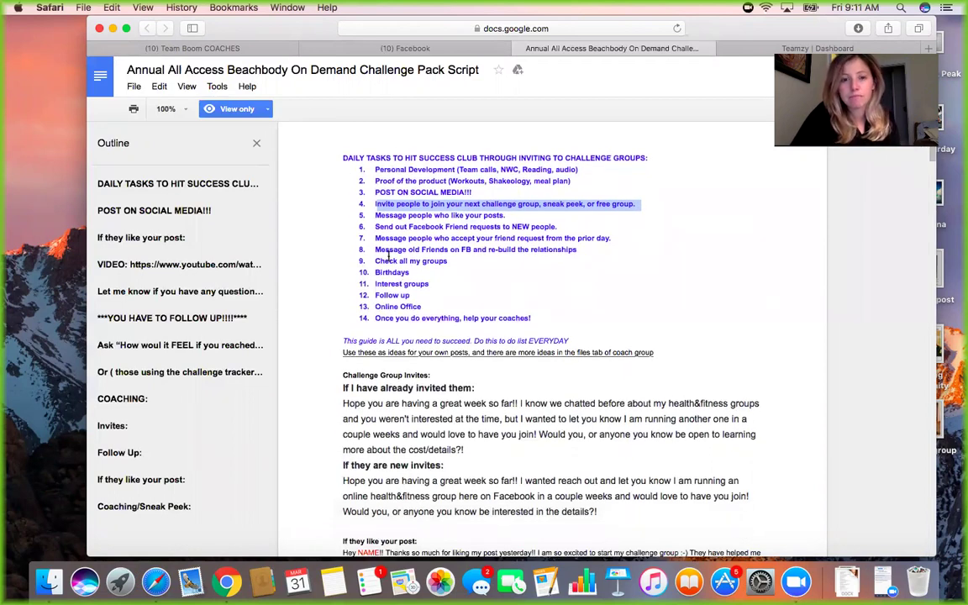
click(475, 219)
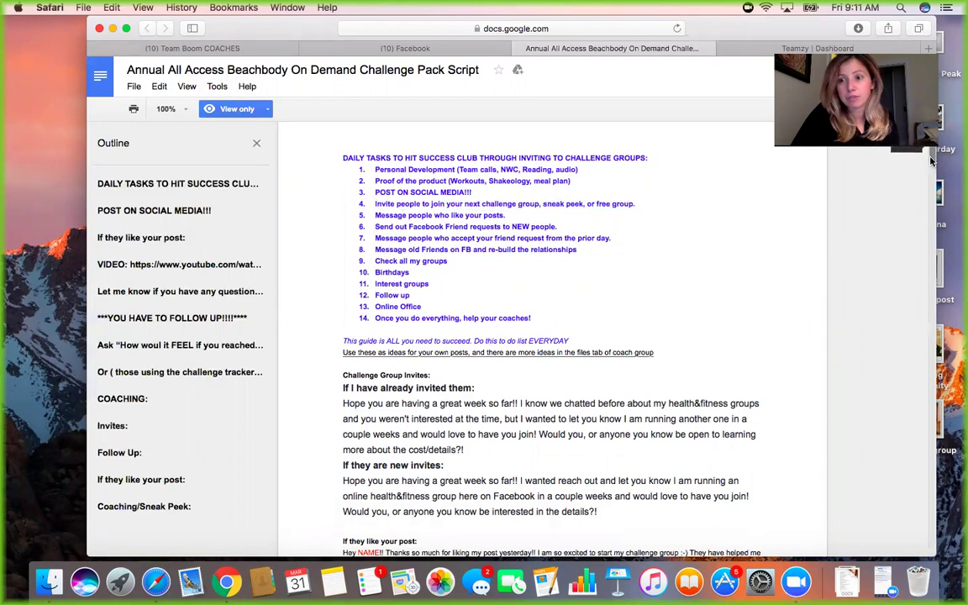
scroll(933, 166, down, 2)
scroll(931, 167, up, 1)
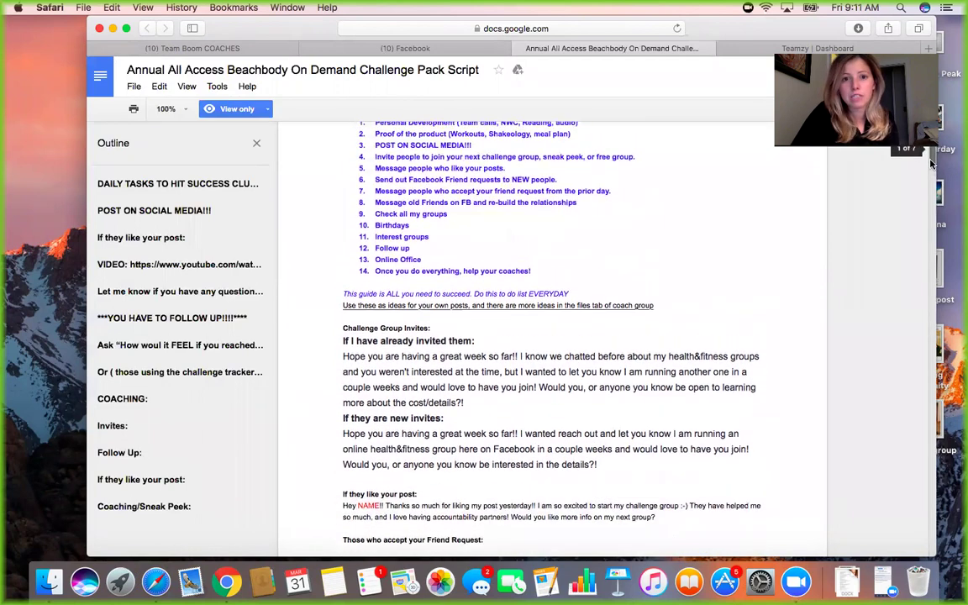
drag(471, 161, 372, 134)
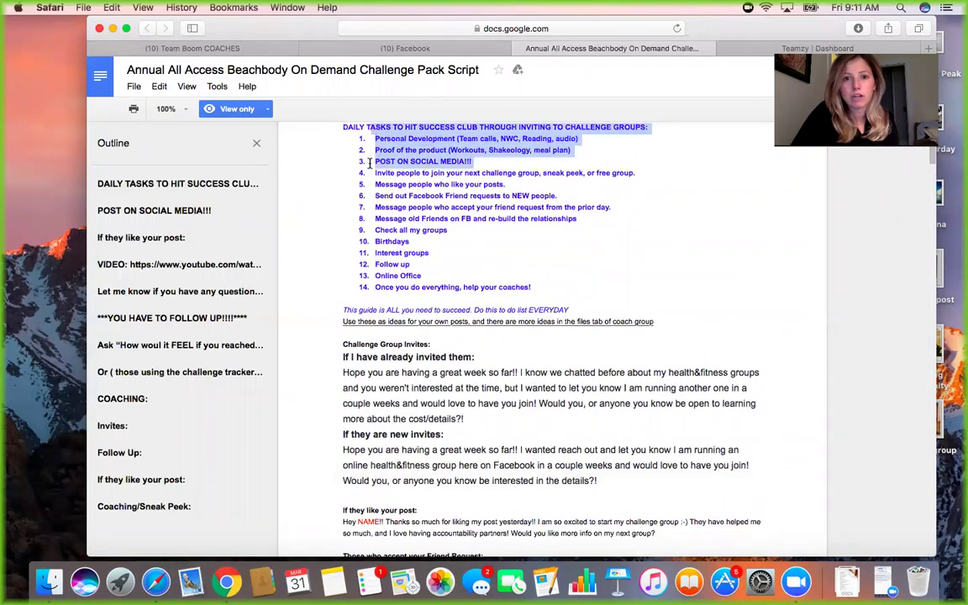
drag(375, 172, 651, 184)
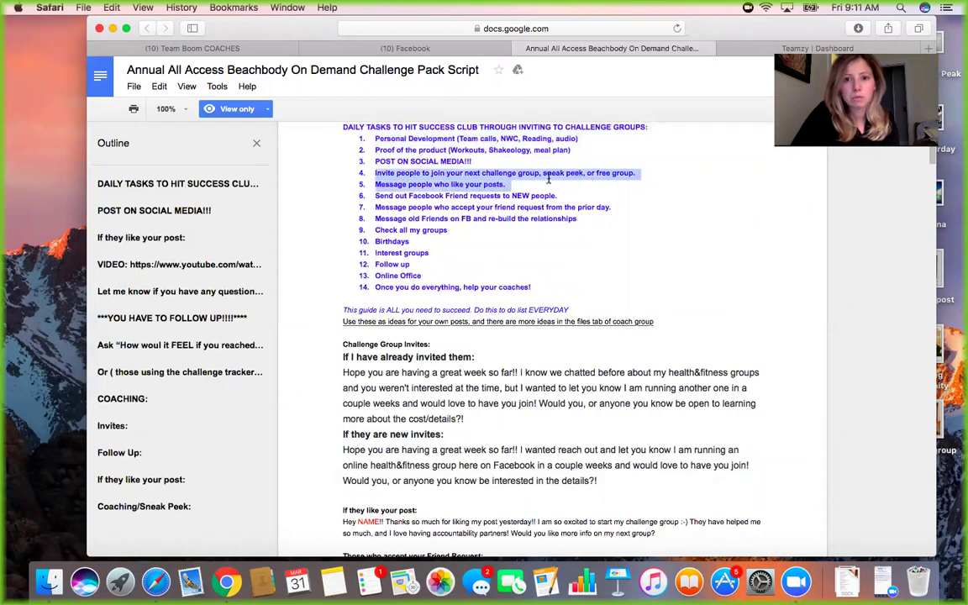
drag(933, 161, 932, 170)
Copy the 'If they are new invites' message from the script
drag(463, 371, 342, 334)
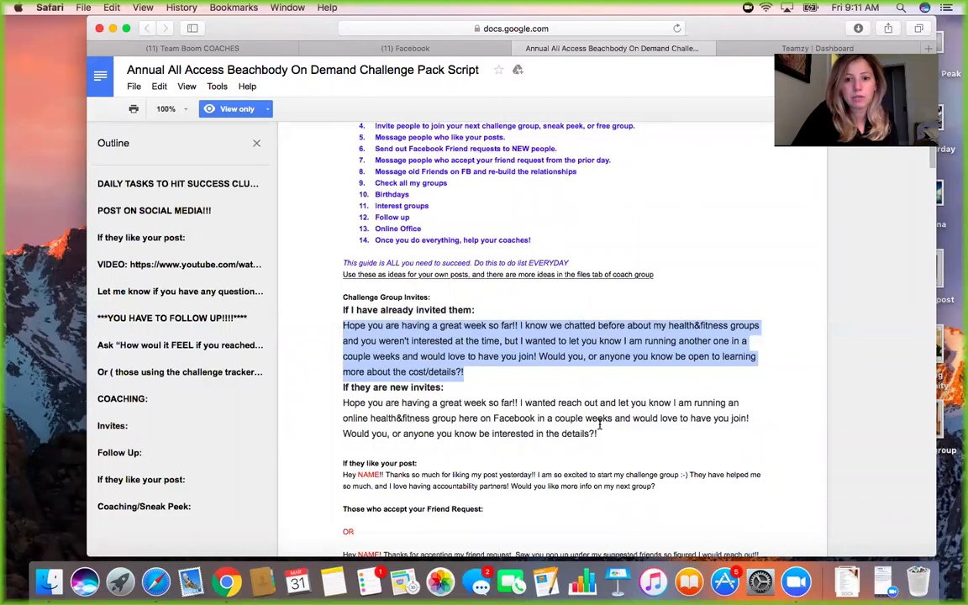
drag(604, 439, 604, 392)
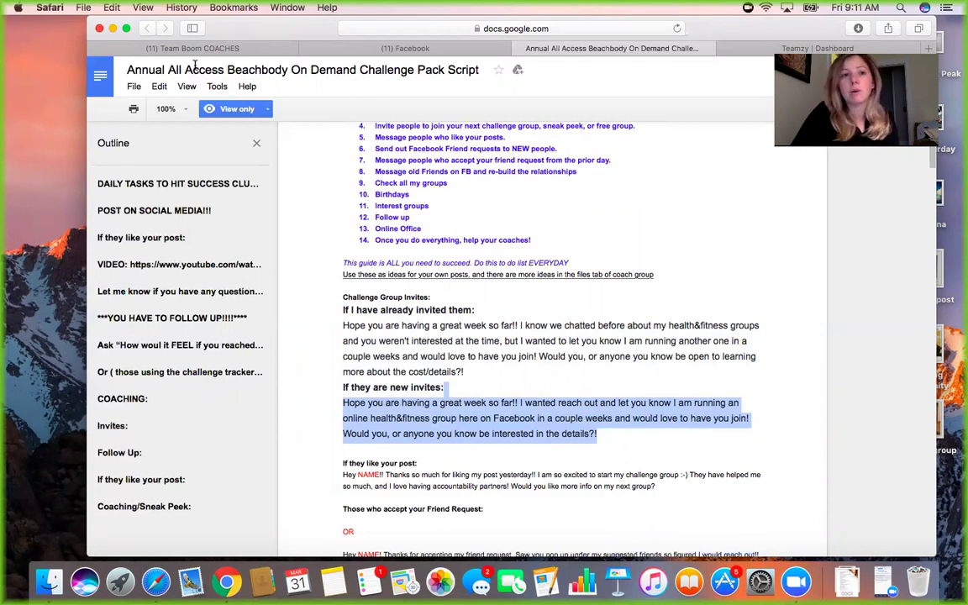
click(113, 8)
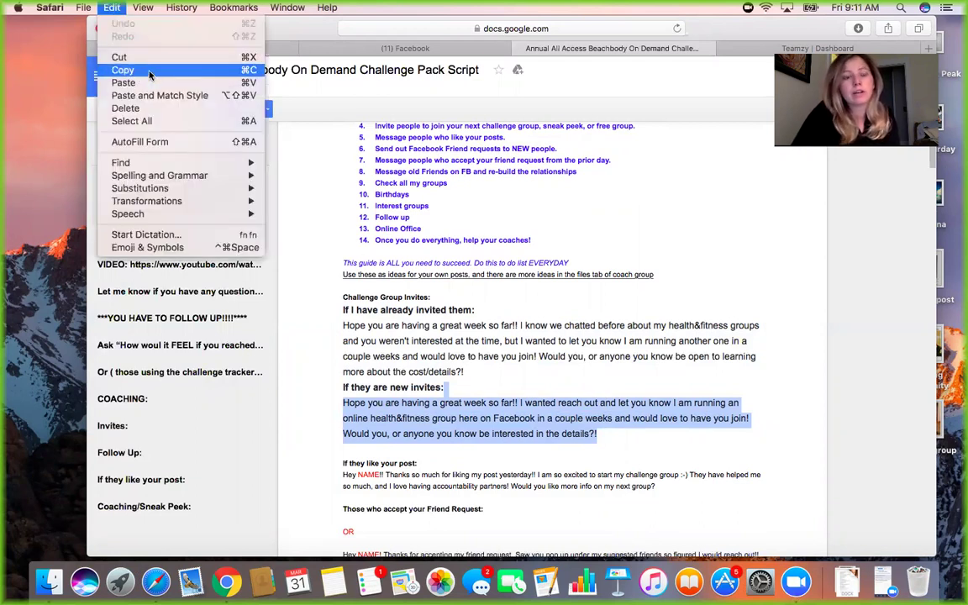
click(149, 72)
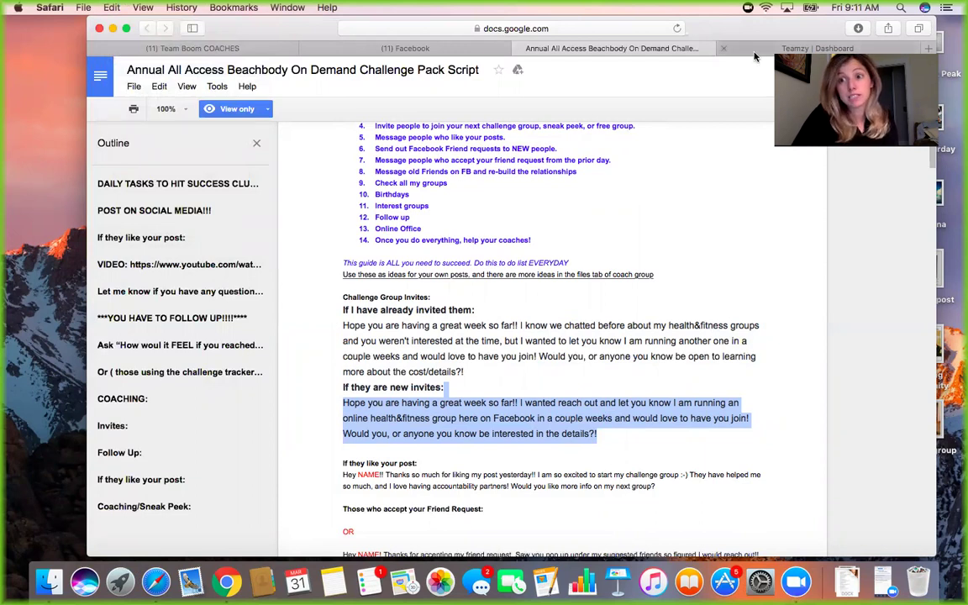
click(755, 51)
Open Teamzy's Team list and bring up the first 3-rated contact's details to look up on Facebook
drag(388, 511, 144, 221)
click(144, 221)
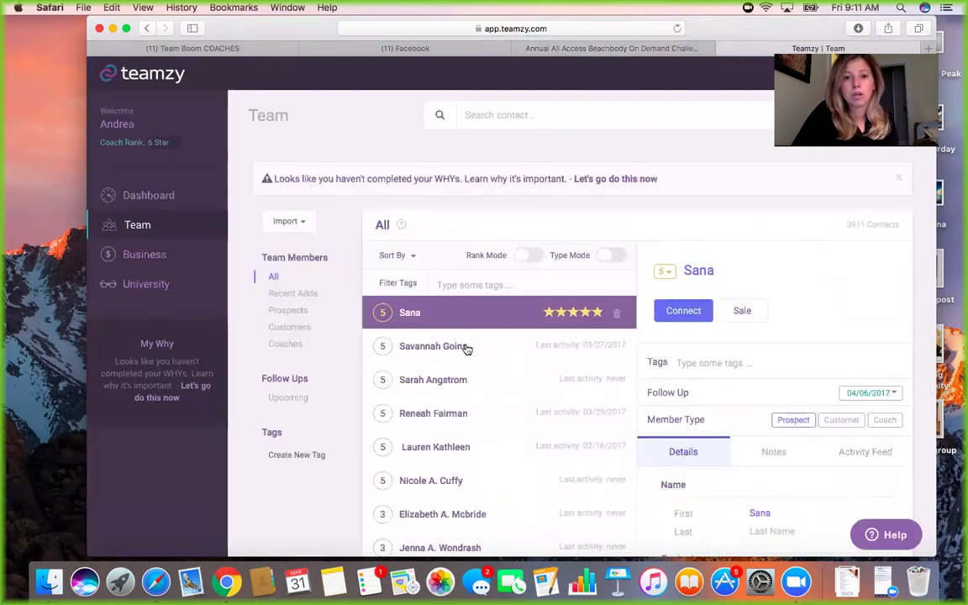
drag(659, 302, 439, 313)
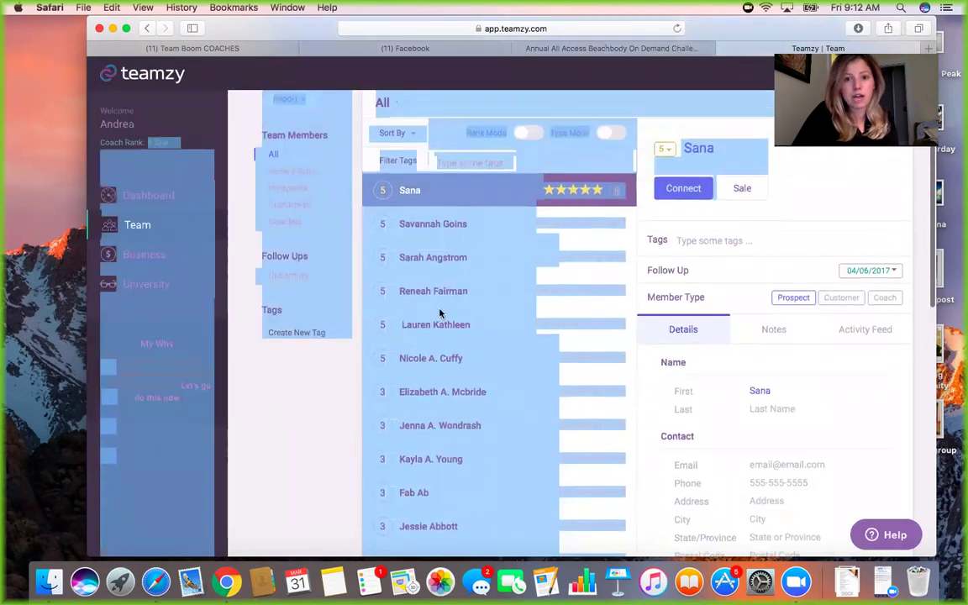
click(411, 370)
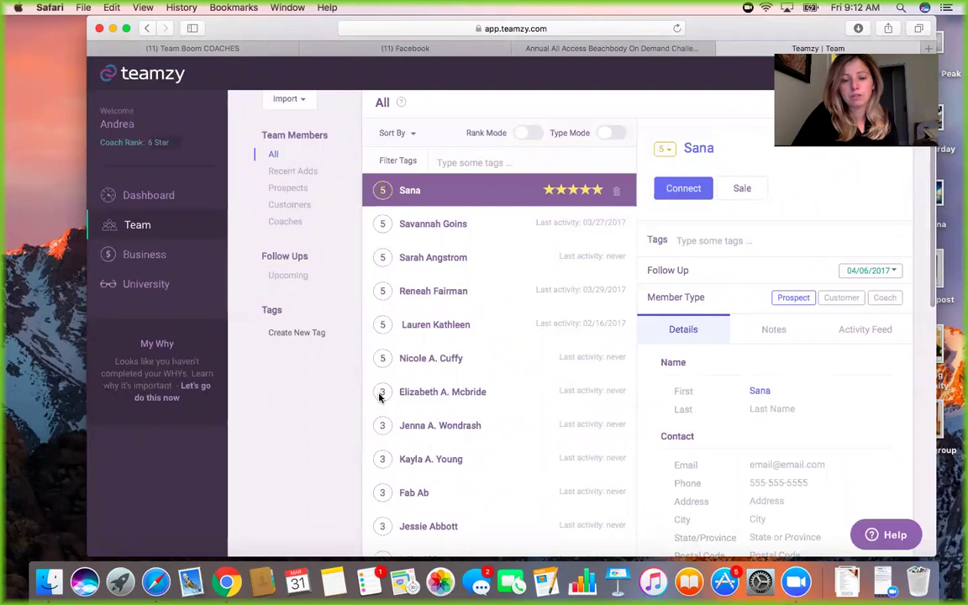
click(406, 397)
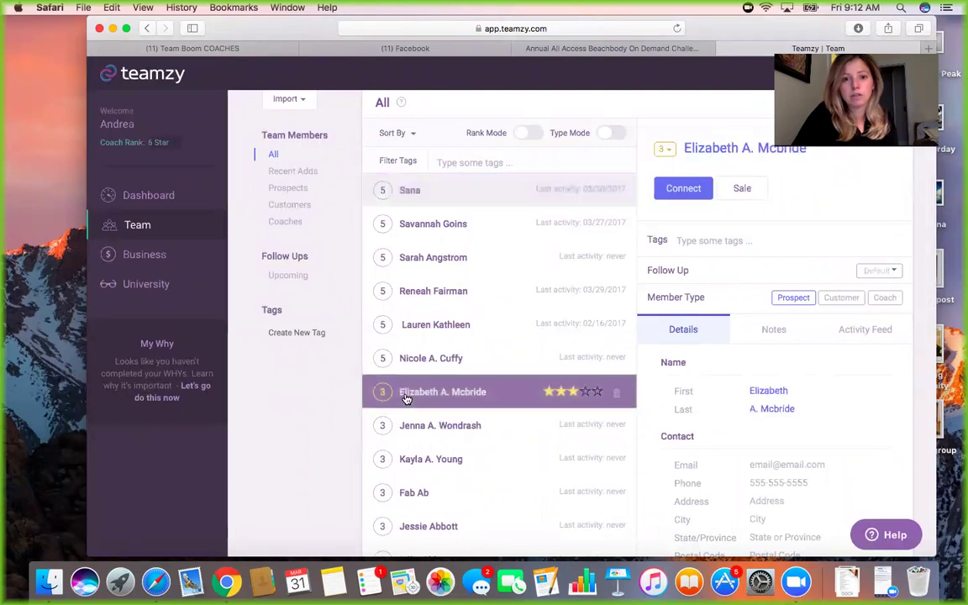
click(372, 52)
click(335, 69)
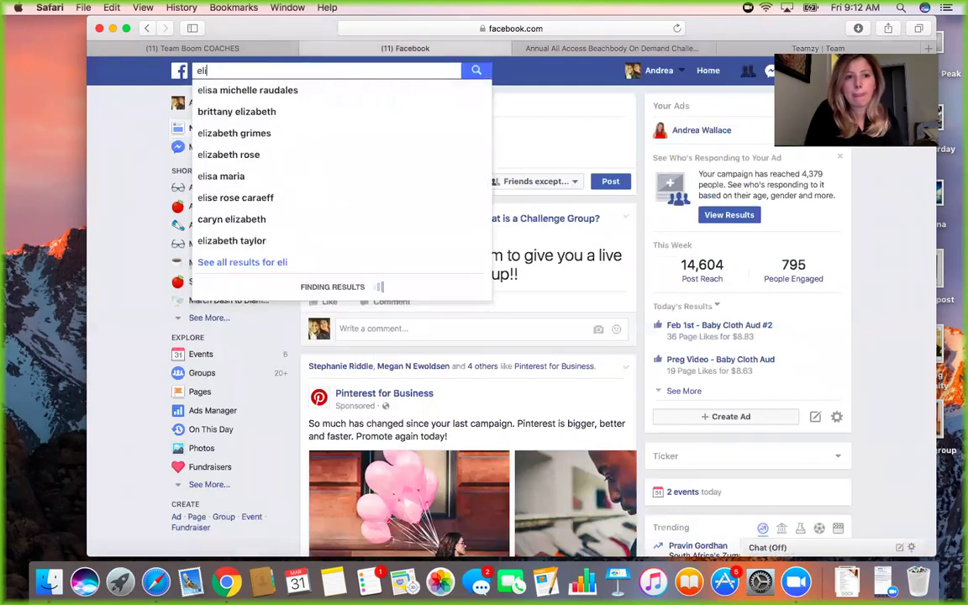
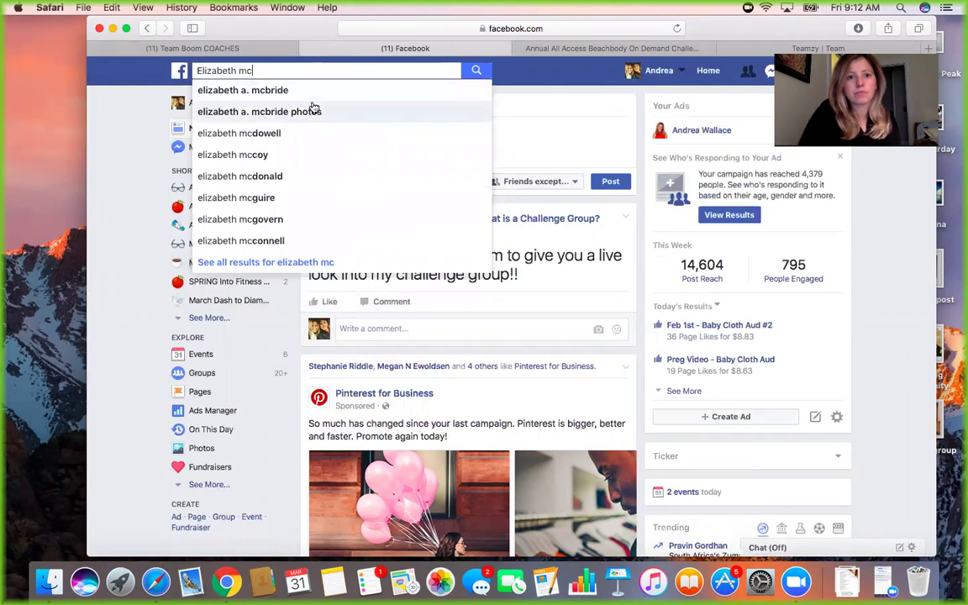
Search Facebook for the contact's name and open her profile
click(292, 96)
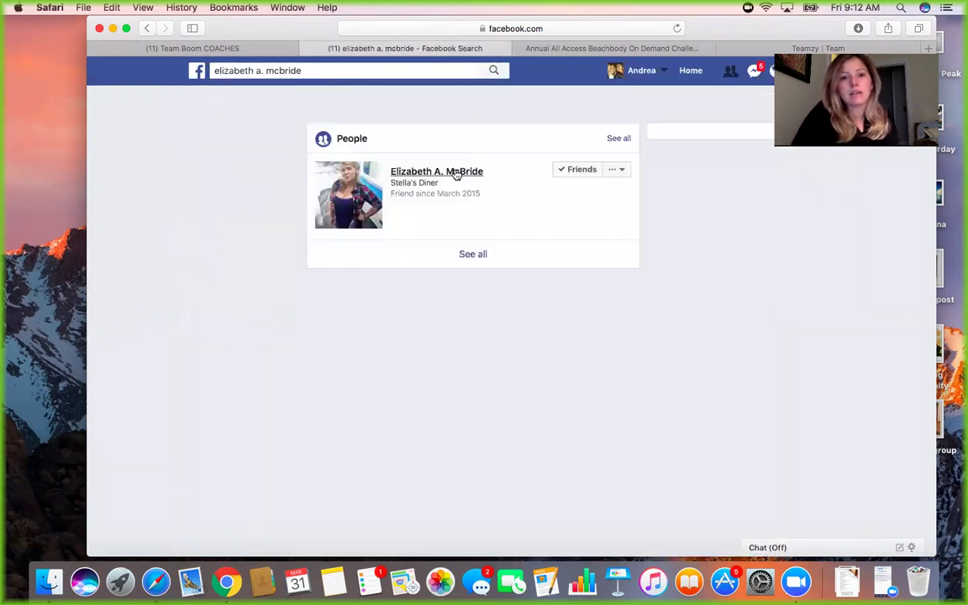
click(456, 172)
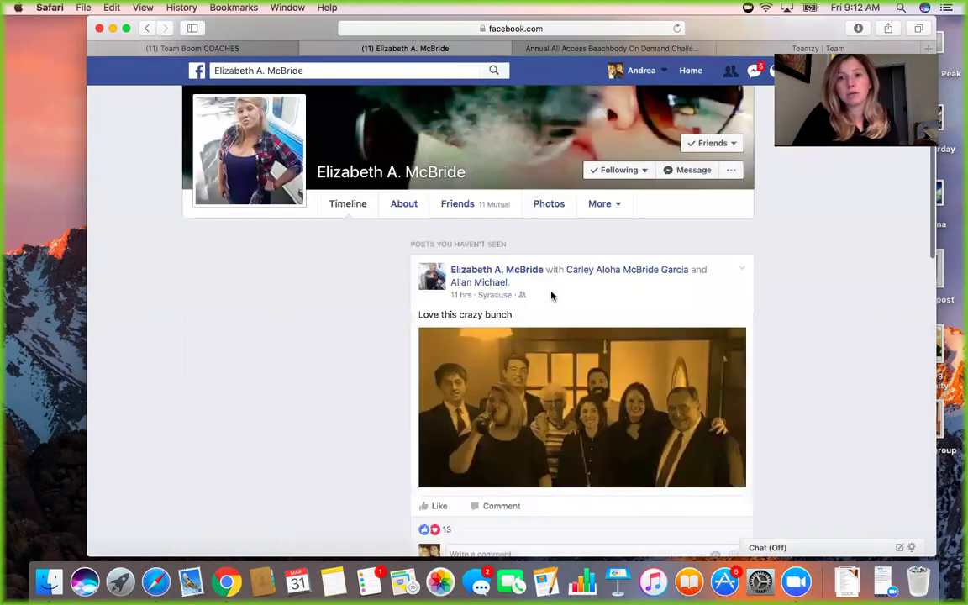
Scroll through her Friends list, then return to Teamzy's Team list
click(491, 209)
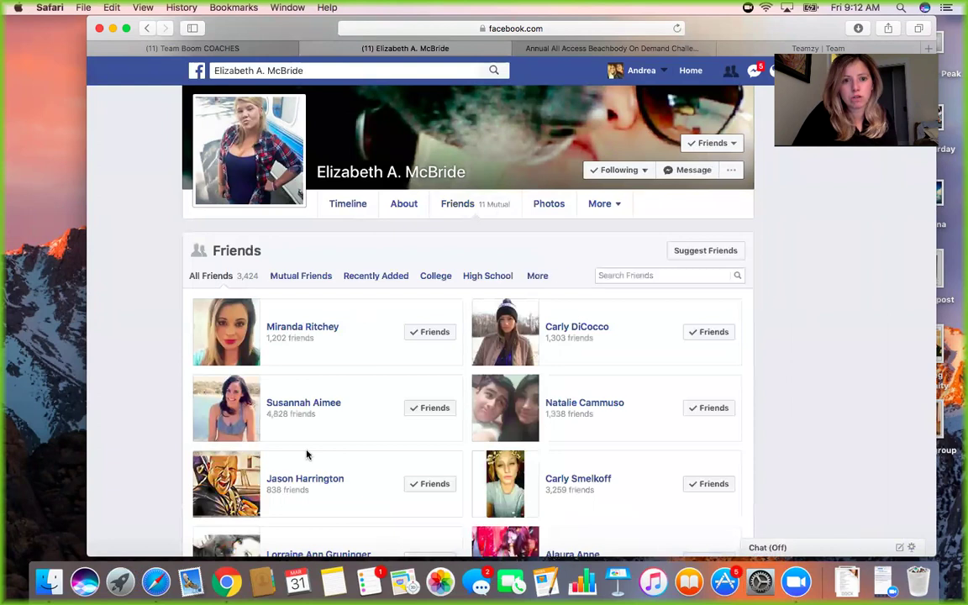
drag(374, 417, 374, 122)
drag(374, 272, 320, 167)
drag(374, 296, 374, 11)
click(394, 415)
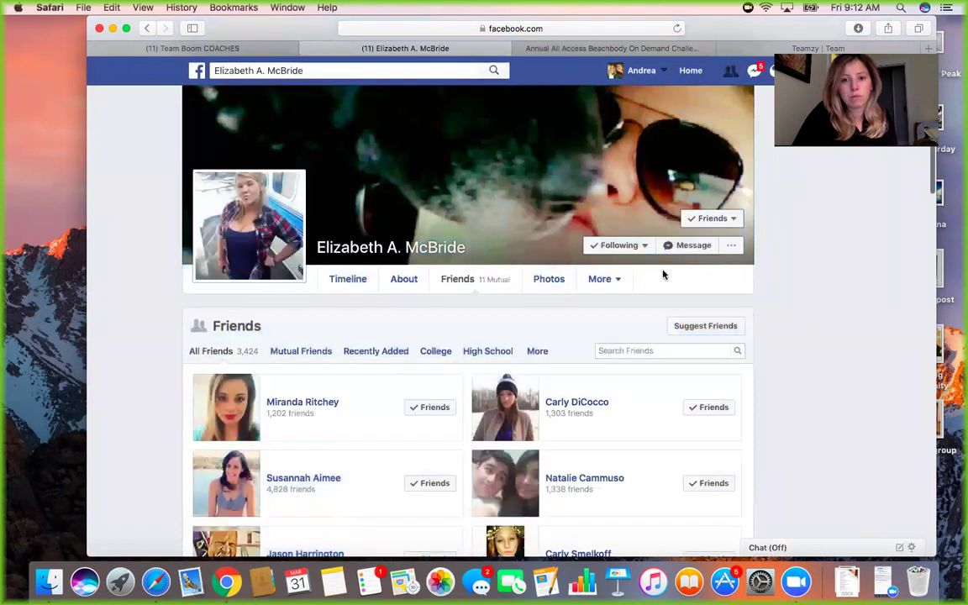
click(761, 49)
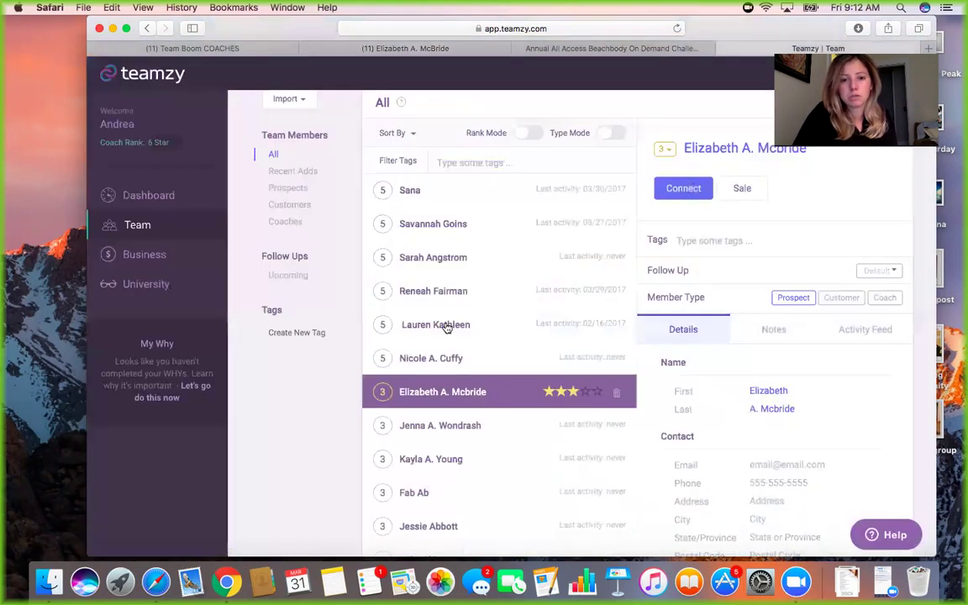
Delete the looked-up contact from the Teamzy Team list, confirming Yes
click(613, 392)
click(614, 393)
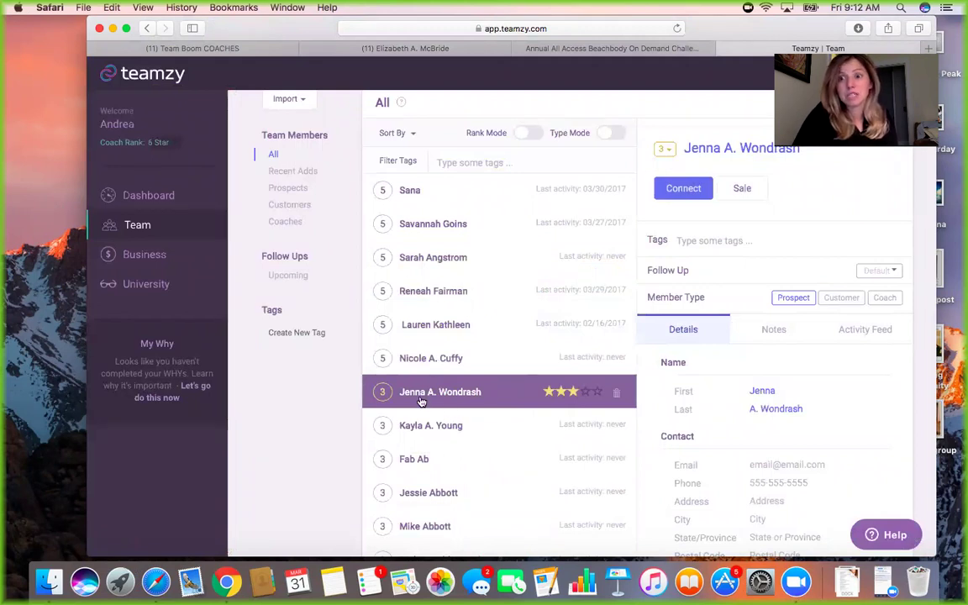
click(407, 49)
click(303, 68)
Search Facebook for the next contact's name, checking it against Teamzy, and open her profile
text(jenna)
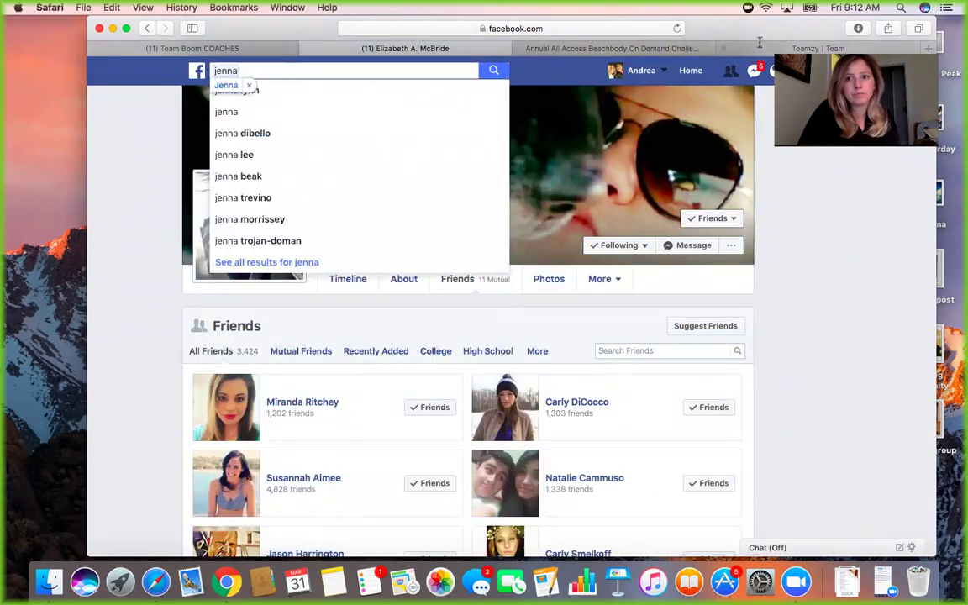
click(761, 48)
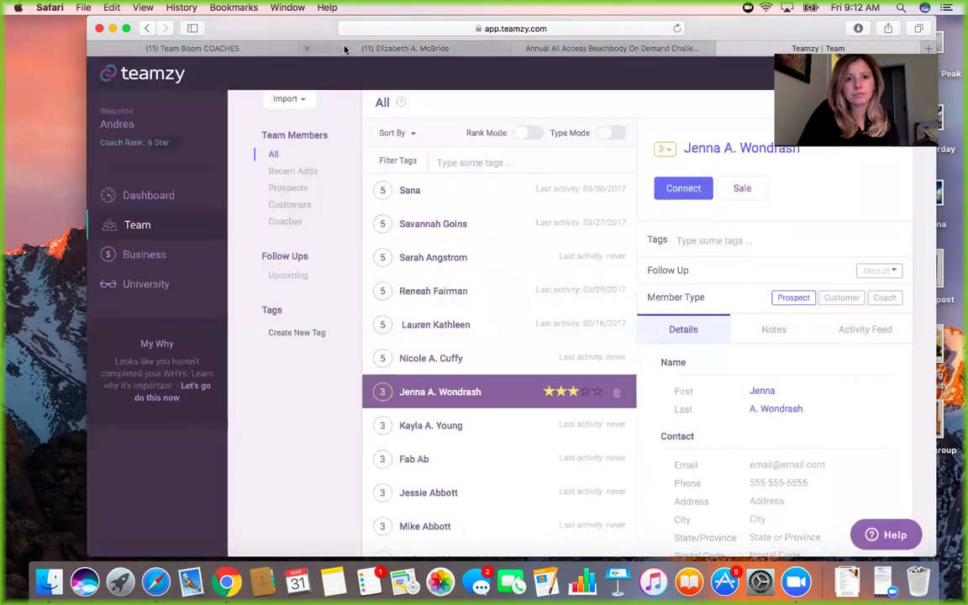
click(309, 42)
text(a a)
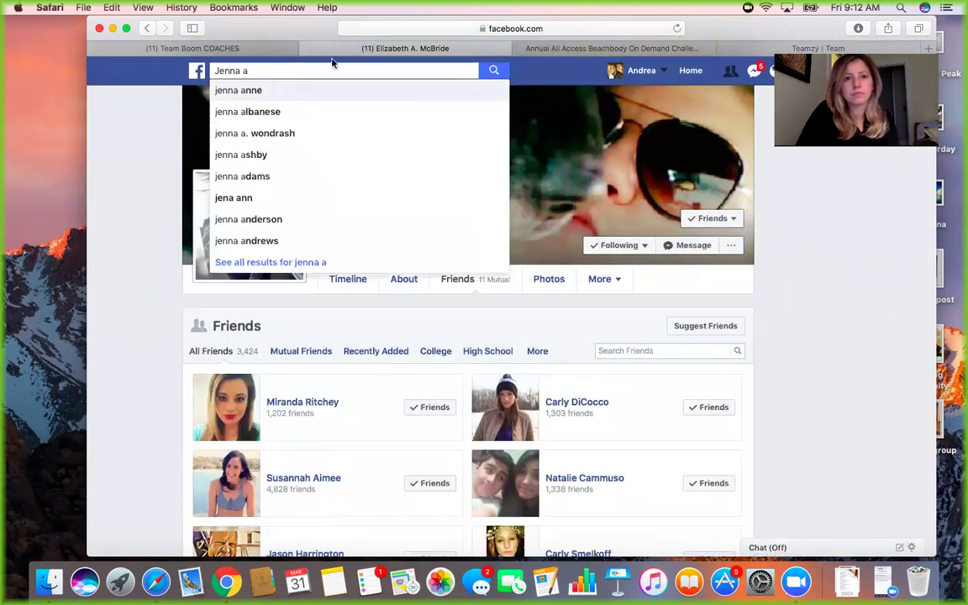
click(760, 51)
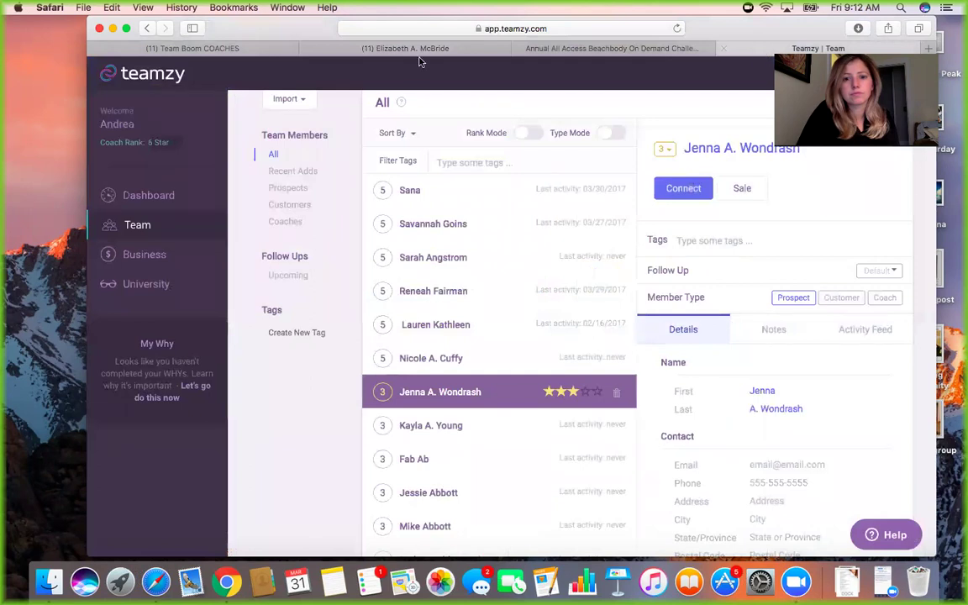
click(309, 53)
click(299, 135)
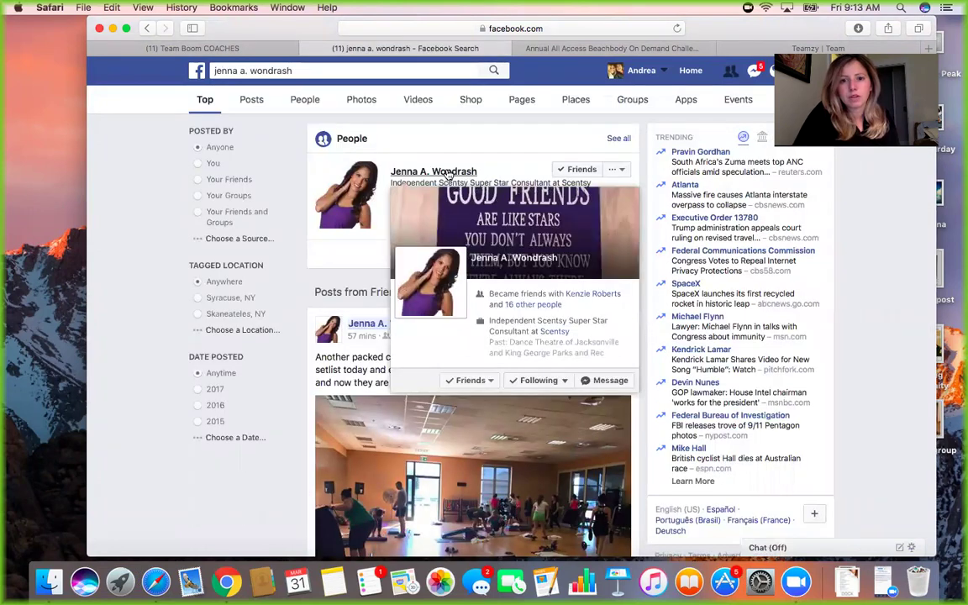
click(449, 173)
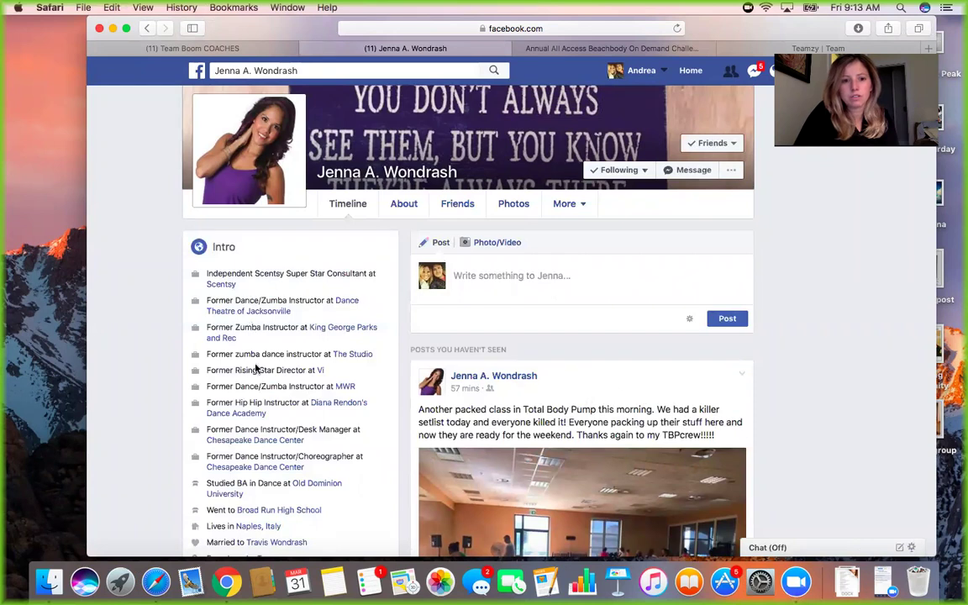
scroll(611, 449, down, 10)
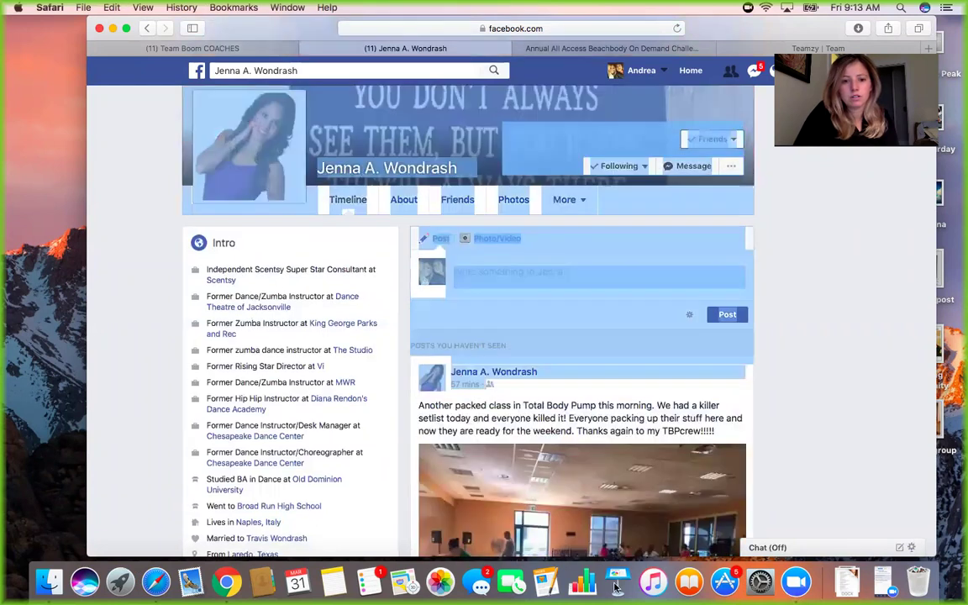
scroll(681, 294, up, 10)
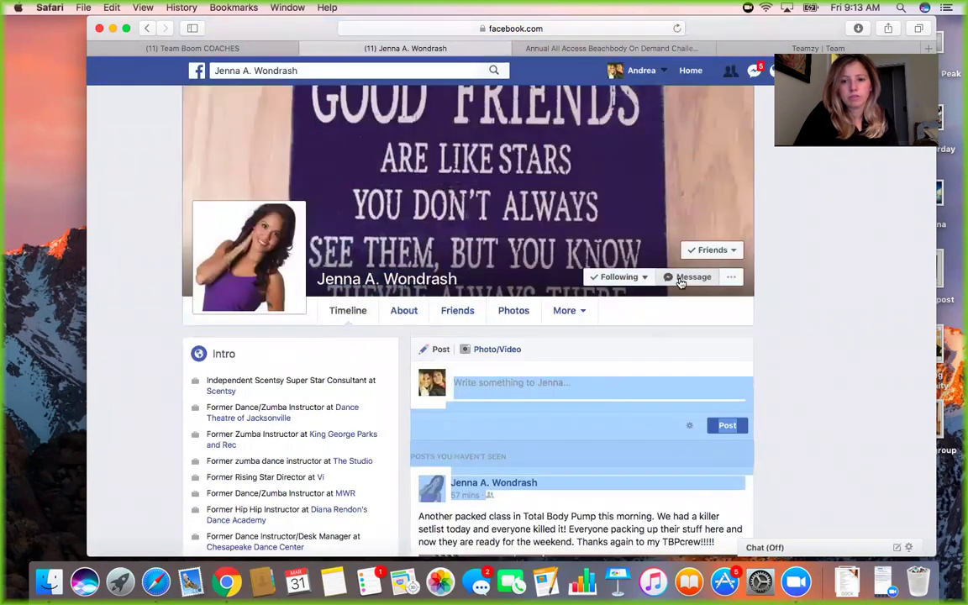
Open a chat with the contact and look back through the earlier messages
click(682, 279)
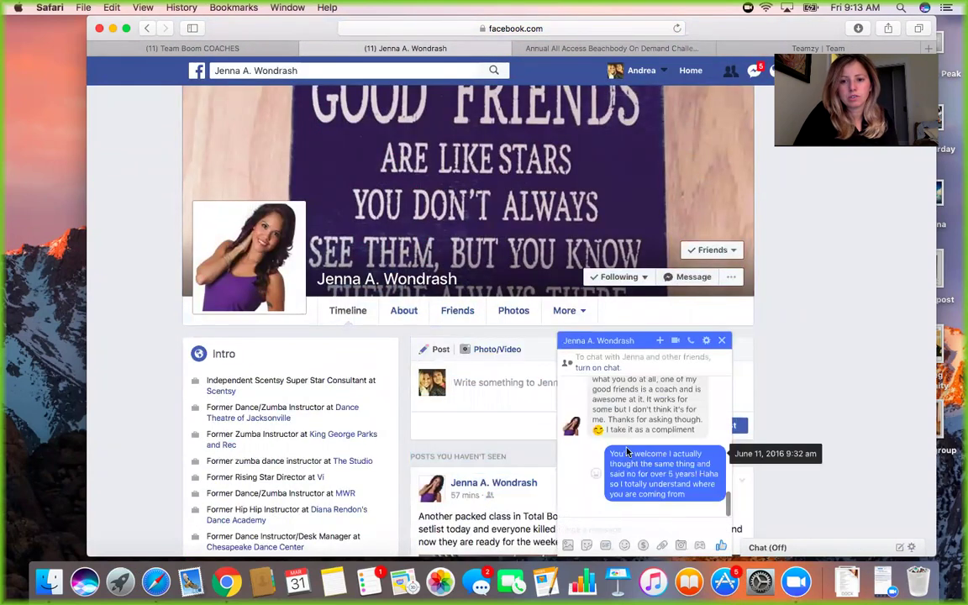
drag(658, 446, 663, 420)
click(672, 464)
drag(672, 465, 643, 525)
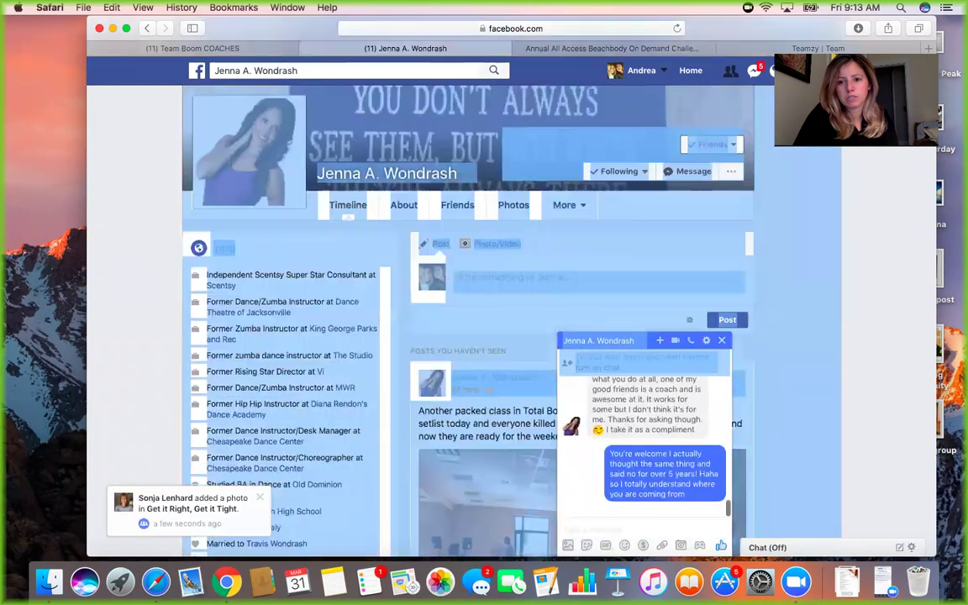
click(644, 525)
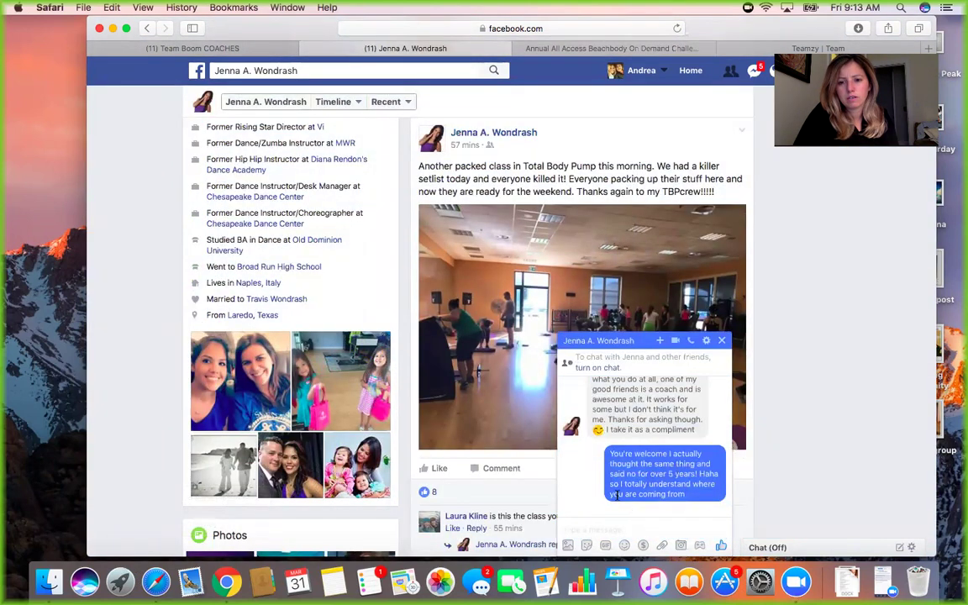
Paste the invite script, add 'know we talked about his before! But', send it, and close the chat
click(110, 8)
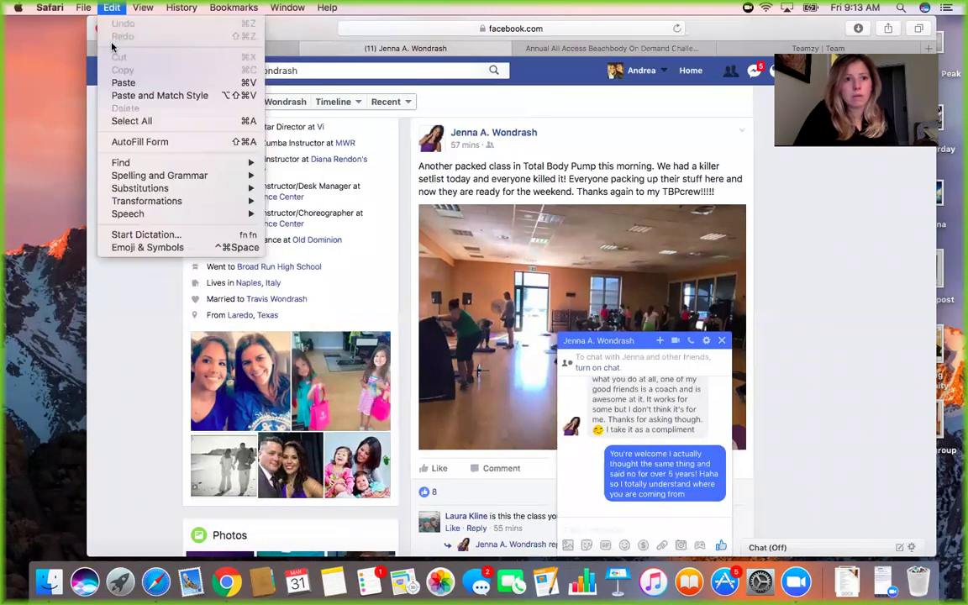
click(117, 82)
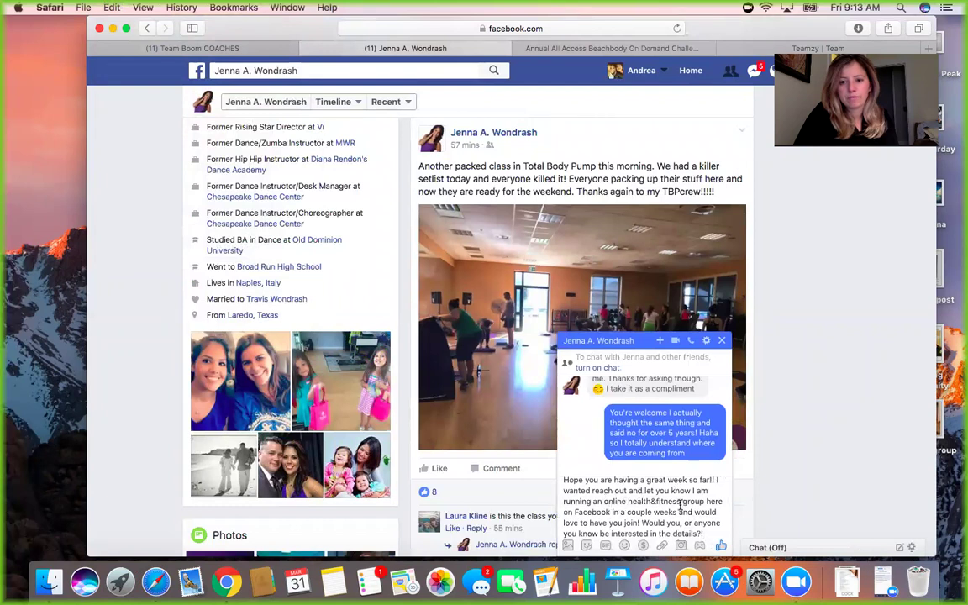
click(715, 479)
text(know we ta)
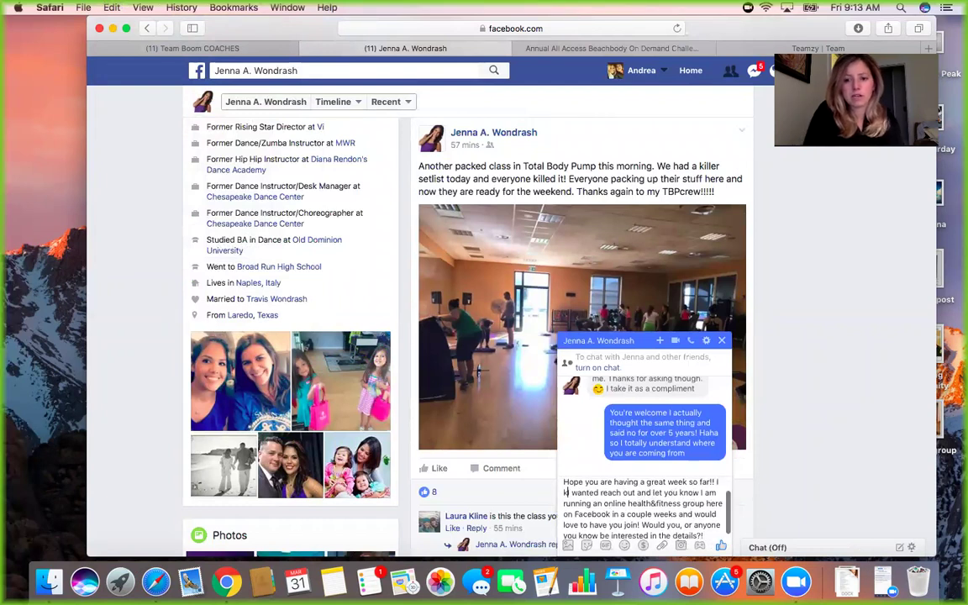
text(lked about his befo)
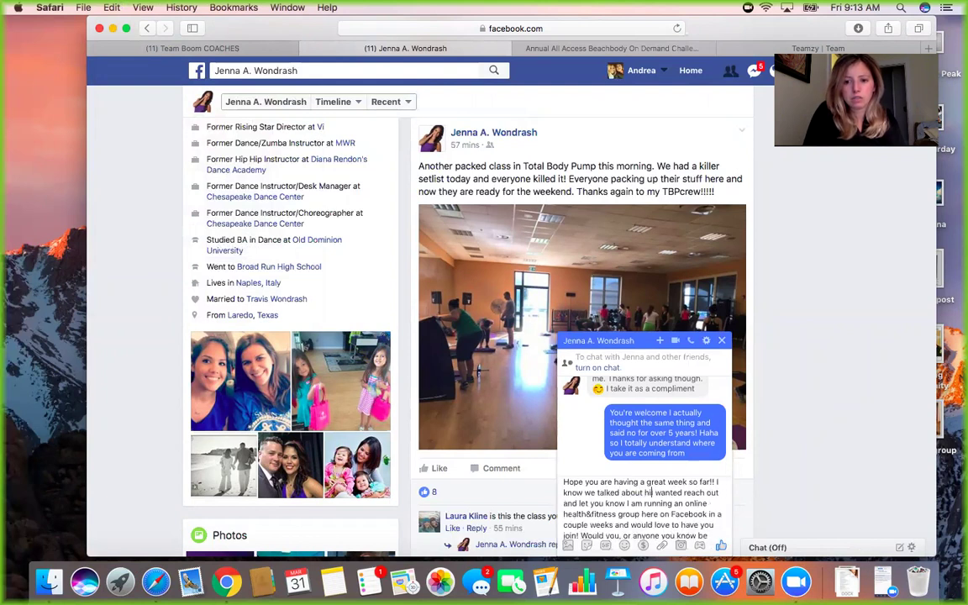
text(re! But I)
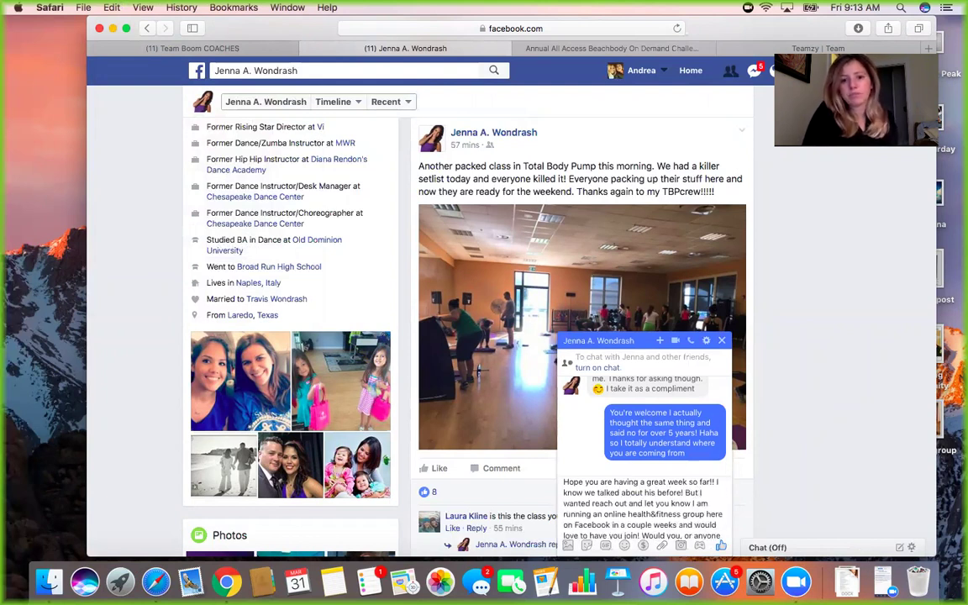
key(Return)
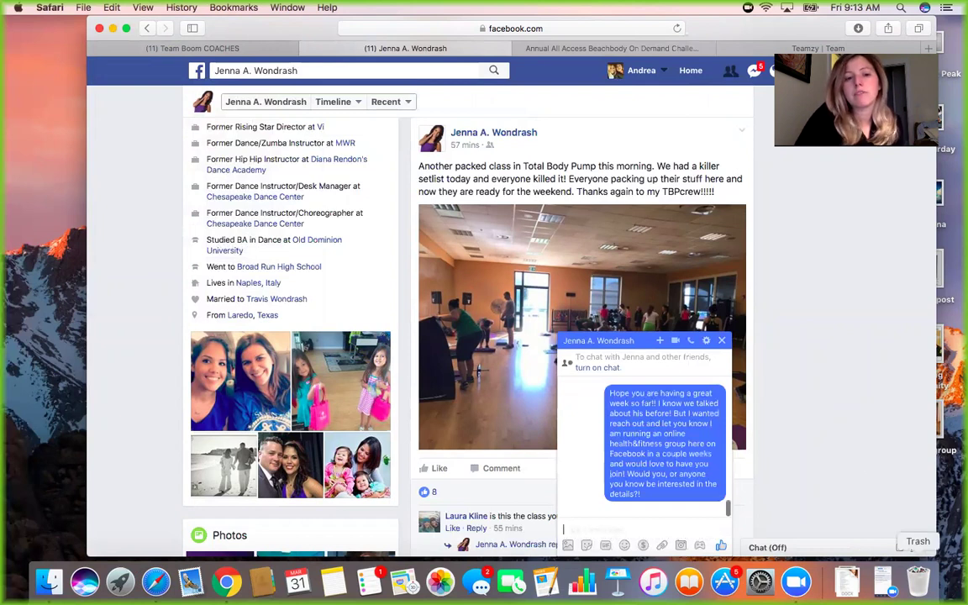
click(721, 340)
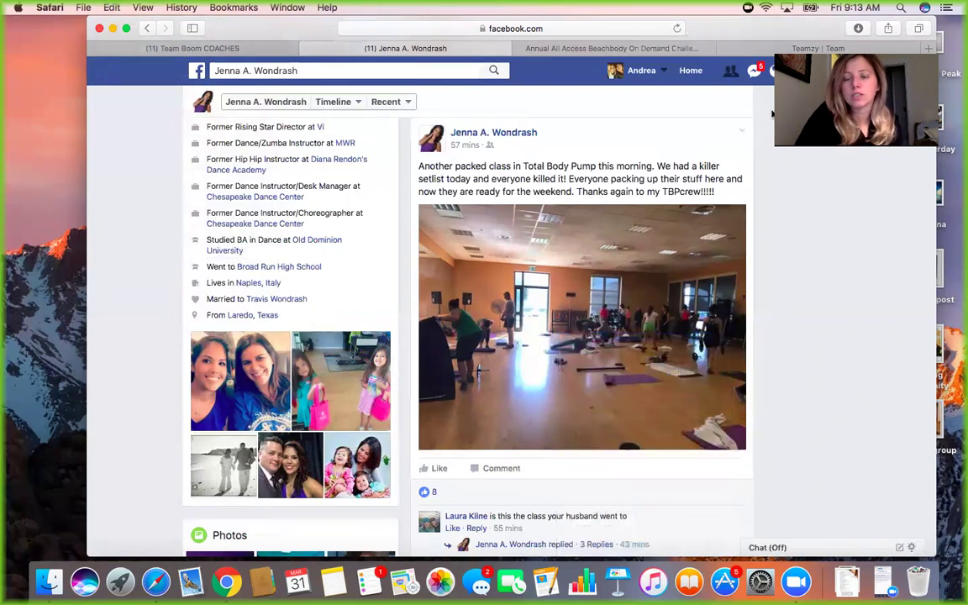
Copy the 'Hey NAME!!' post-liker paragraph from the invite script
click(672, 48)
click(458, 419)
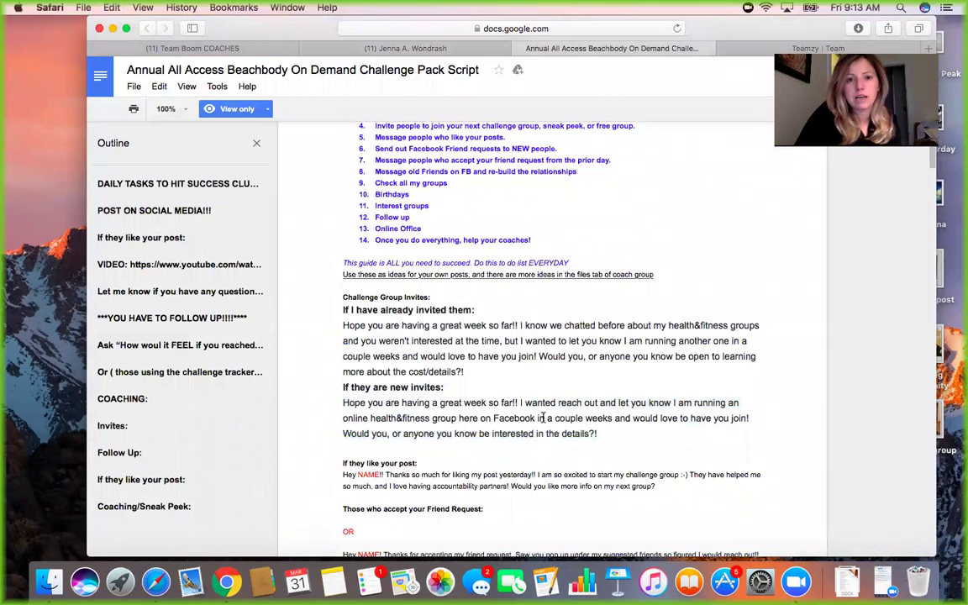
drag(538, 241, 684, 124)
click(547, 267)
drag(692, 479, 344, 426)
click(123, 6)
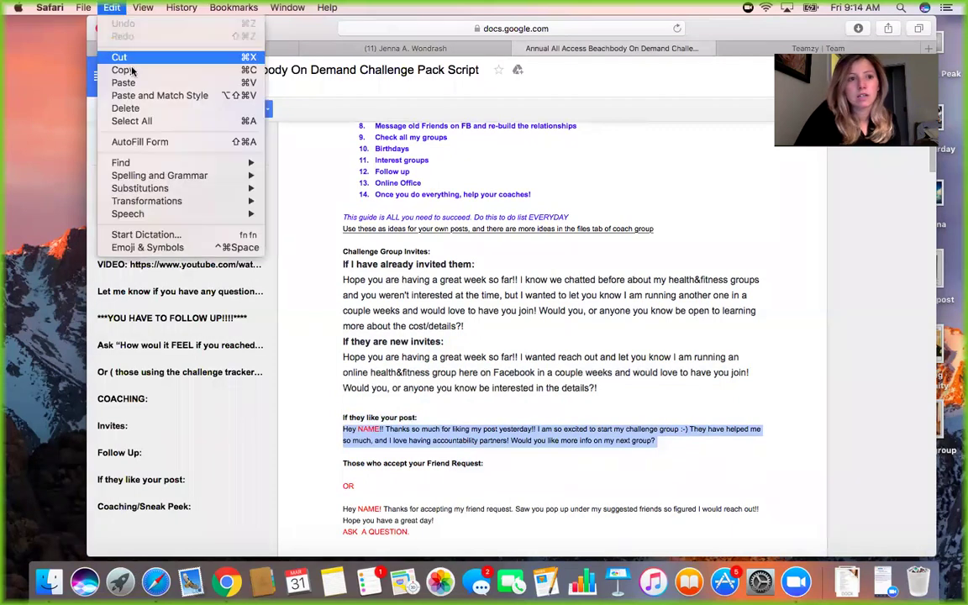
click(118, 71)
click(341, 48)
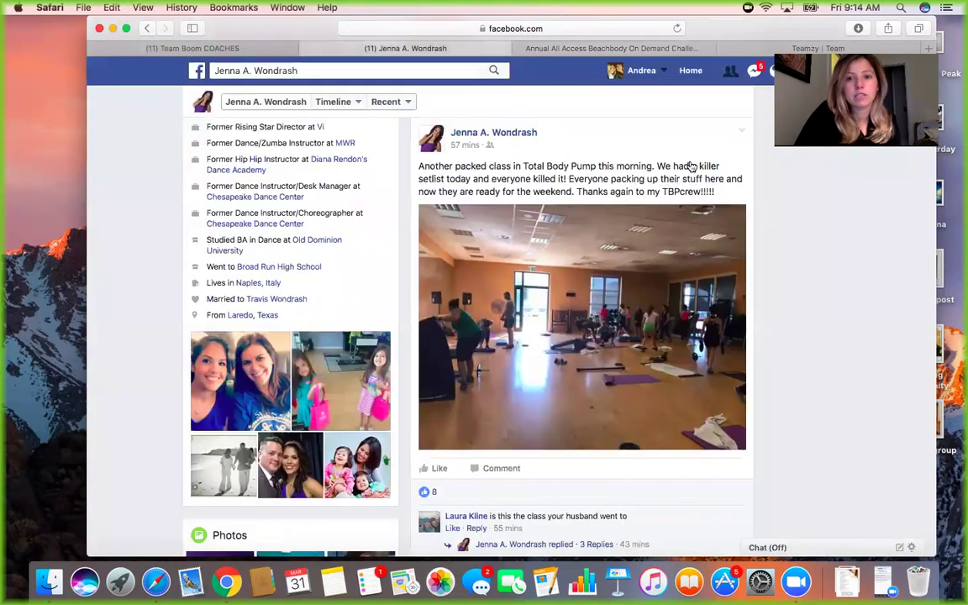
From your own profile, open the full list of 22 reactions (18 likes, 4 loves) on the recent post
click(642, 71)
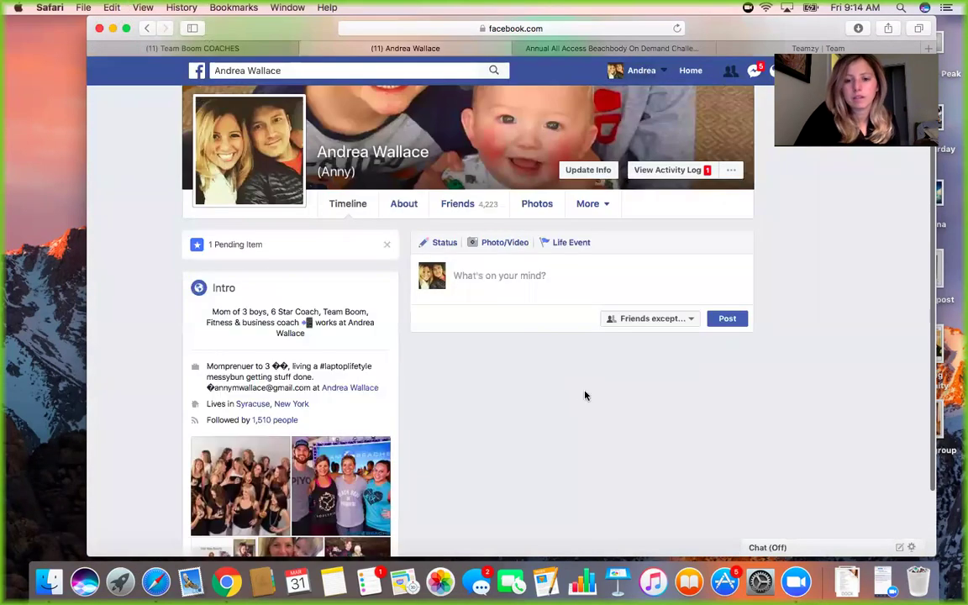
drag(585, 394, 497, 500)
click(580, 420)
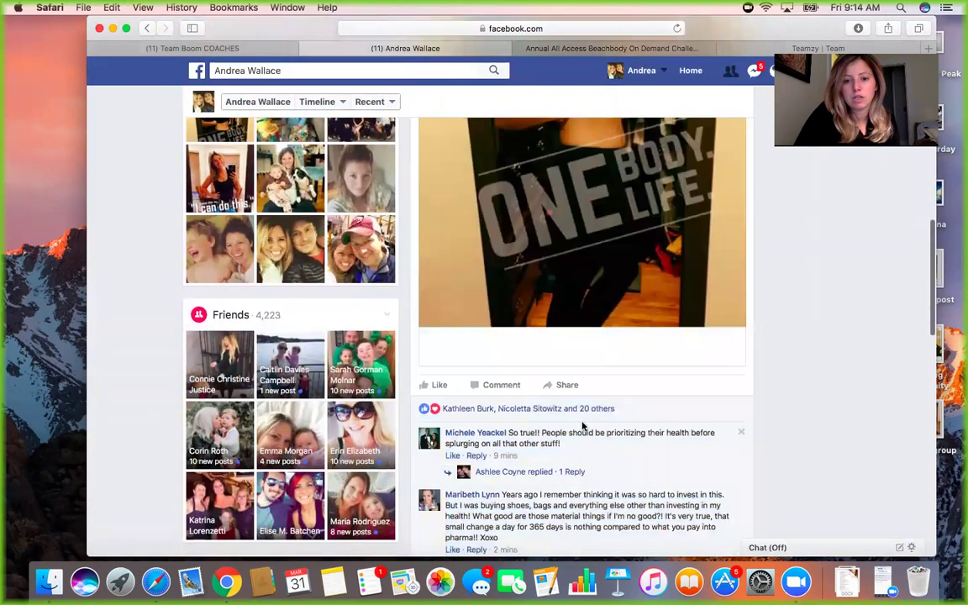
click(580, 408)
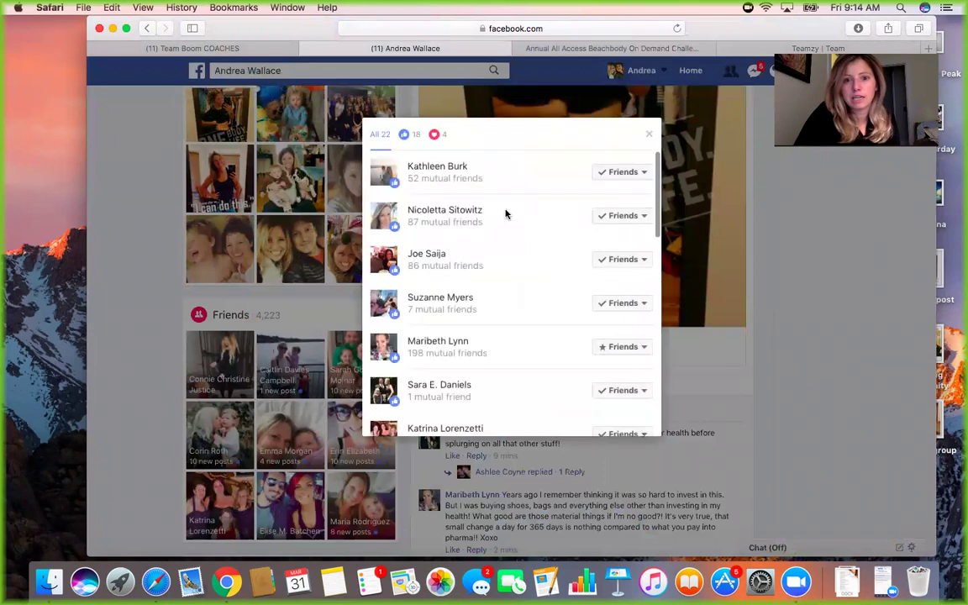
scroll(505, 349, down, 10)
drag(531, 411, 529, 263)
click(526, 170)
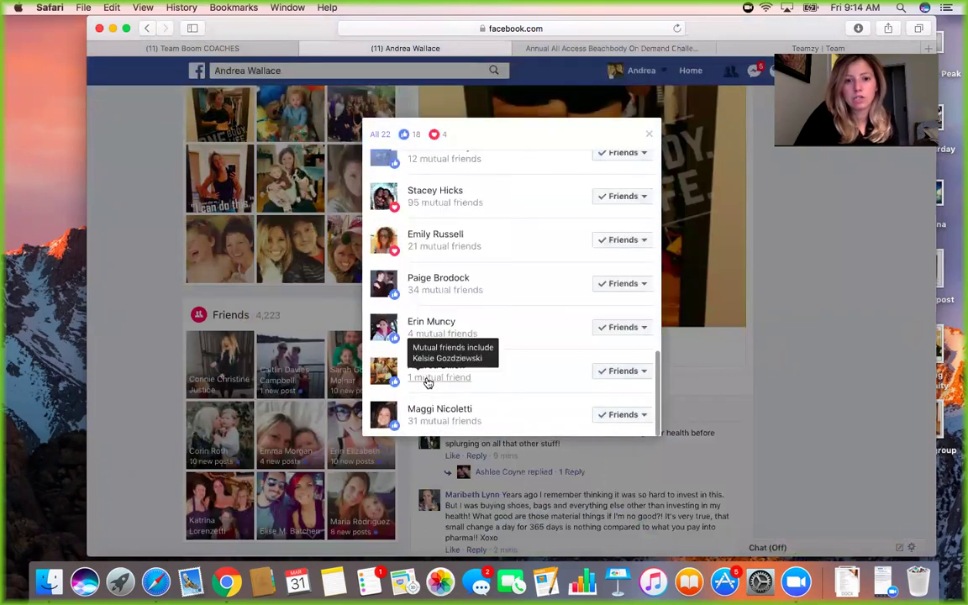
mouse_move(430, 370)
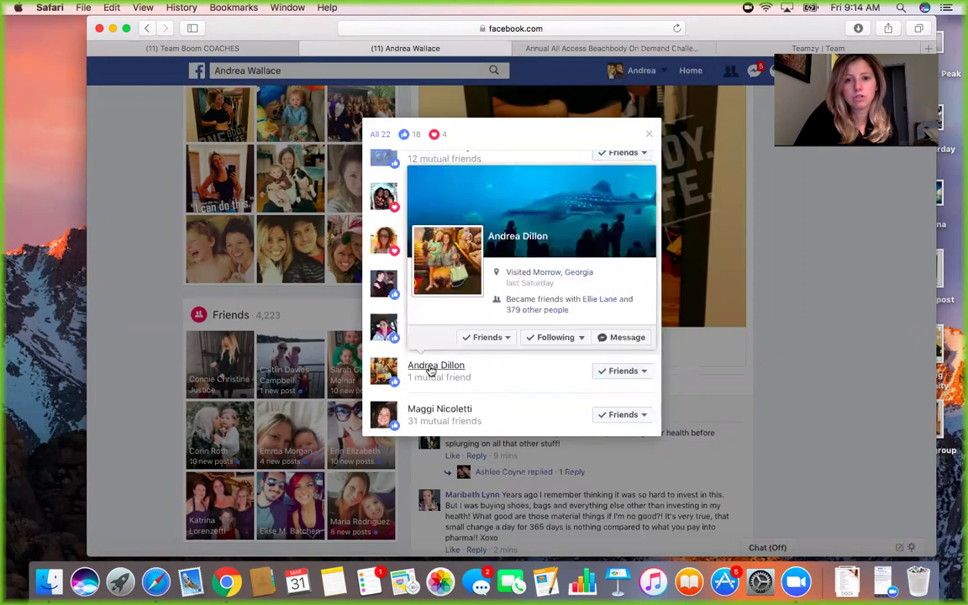
mouse_move(427, 334)
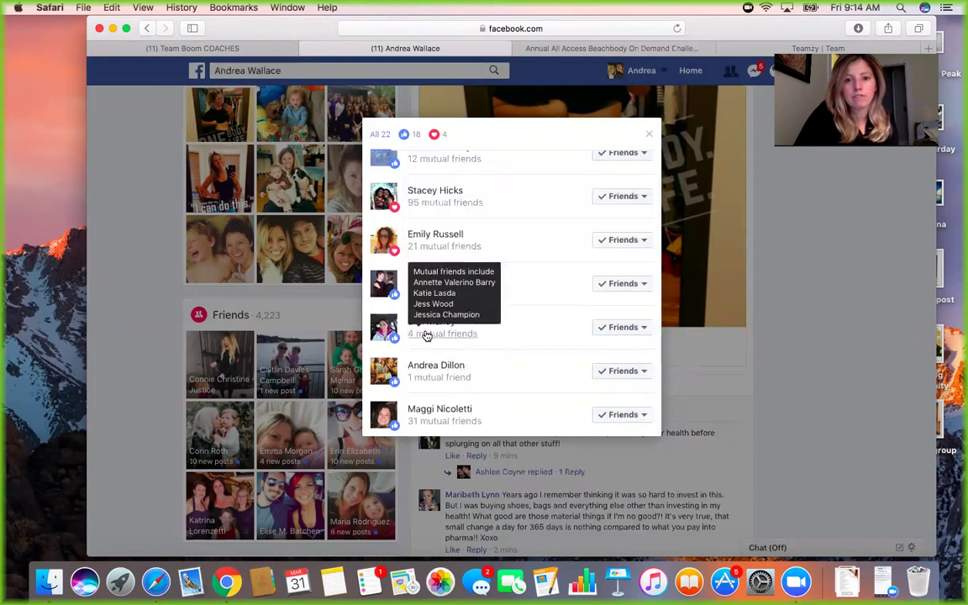
mouse_move(425, 291)
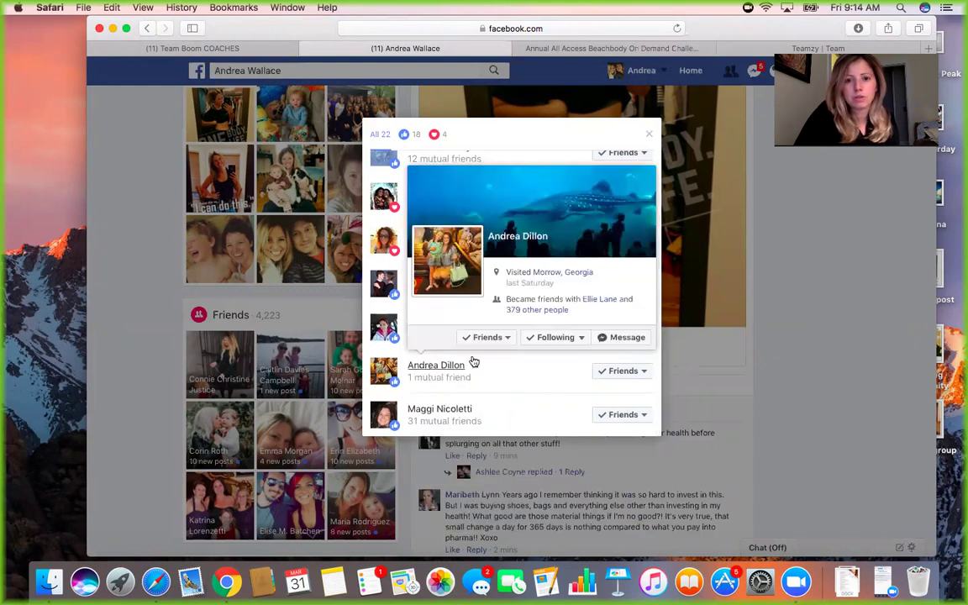
Open a post-liker's profile and scroll back through your earlier chat with her about nicknames
click(452, 368)
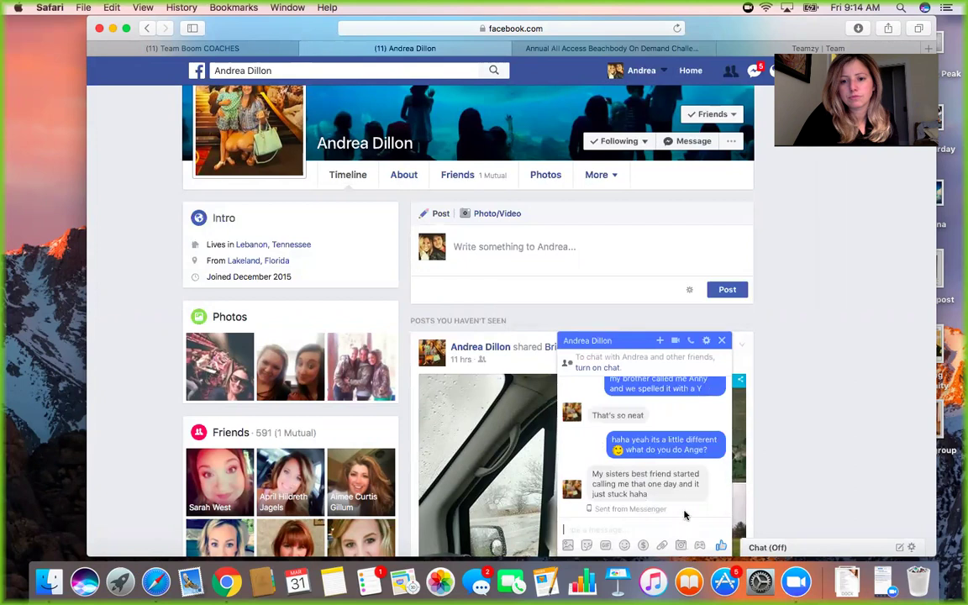
drag(692, 471, 683, 496)
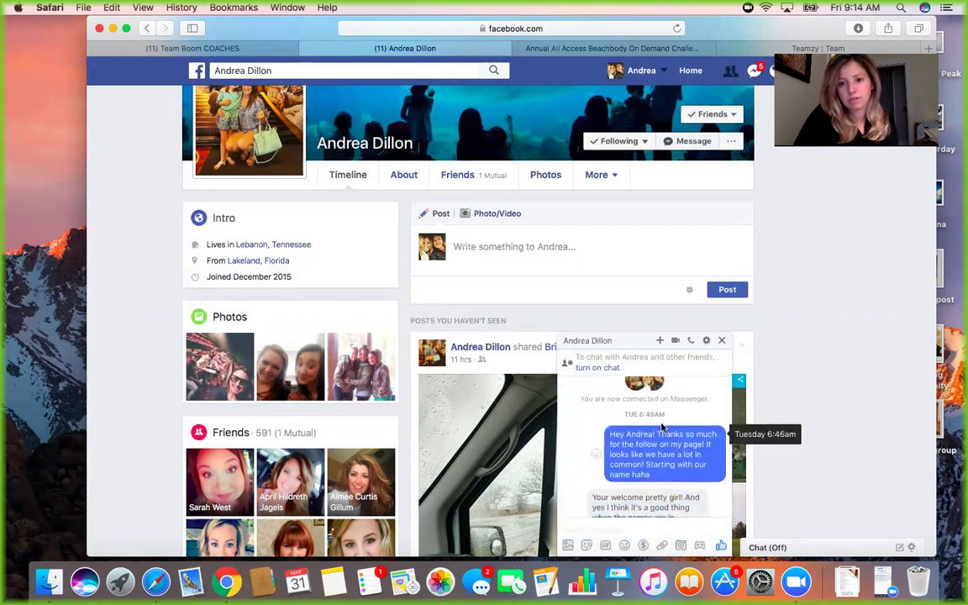
drag(706, 432, 635, 527)
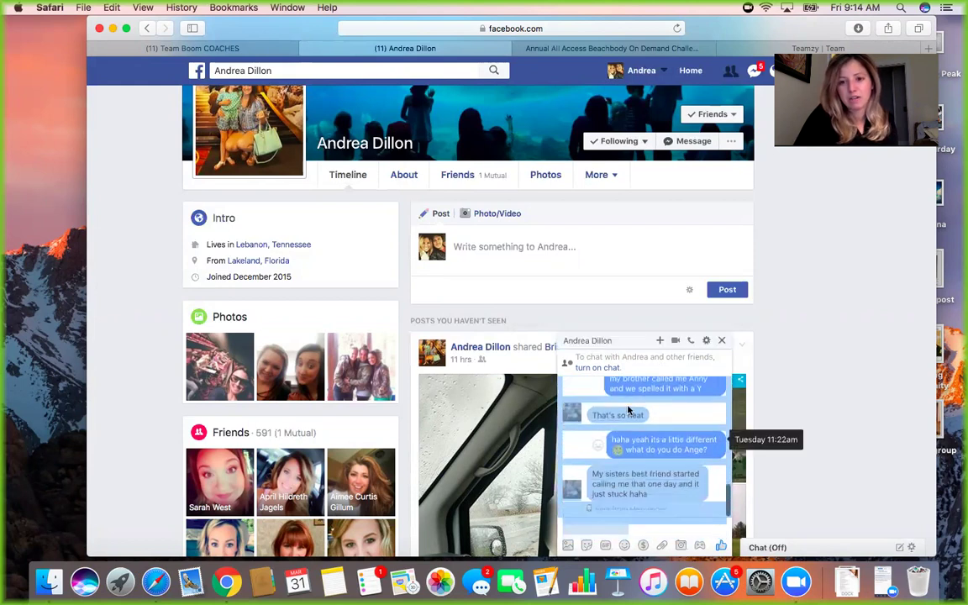
drag(700, 320, 688, 409)
click(687, 410)
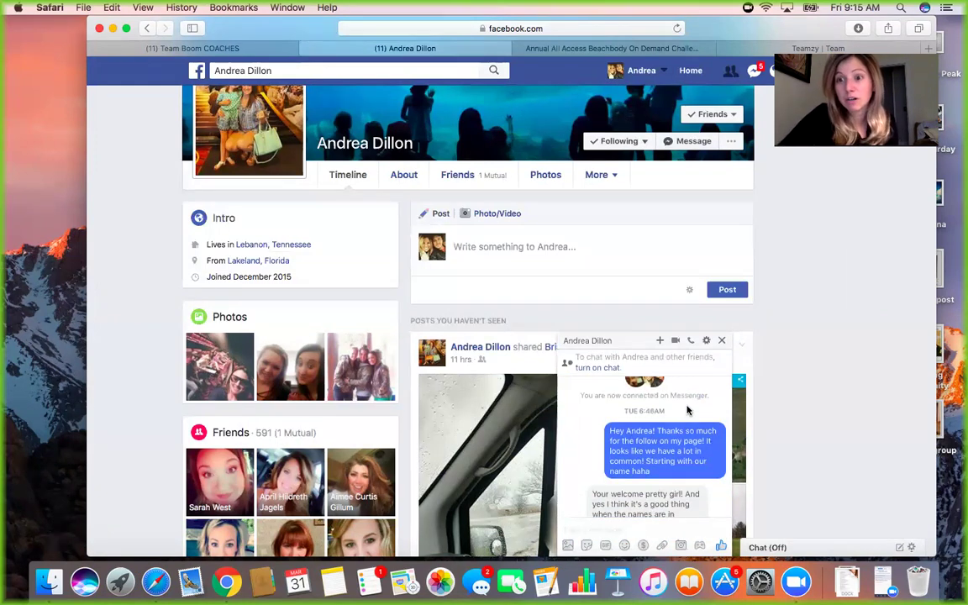
drag(687, 410, 622, 510)
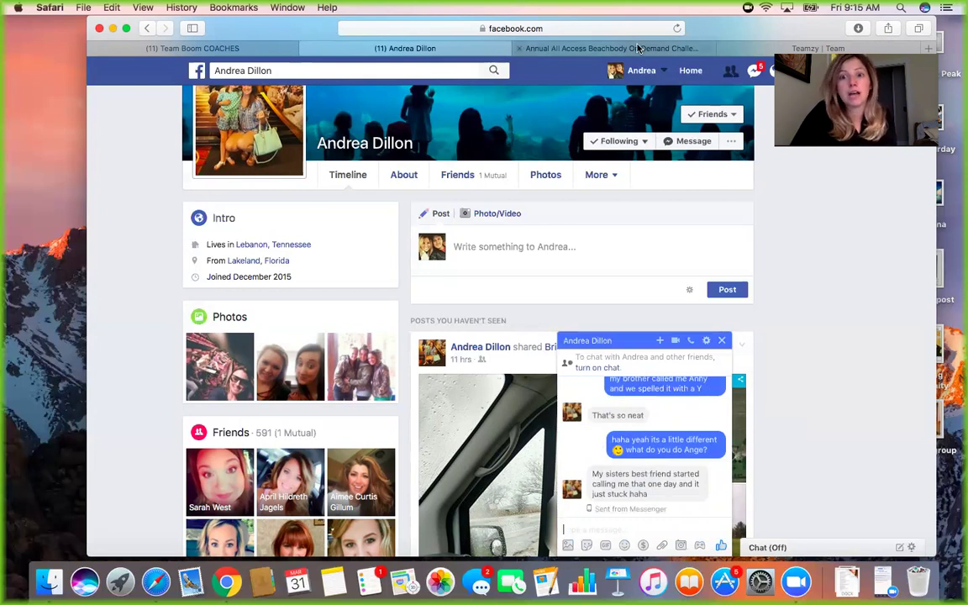
Paste the post-liker invite, replacing NAME with her first name and 'yesterday' with 'today'
click(111, 8)
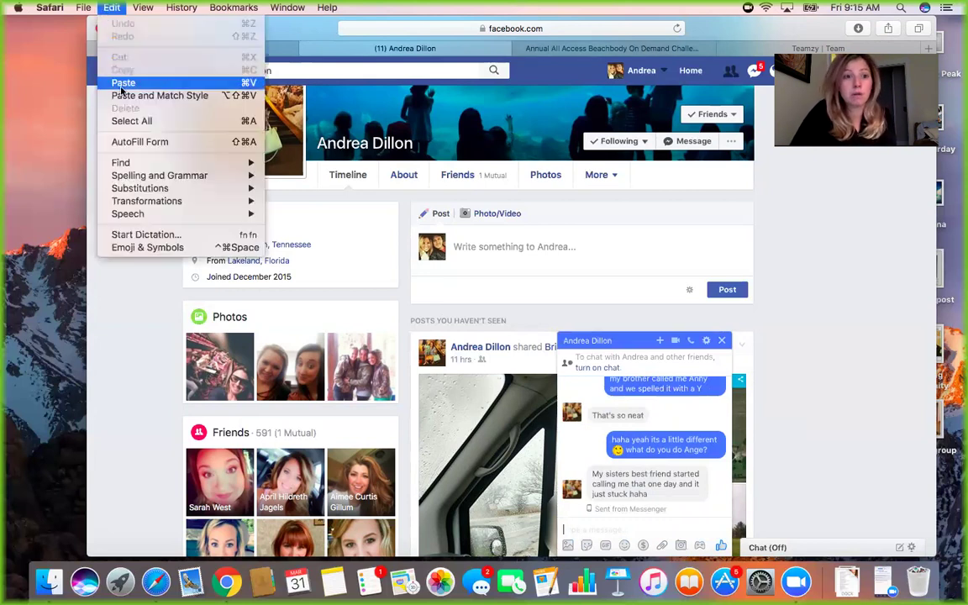
click(122, 83)
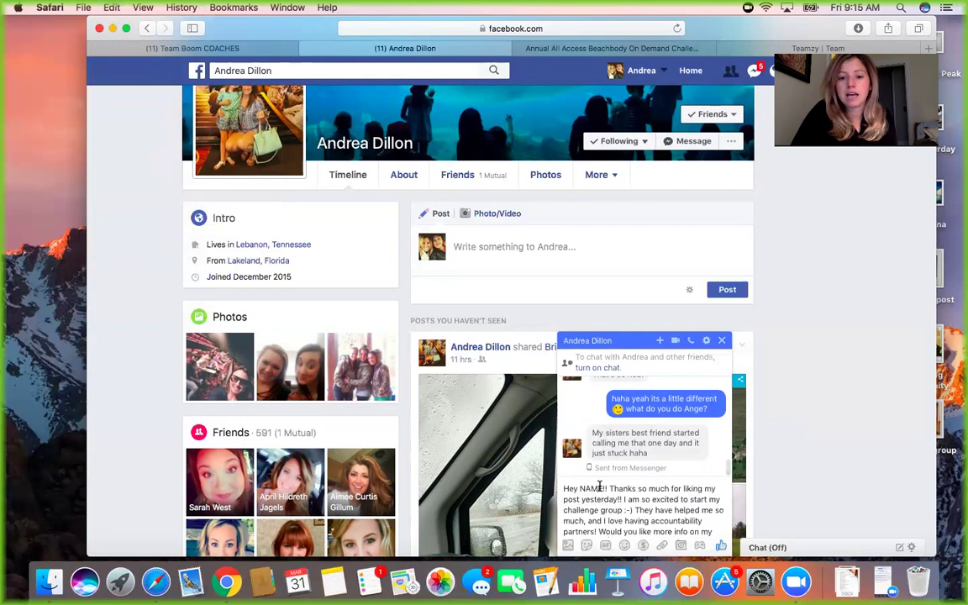
double_click(599, 487)
key(BackSpace)
text(An)
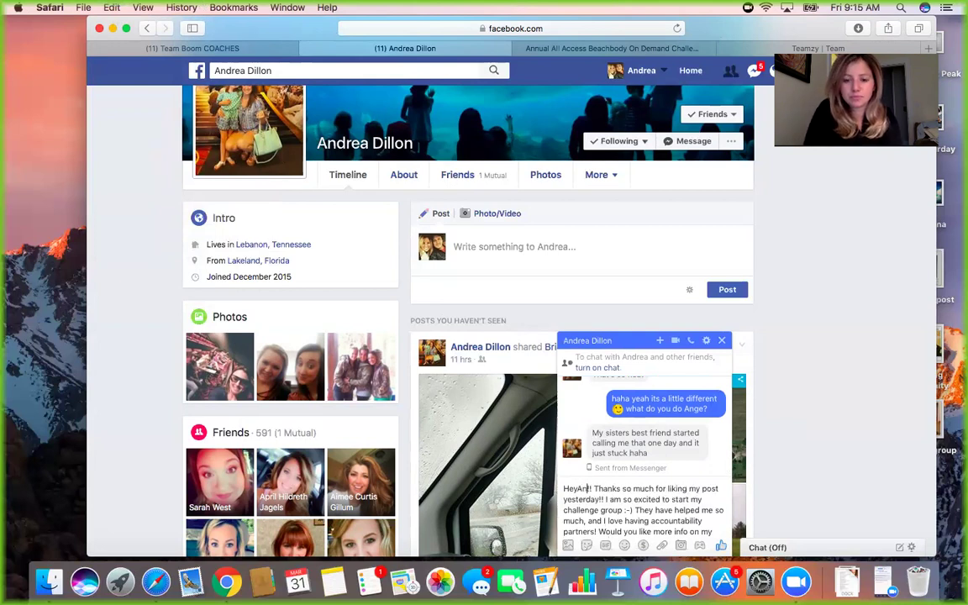
drag(721, 397, 611, 398)
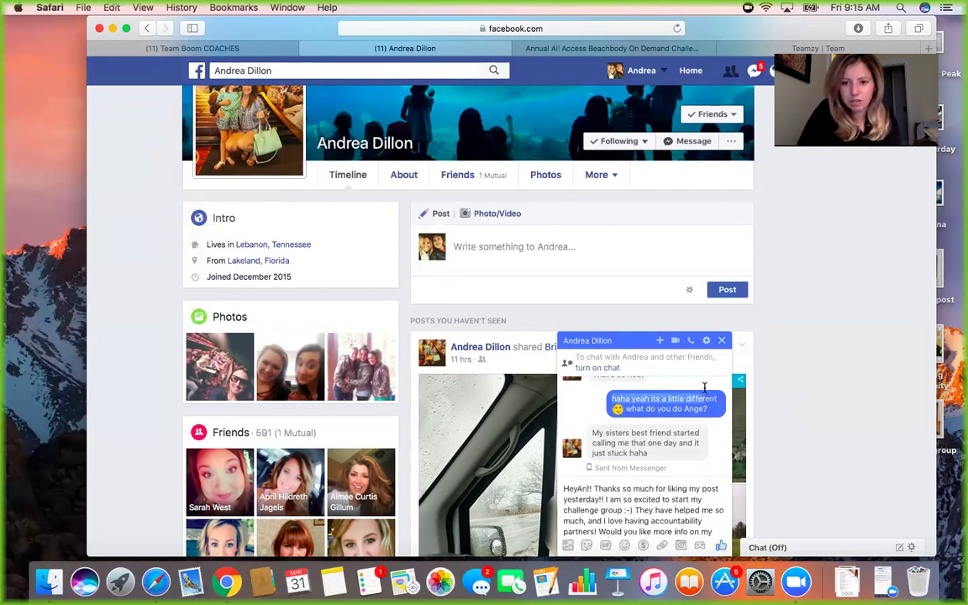
click(587, 488)
text(An)
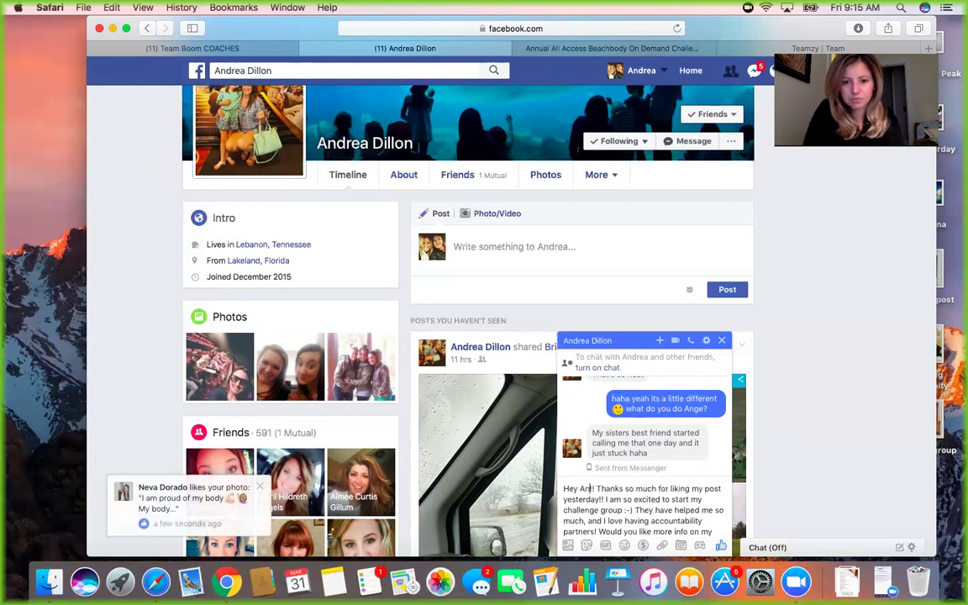
text(ge!)
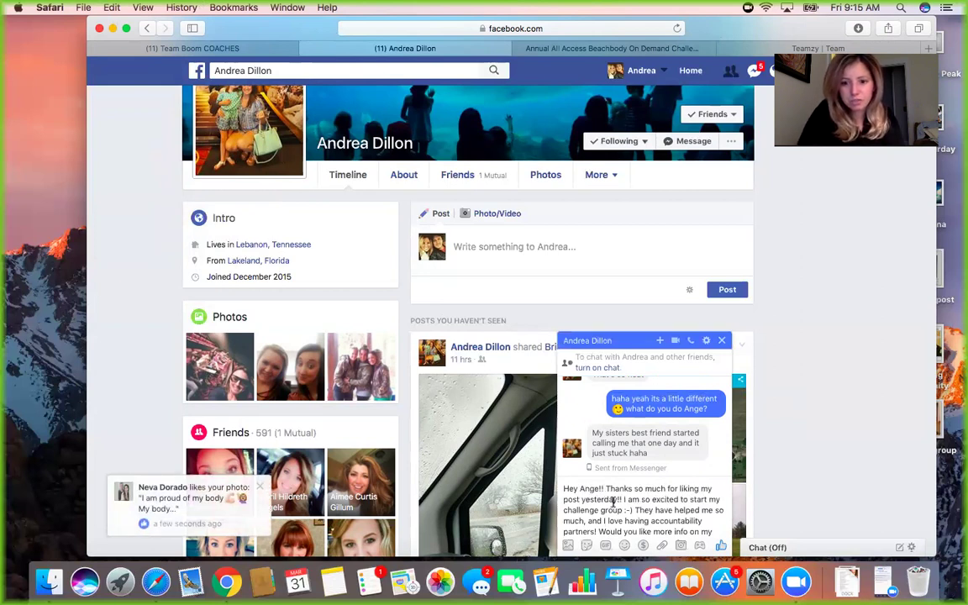
double_click(595, 498)
text(yoday)
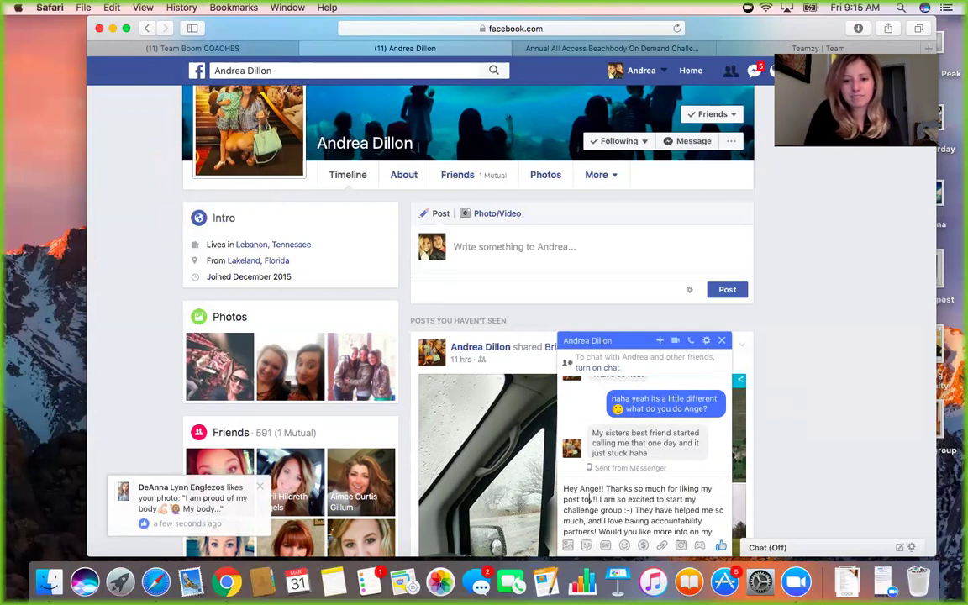
Send the personalized invite message in the chat
drag(636, 508, 639, 526)
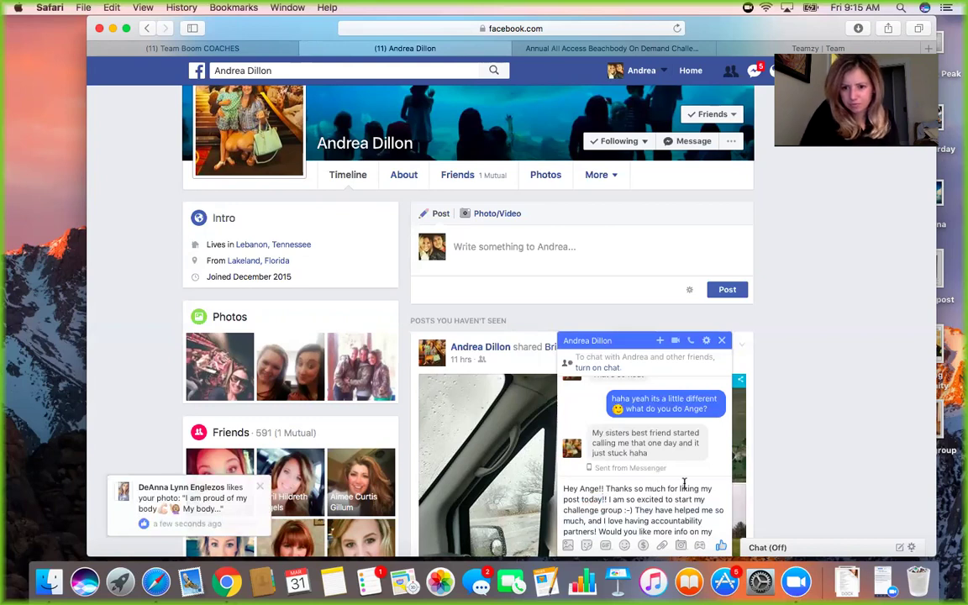
key(super+a)
click(657, 525)
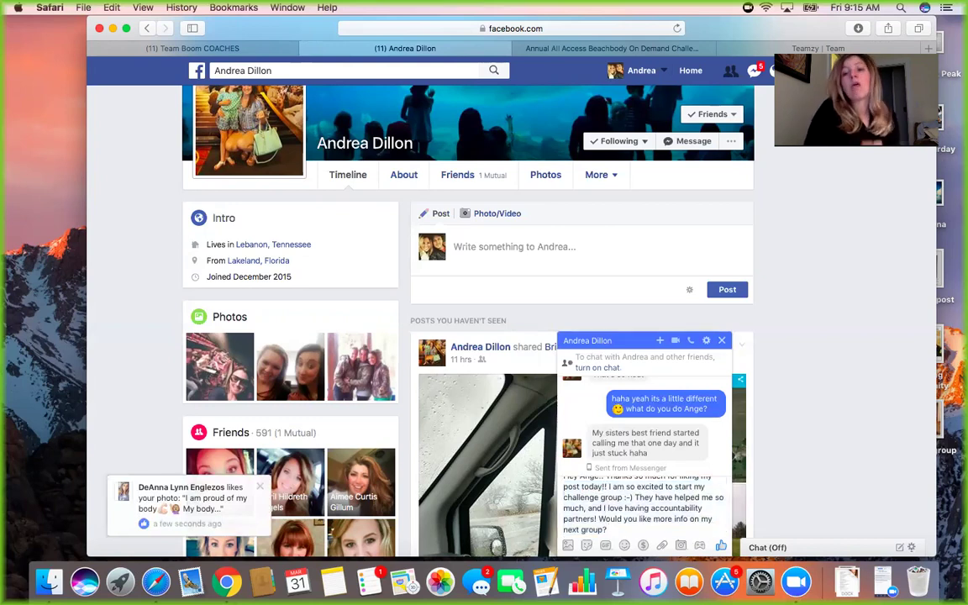
key(Return)
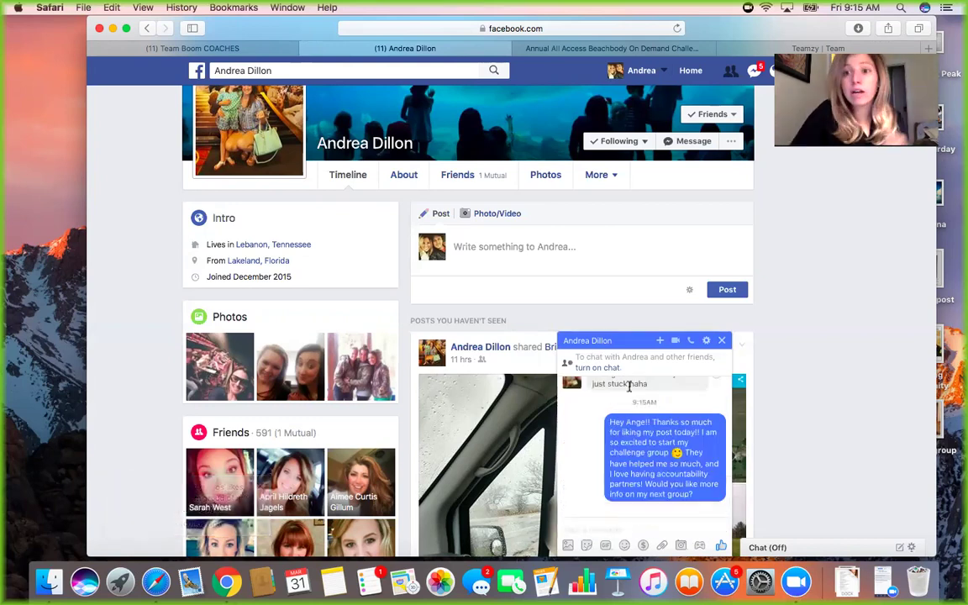
click(684, 50)
Return to your profile and open the 19 reactions (17 likes, 2 loves) on the book photo post
click(421, 48)
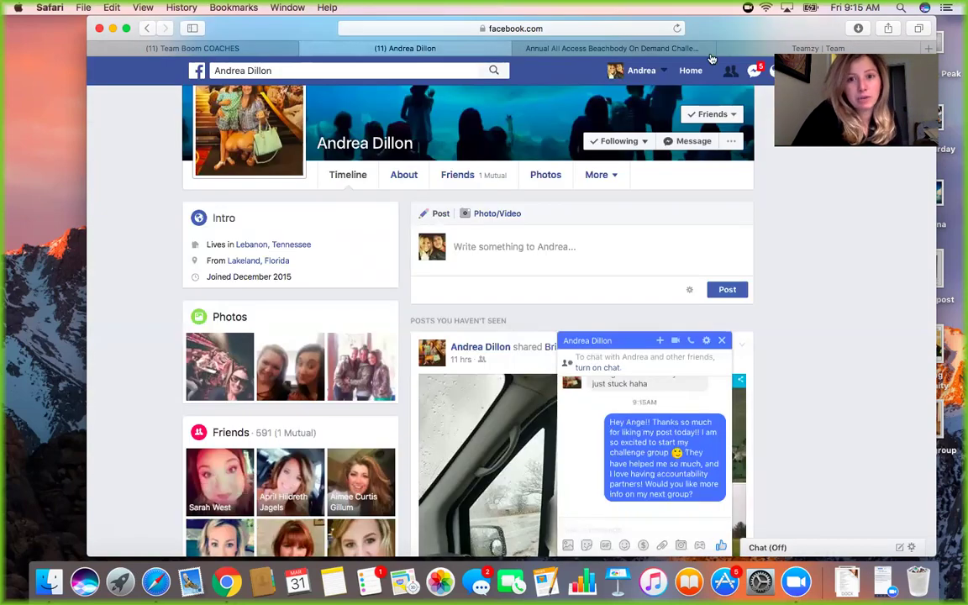
click(522, 279)
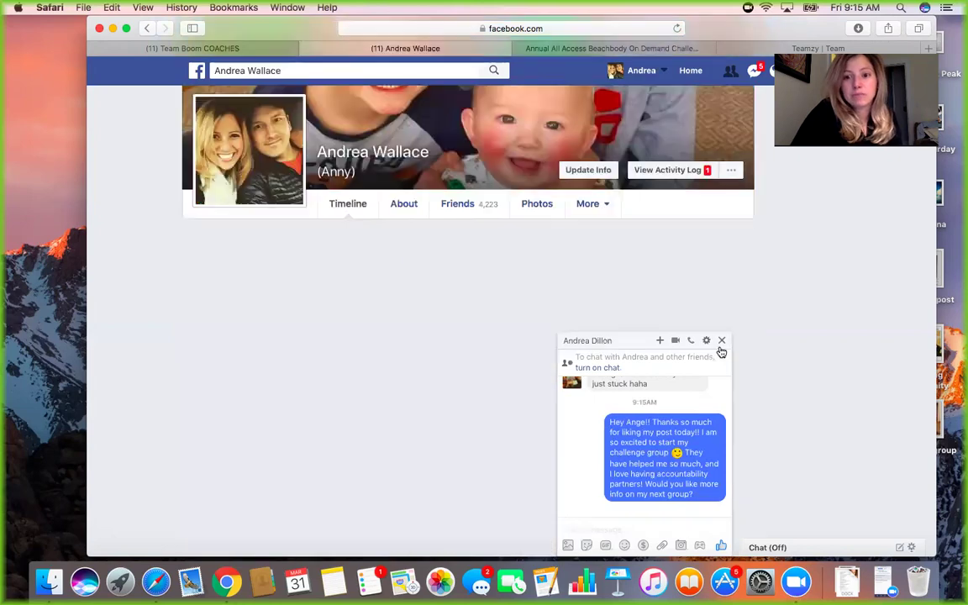
drag(545, 432, 546, 522)
scroll(545, 504, down, 3)
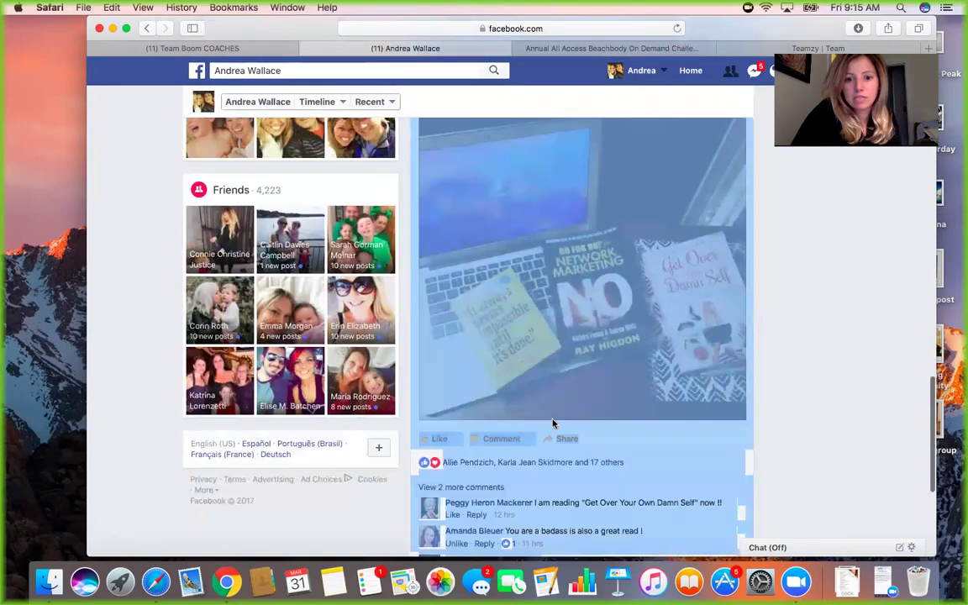
click(596, 464)
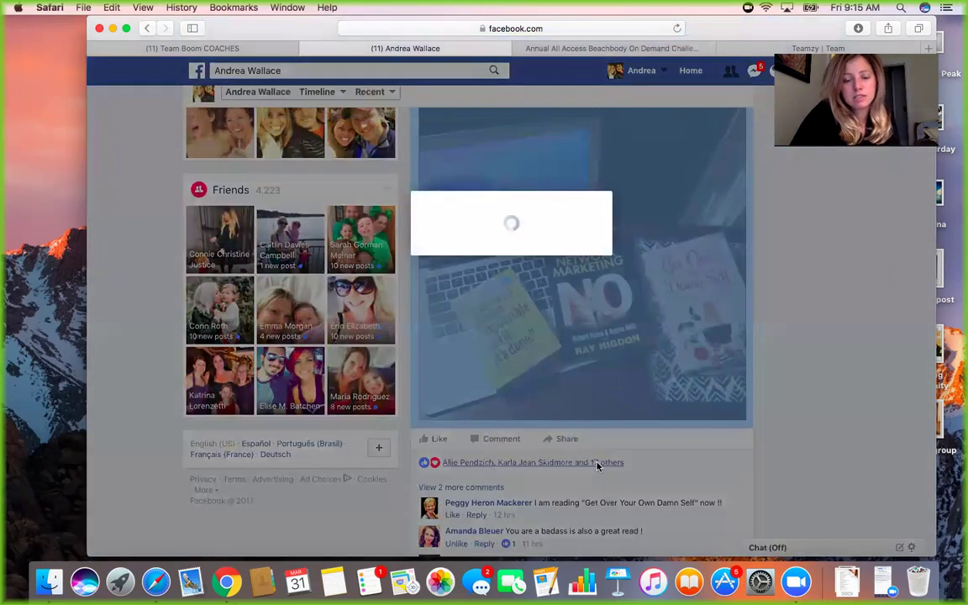
drag(529, 410, 538, 368)
click(537, 367)
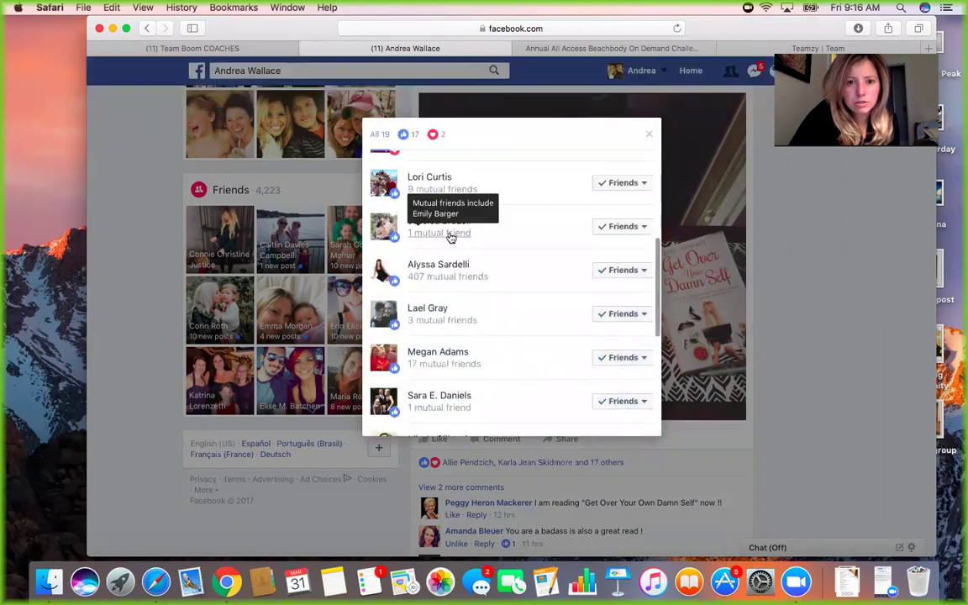
mouse_move(417, 227)
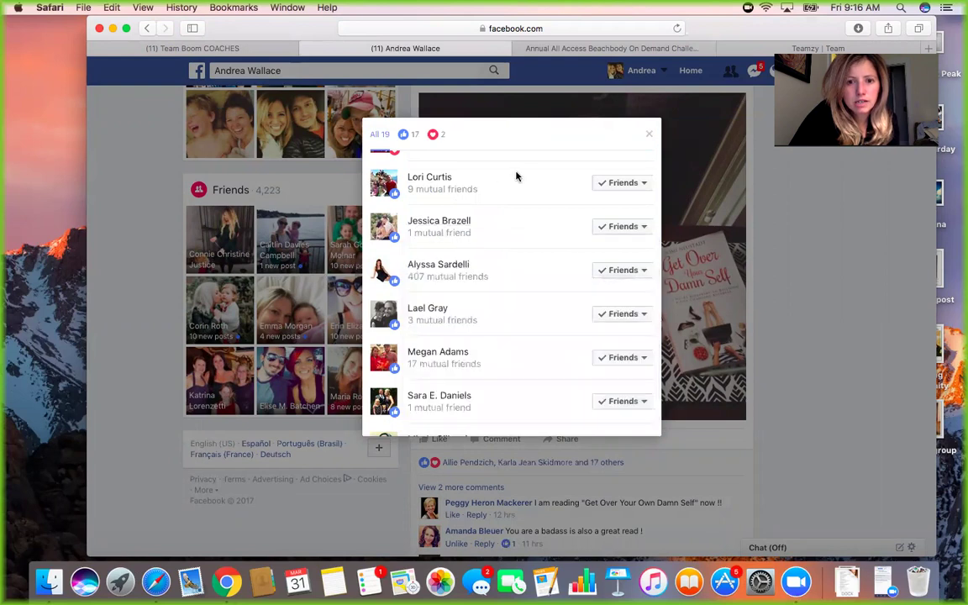
mouse_move(466, 369)
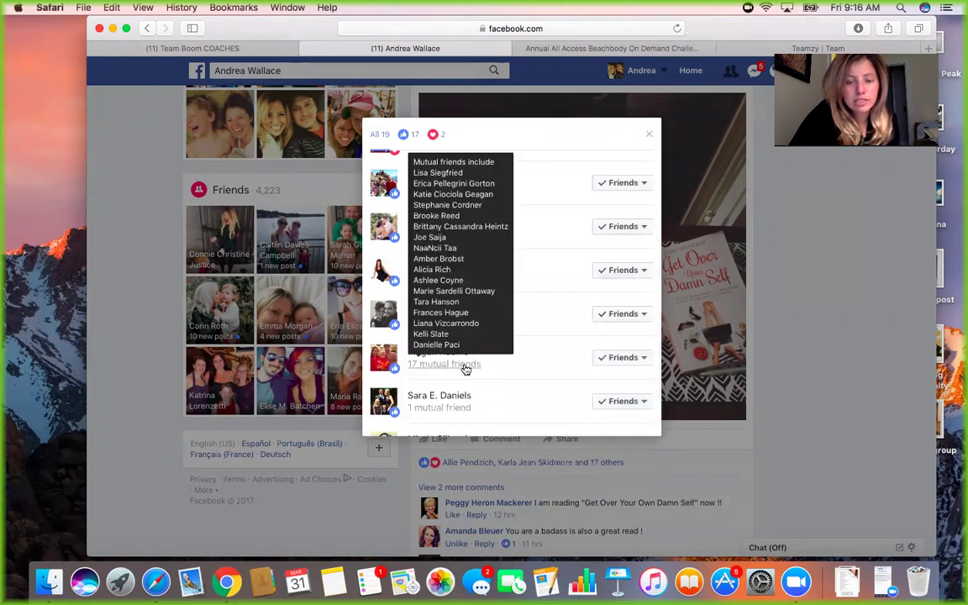
mouse_move(428, 368)
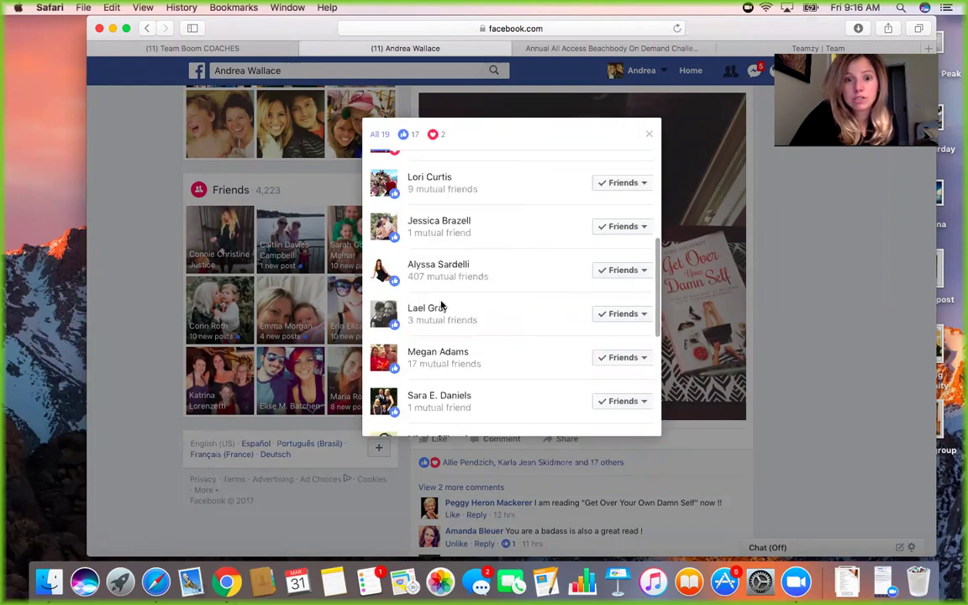
mouse_move(449, 281)
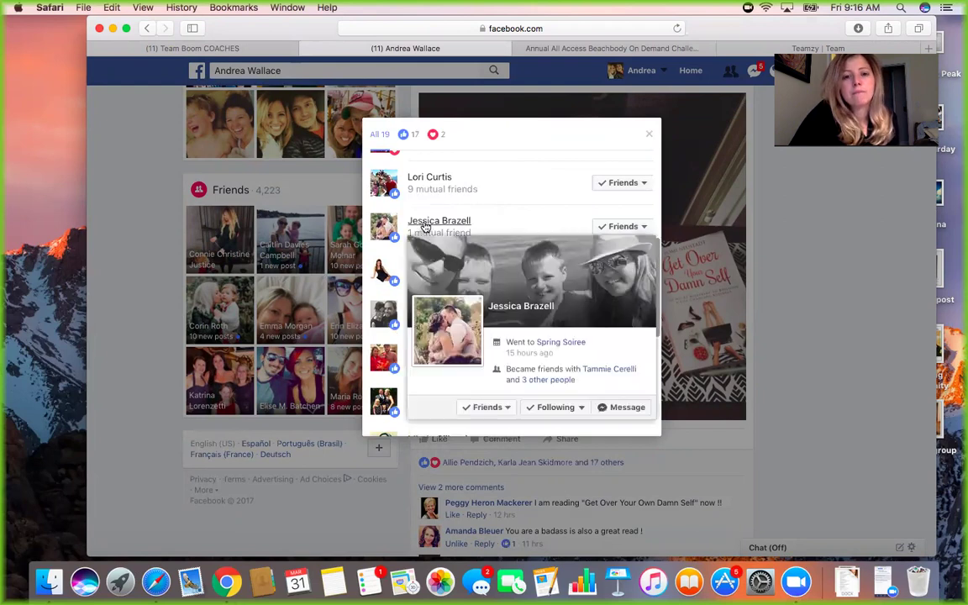
Open a liker's profile from the reactions list and scroll to her puppies photo
click(429, 221)
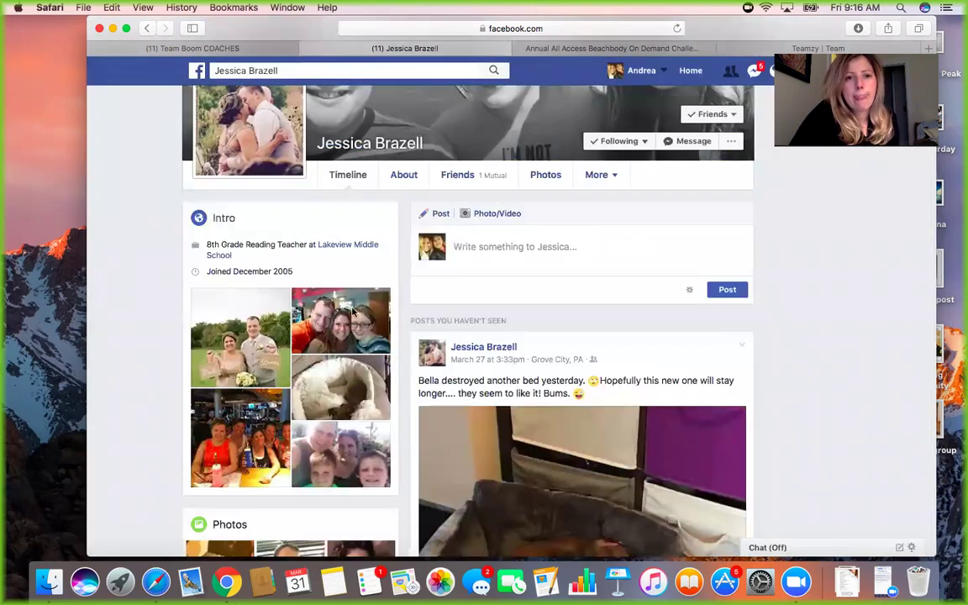
drag(589, 342, 626, 252)
mouse_move(687, 254)
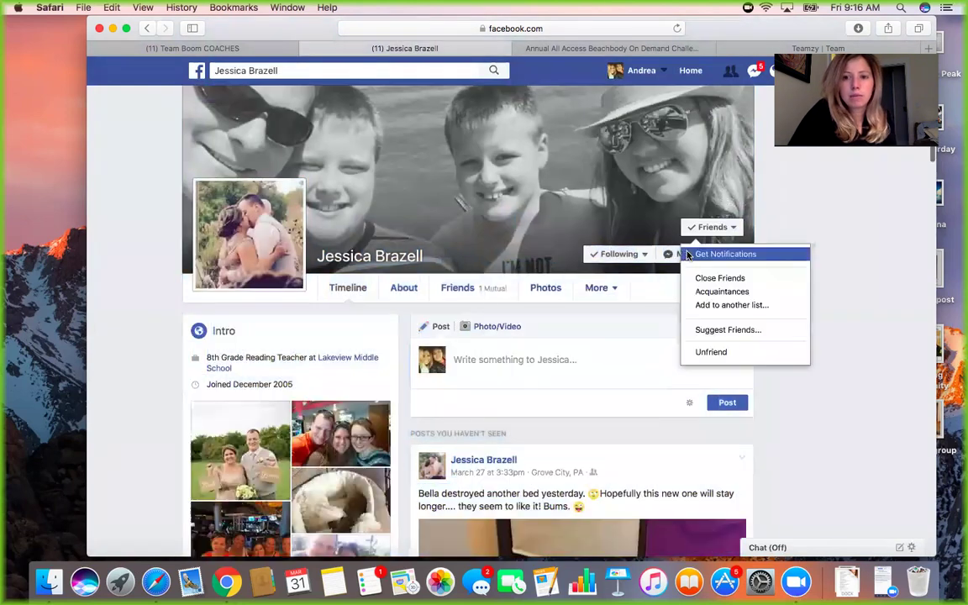
drag(854, 447, 488, 504)
Like the puppies photo and post the comment 'Cute puppies!' on it
key(l)
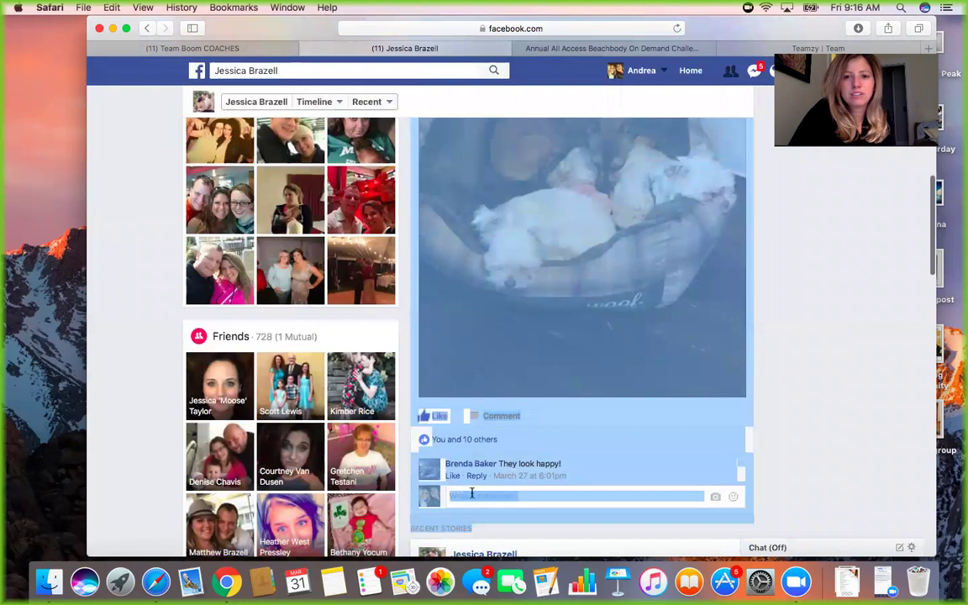
click(487, 504)
text(Cue)
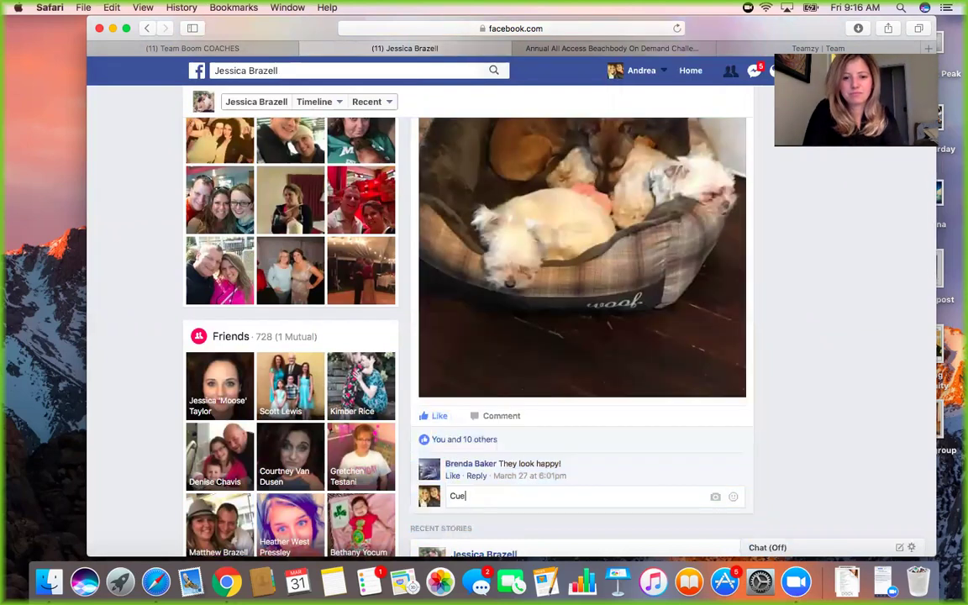
text( puppes)
text(es!)
key(Return)
drag(665, 436, 742, 464)
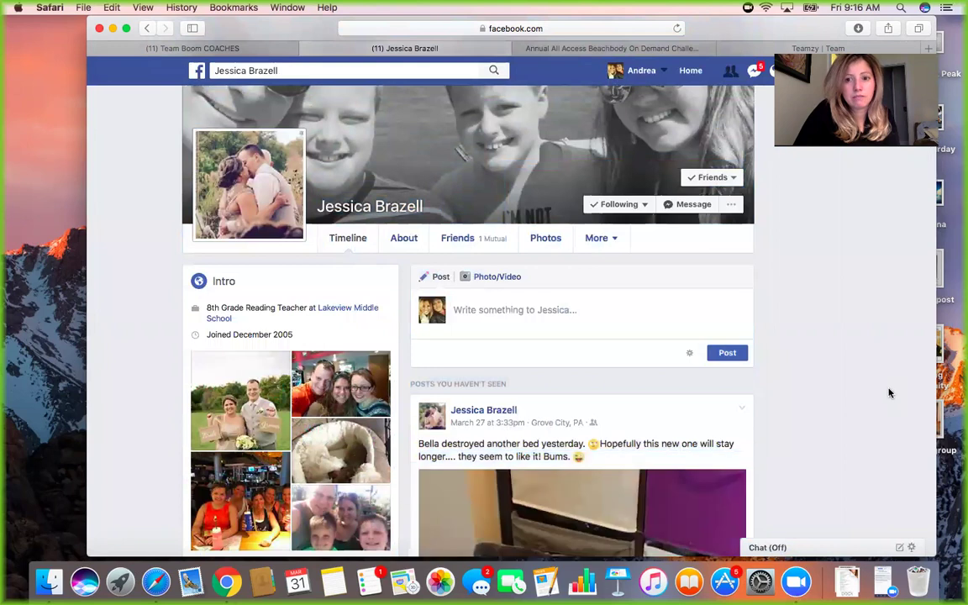
Open a chat with her and scroll through the earlier challenge-group invites, last seen Jan 17
click(695, 205)
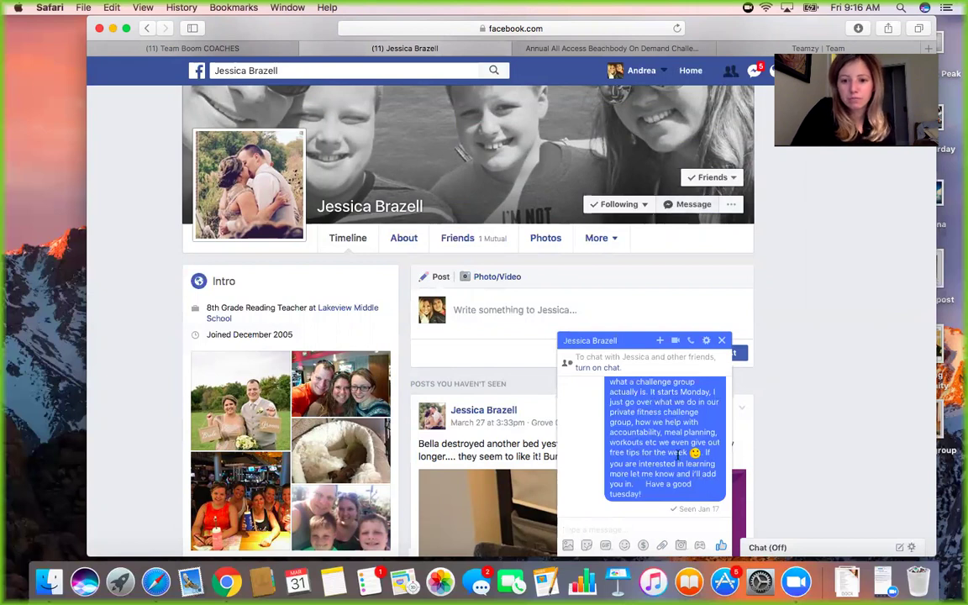
drag(648, 397, 635, 525)
click(637, 528)
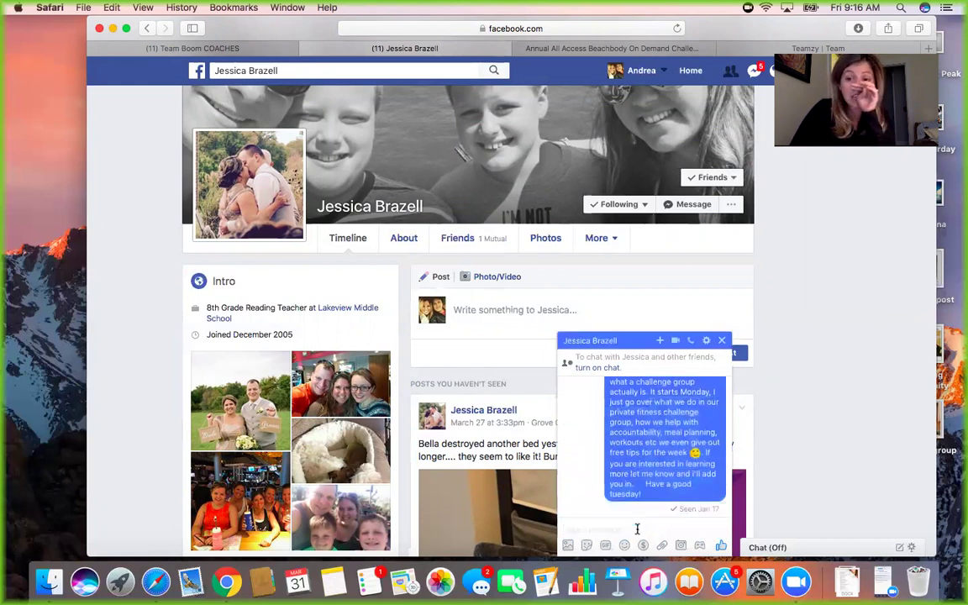
click(109, 8)
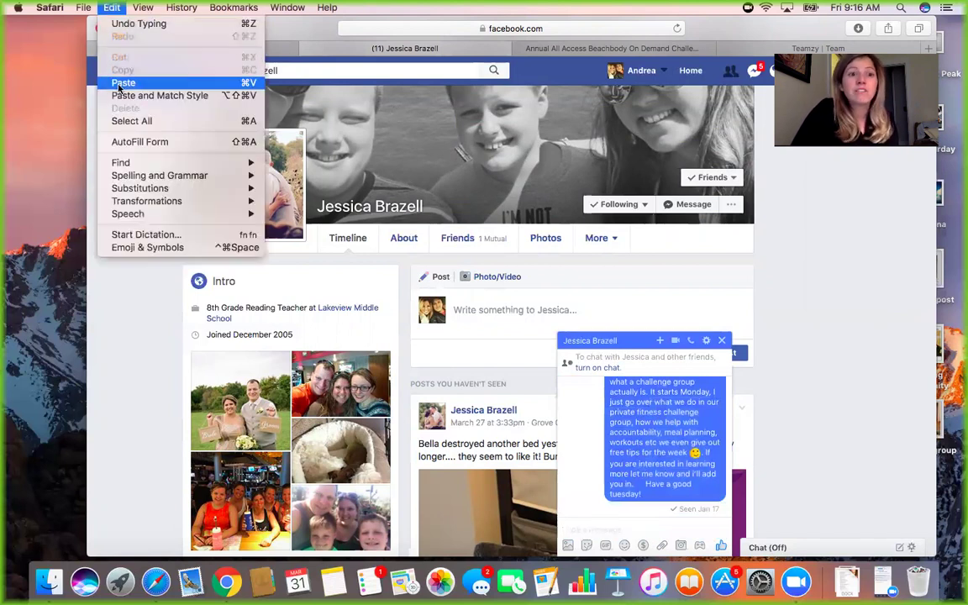
Paste the invite script, put her first name in place of NAME, and add a re-reach-out line after 'yesterday!!'
click(128, 81)
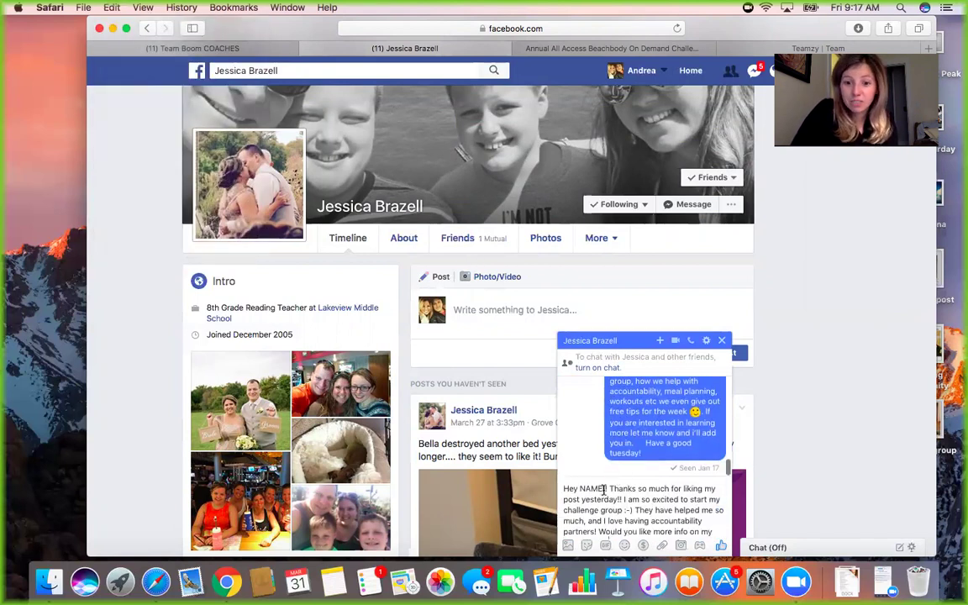
drag(605, 490, 580, 489)
key(BackSpace)
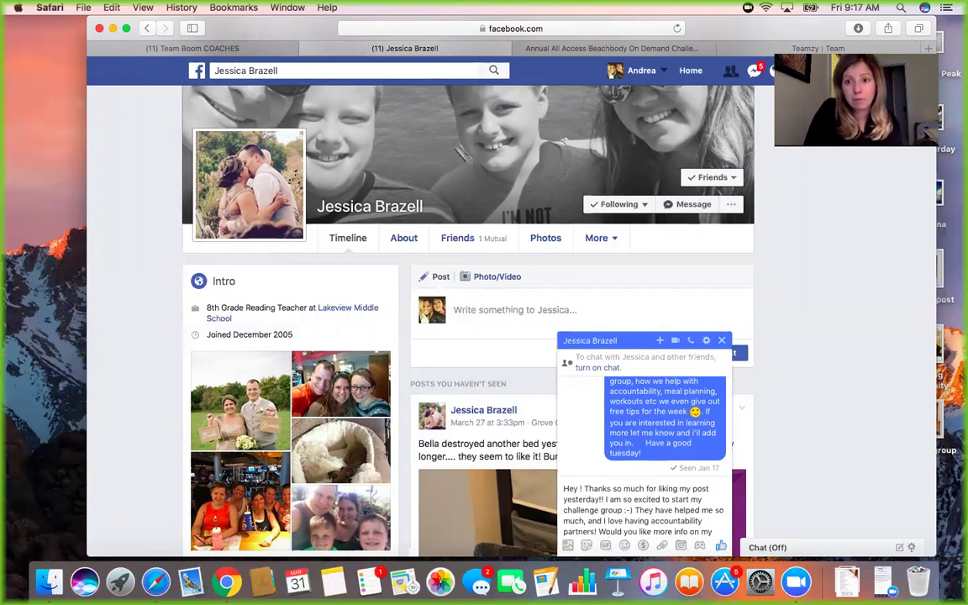
text(Jessica)
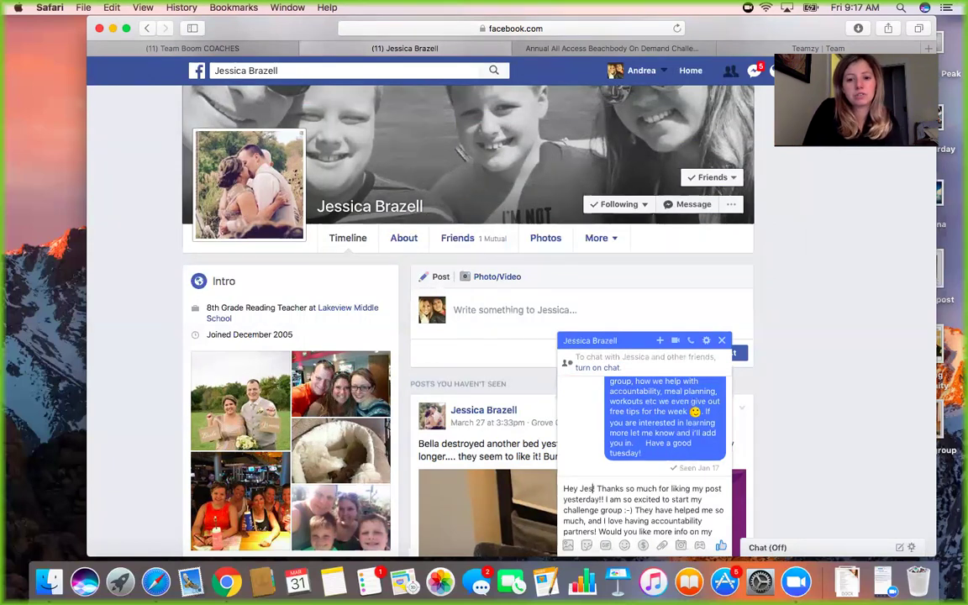
drag(622, 499, 581, 501)
click(623, 499)
text(I know w)
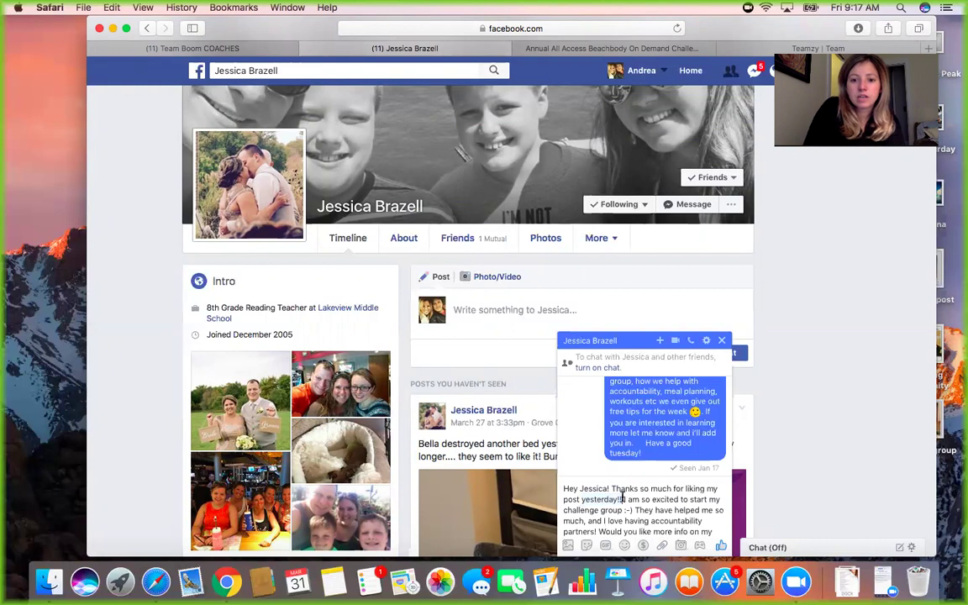
text(e talked about this in th)
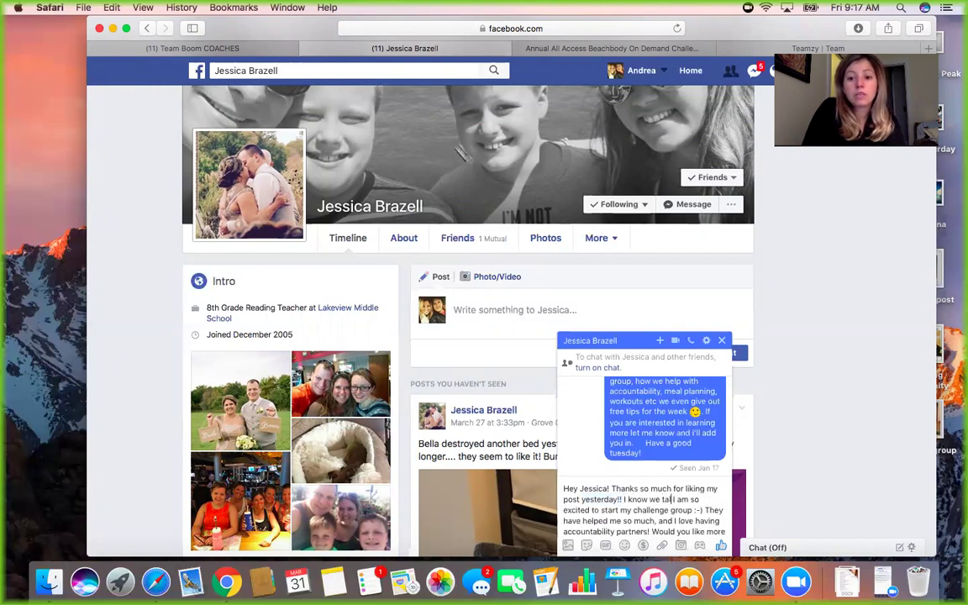
text(e past b)
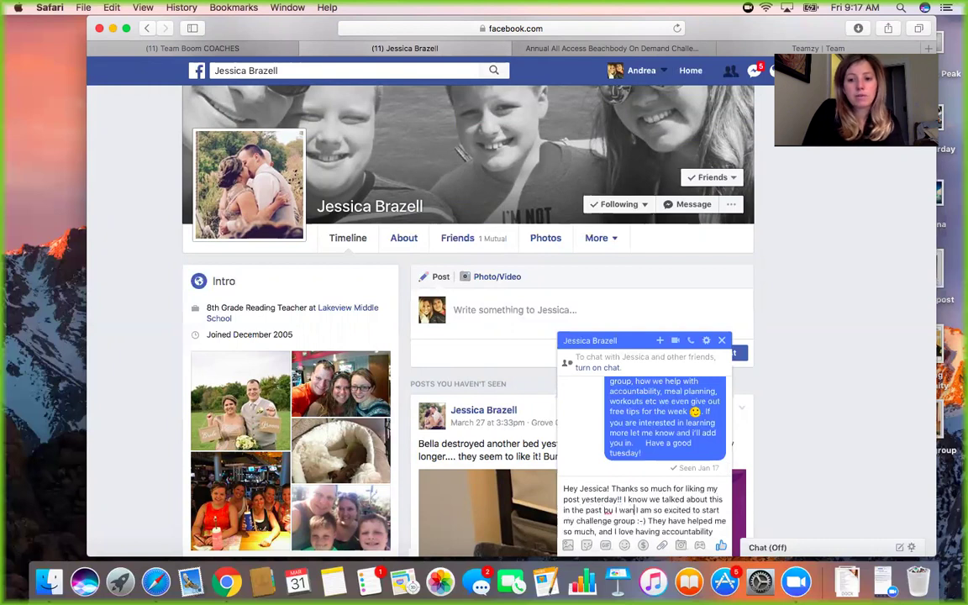
text(u)
text(t I wanted t)
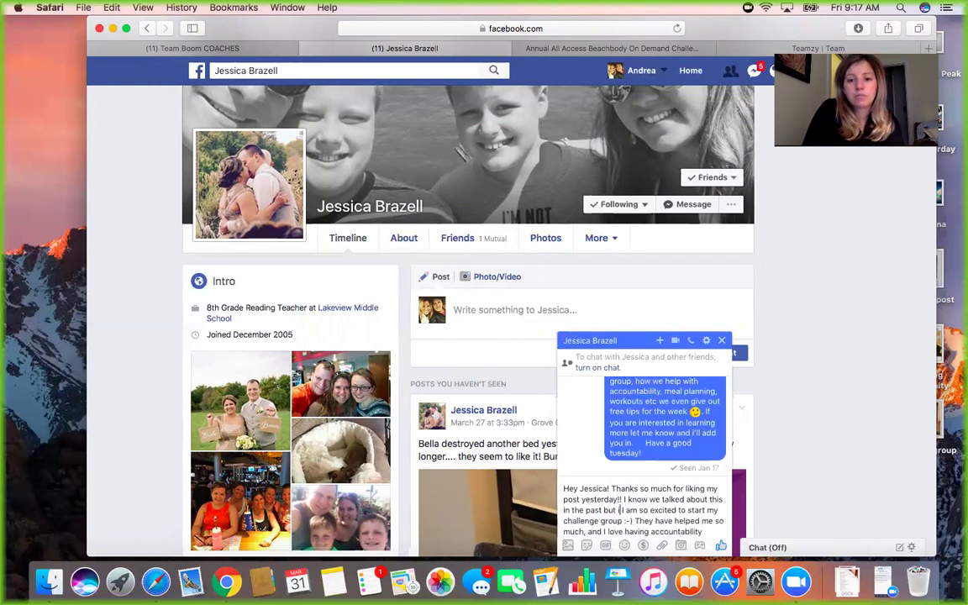
text(o)
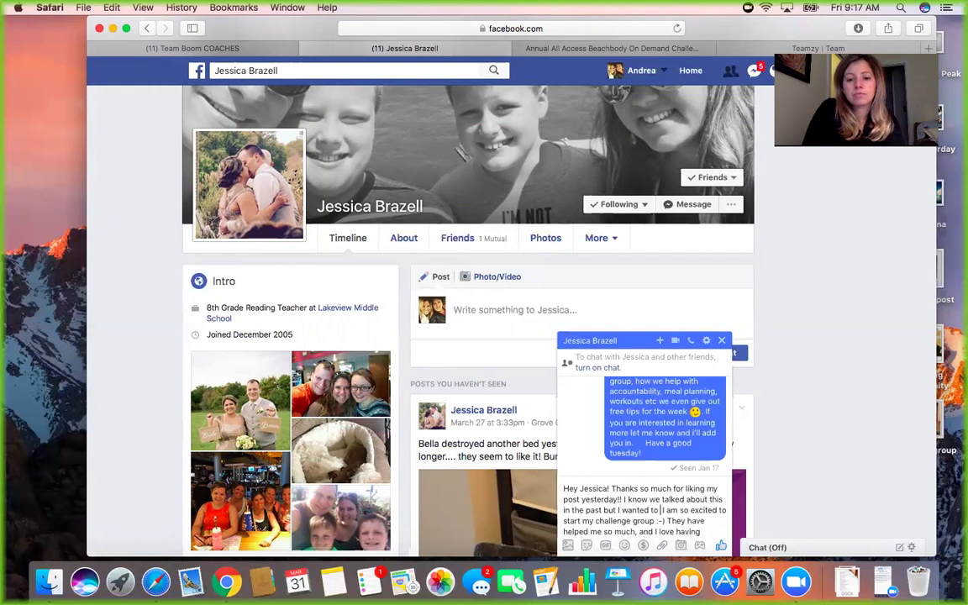
text( re-reach out!)
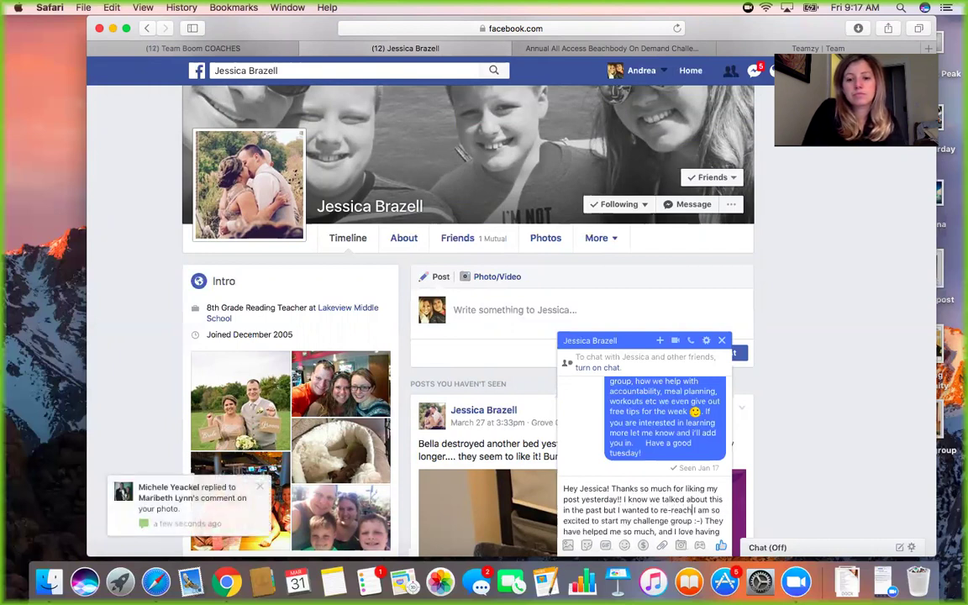
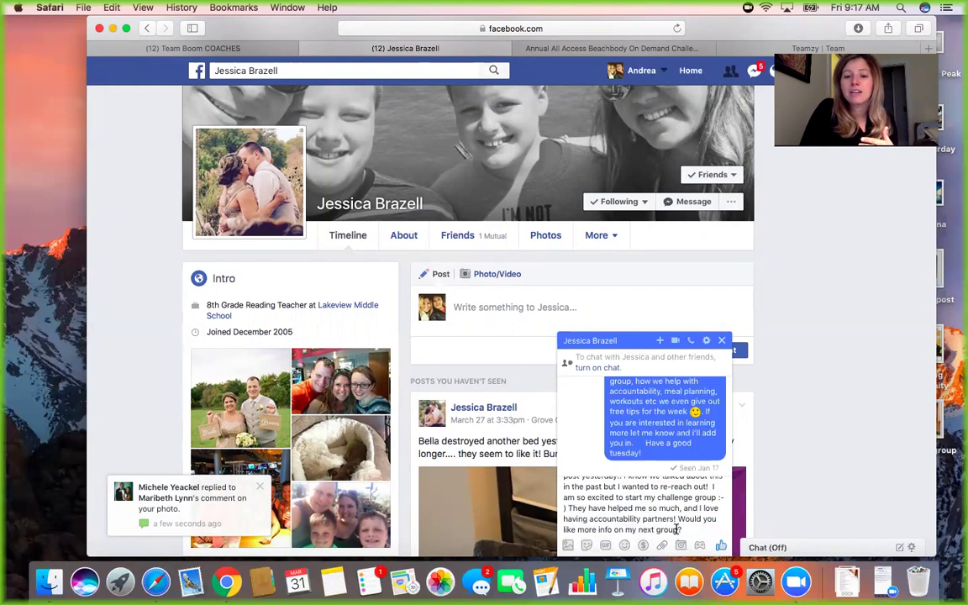
Send the chat note thanking her for the post like and offering next challenge group info
key(Return)
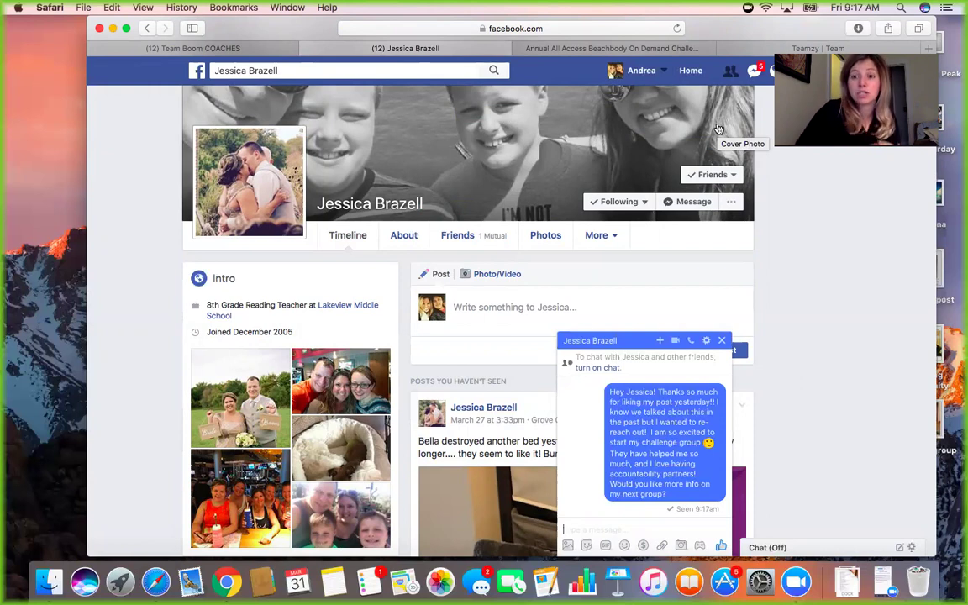
Close the chat and move through the Safari tabs to the challenge pack script
click(720, 340)
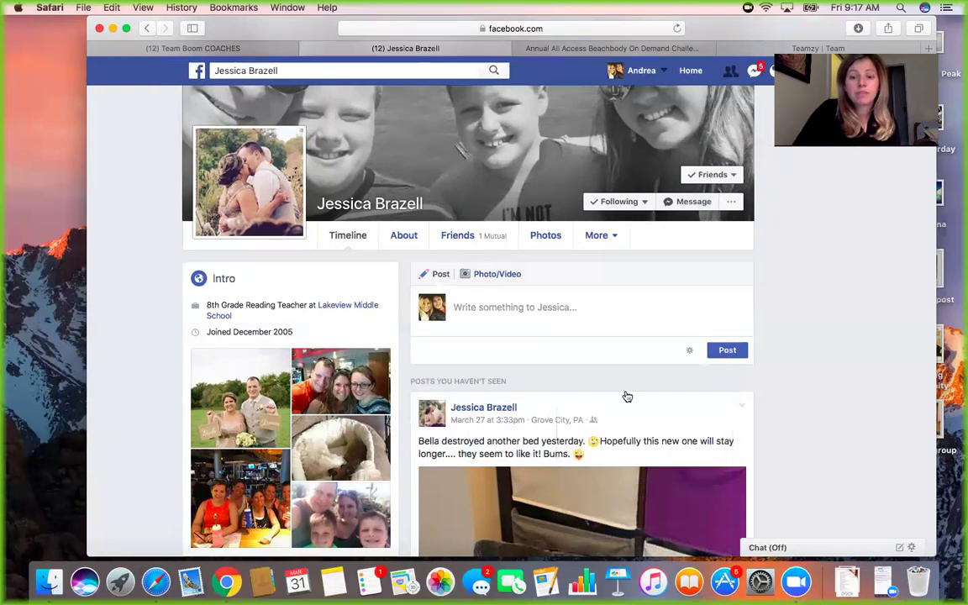
click(220, 49)
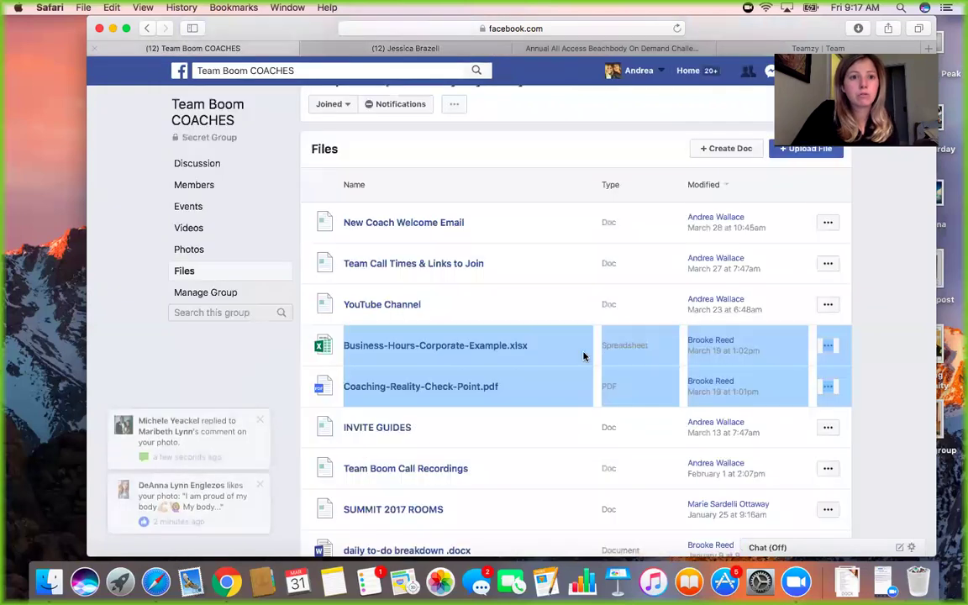
click(395, 48)
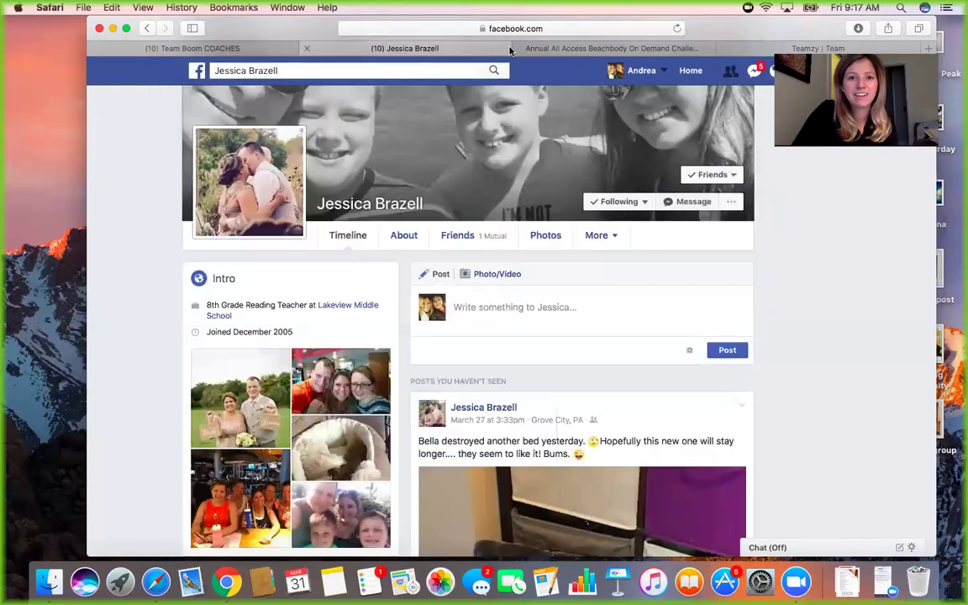
click(574, 47)
click(739, 48)
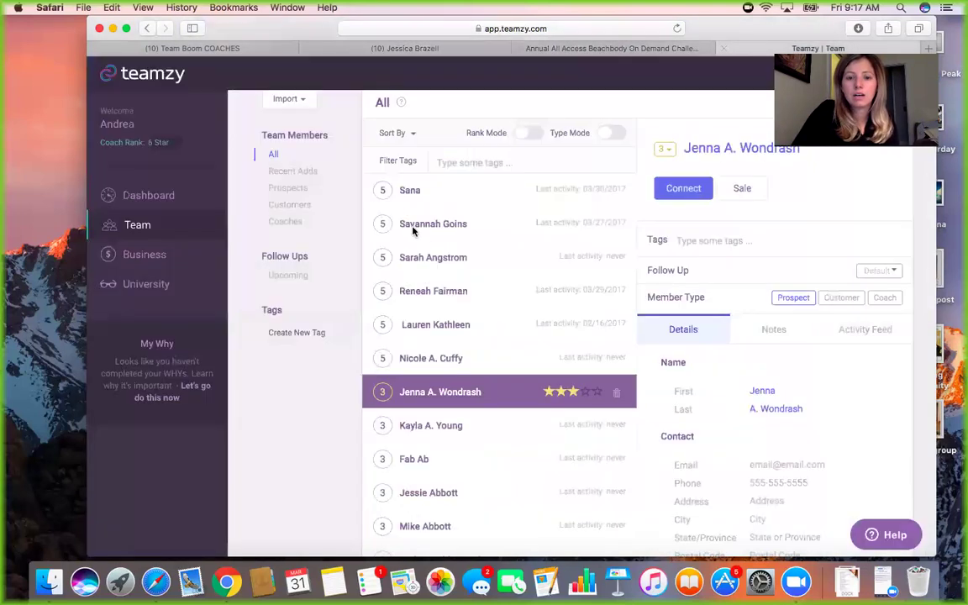
click(591, 49)
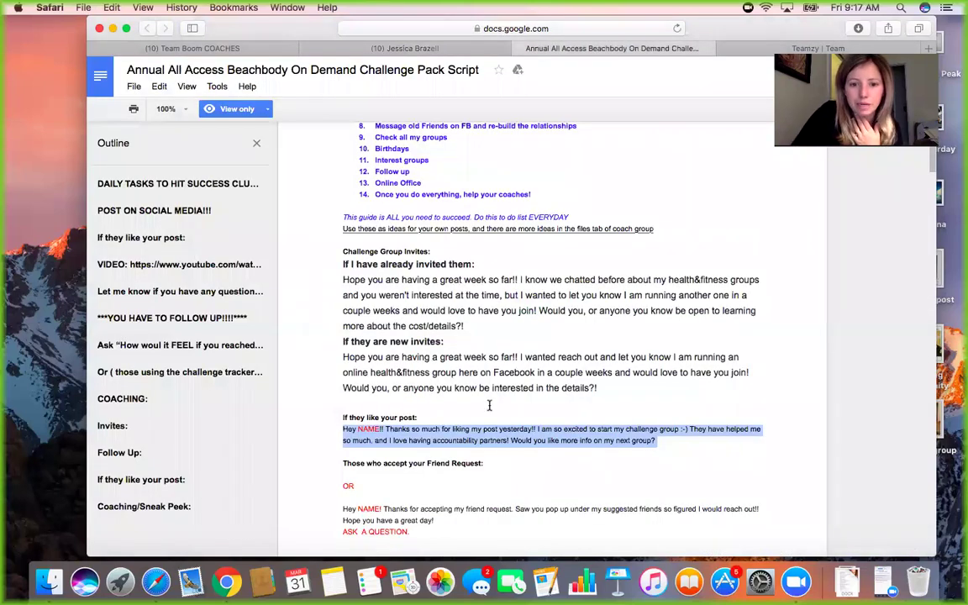
Highlight daily task 6 about friend requests to new people, then return to Team Boom COACHES files
click(538, 412)
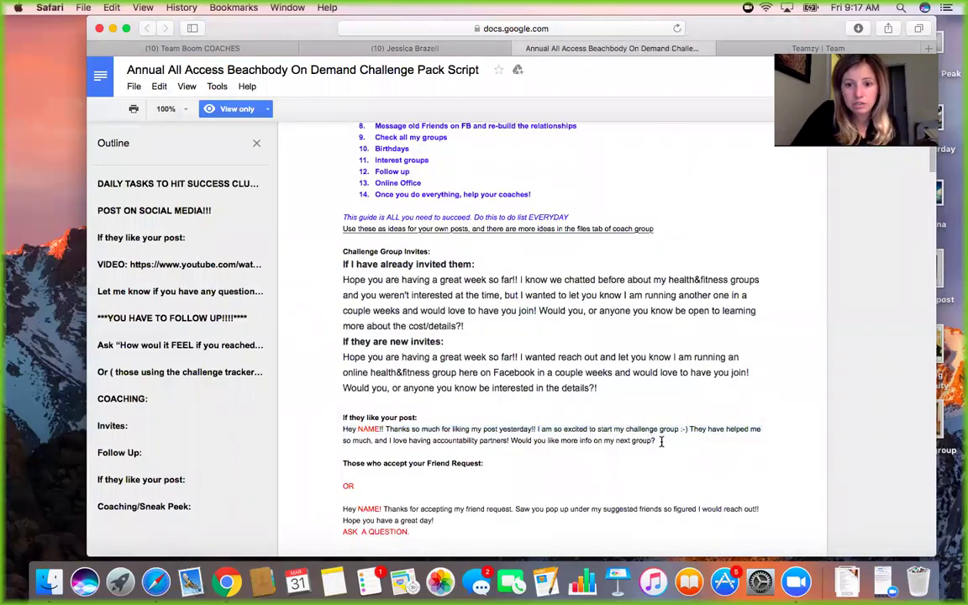
drag(661, 441, 664, 412)
scroll(934, 176, up, 3)
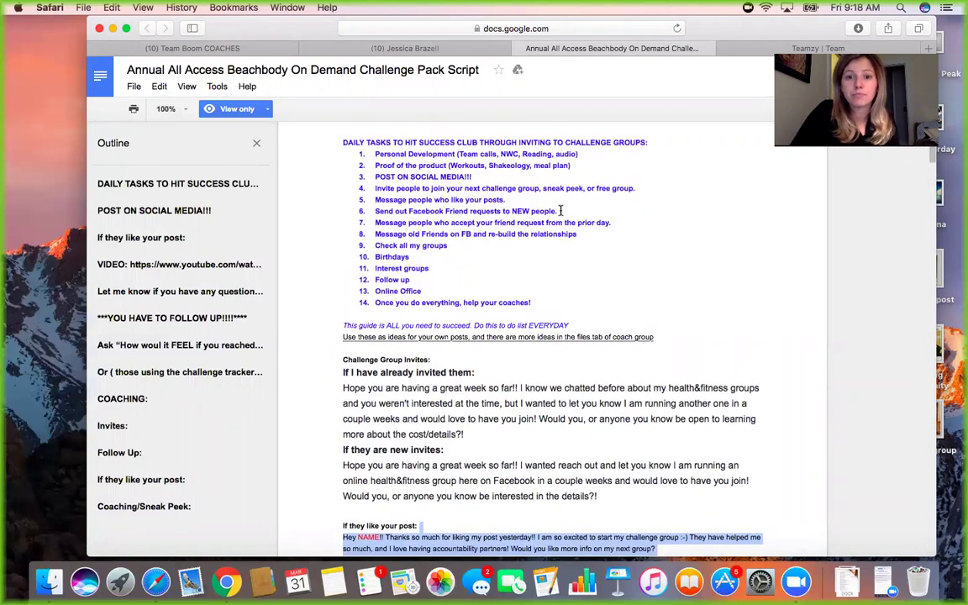
triple_click(372, 211)
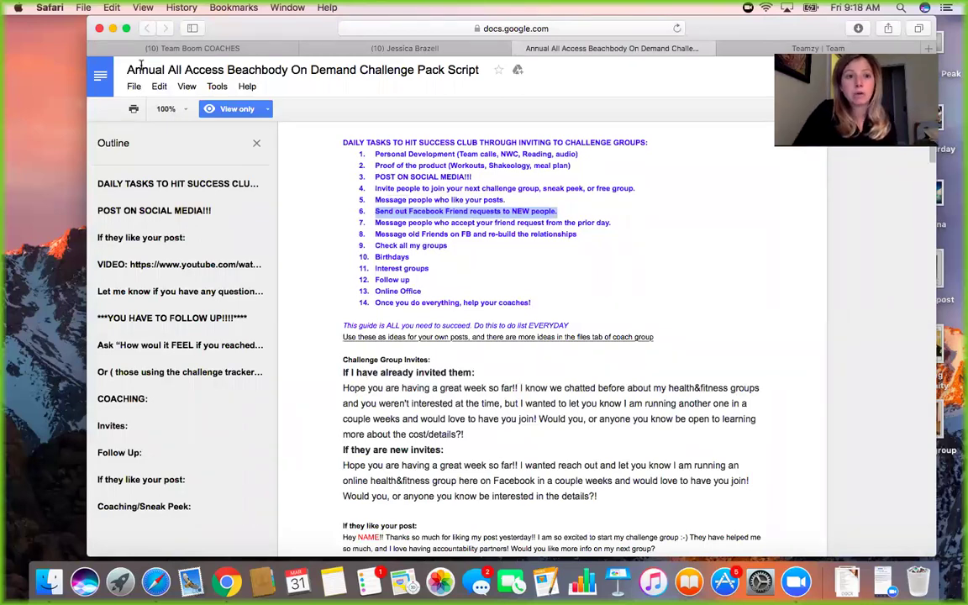
click(183, 50)
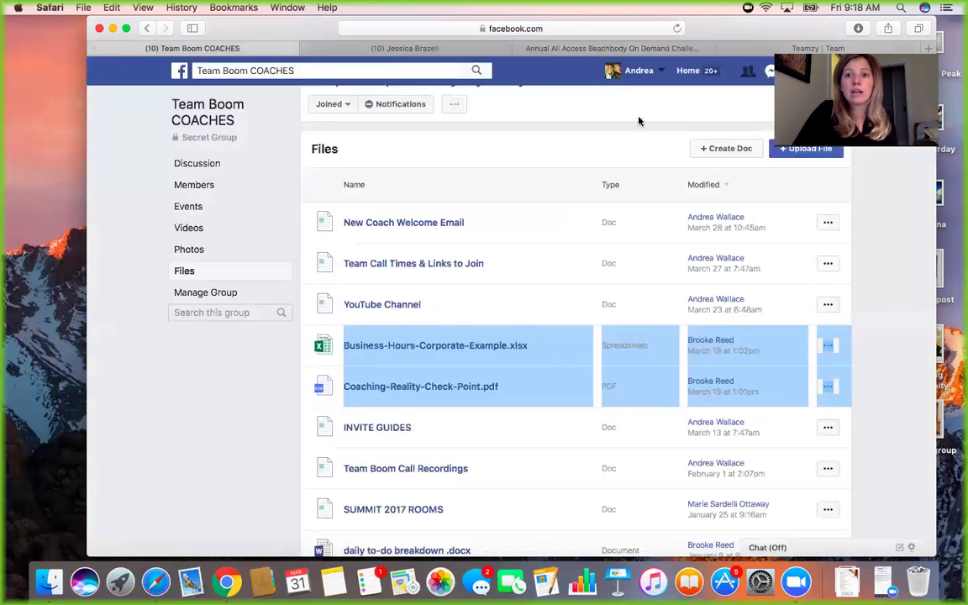
Show all friend suggestions filtered to current city Syracuse, New York
click(747, 72)
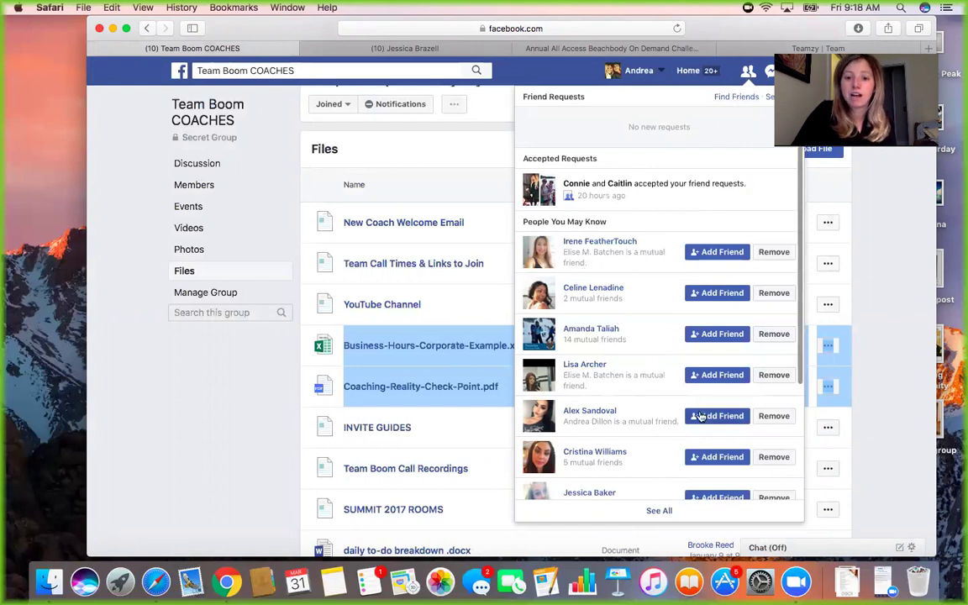
click(656, 511)
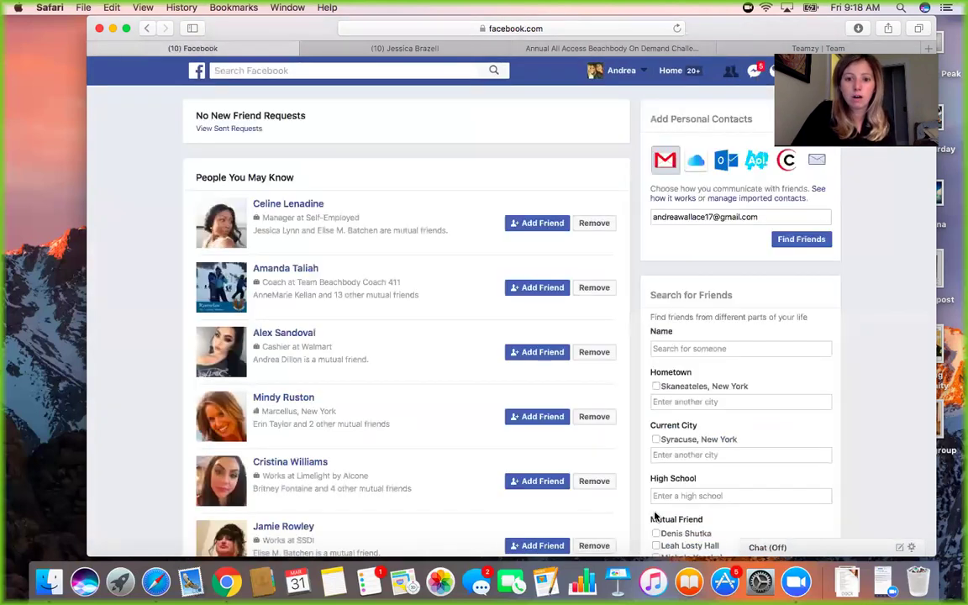
click(656, 439)
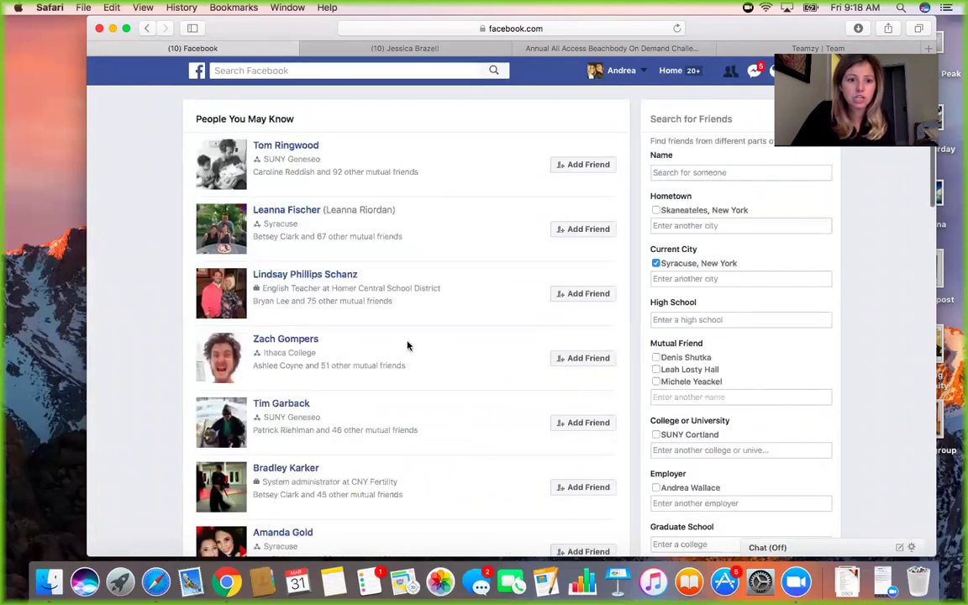
Scroll through the Syracuse, New York suggestions and bring up the Facebook search bar
drag(405, 525, 437, 480)
scroll(438, 424, down, 2)
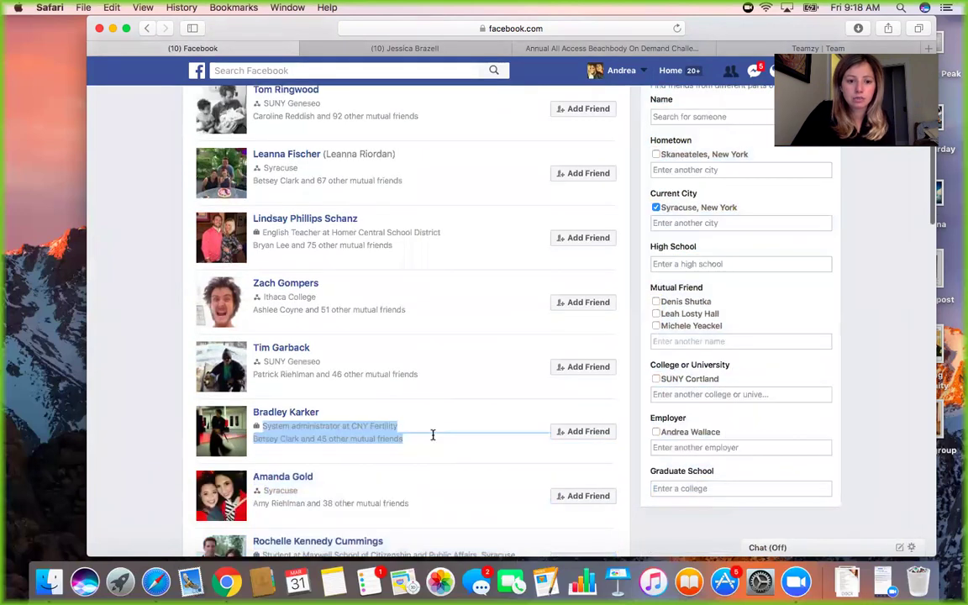
drag(432, 435, 396, 127)
scroll(455, 402, down, 4)
mouse_move(270, 340)
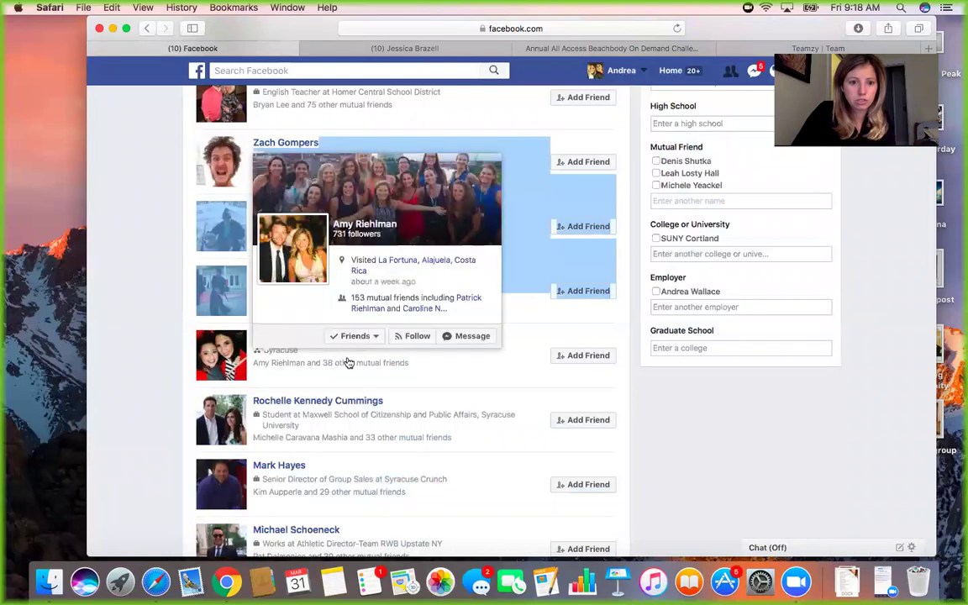
mouse_move(351, 367)
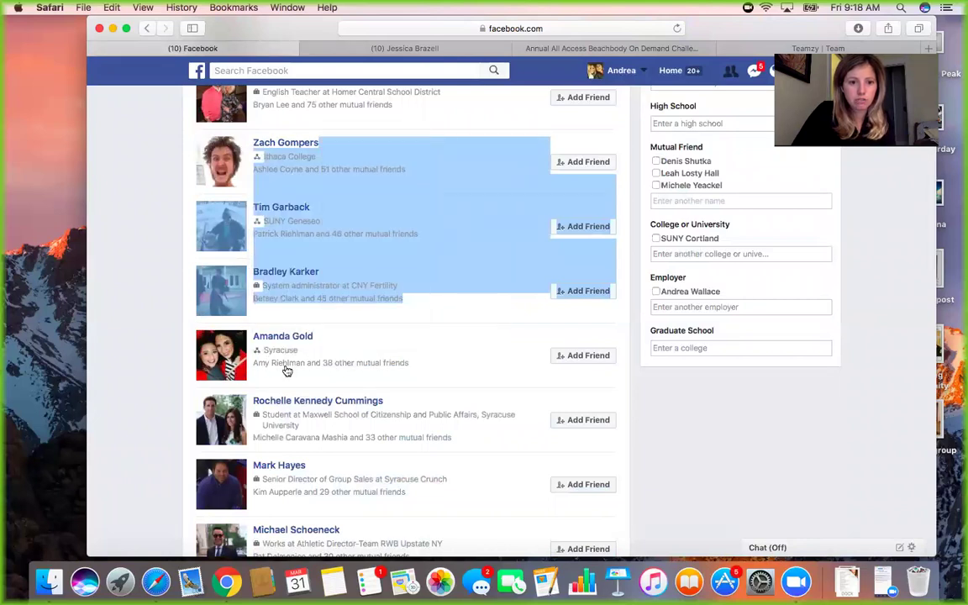
click(853, 392)
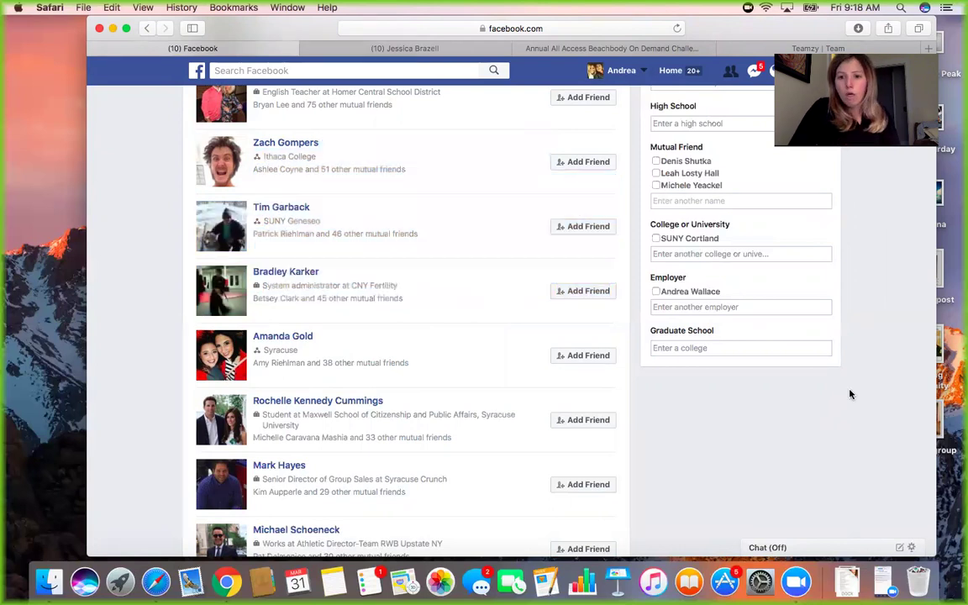
key(cmd+a)
scroll(403, 90, up, 3)
click(393, 71)
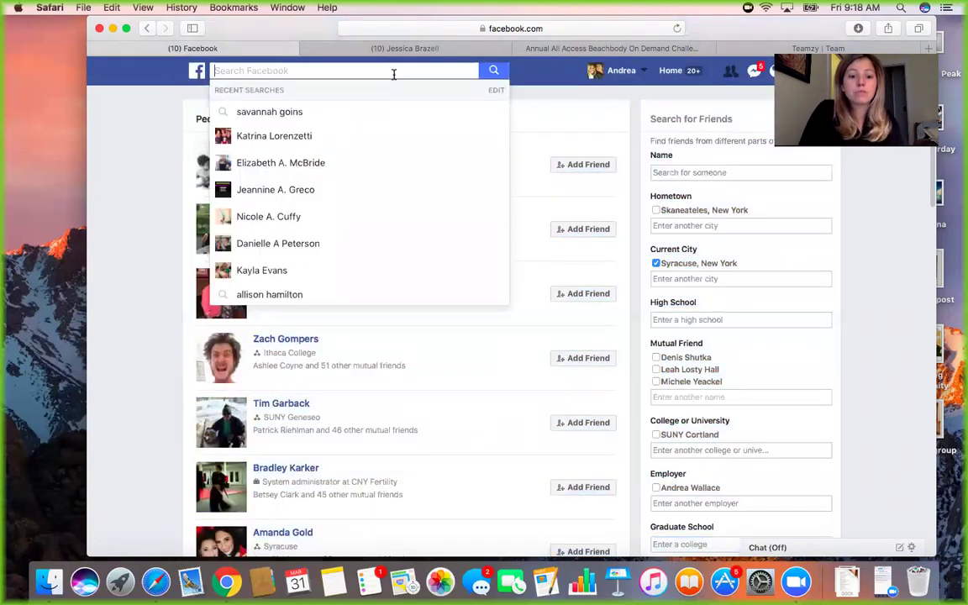
Search 'hot', open the Hot Moms Club page, and scroll to its 2.3K-reaction post
text(hot)
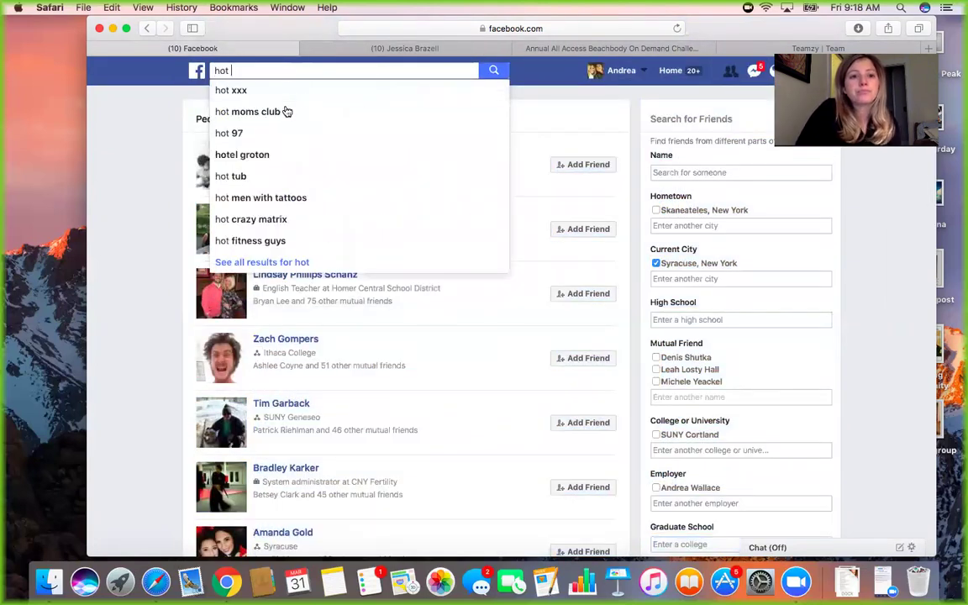
click(281, 111)
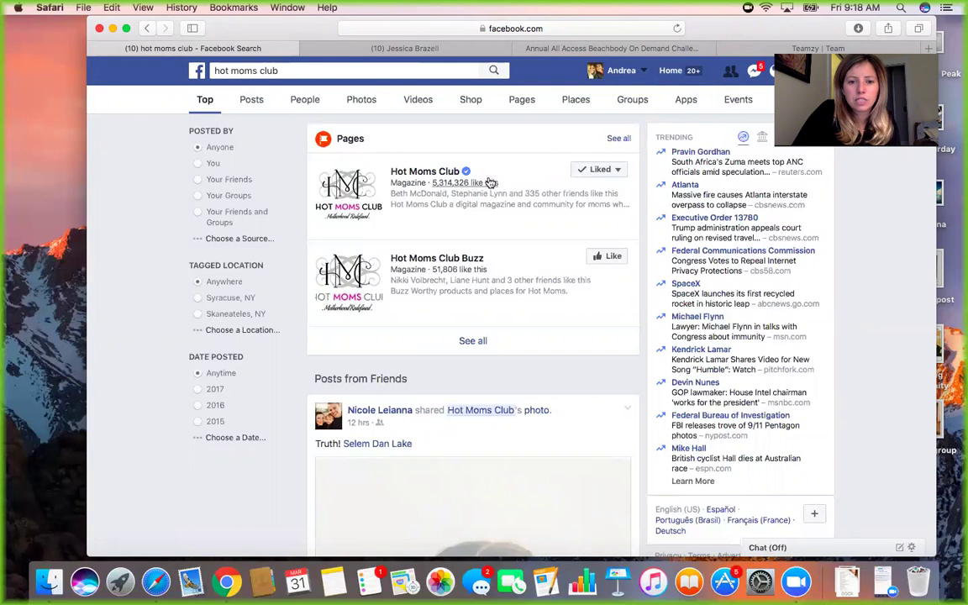
scroll(471, 181, down, 3)
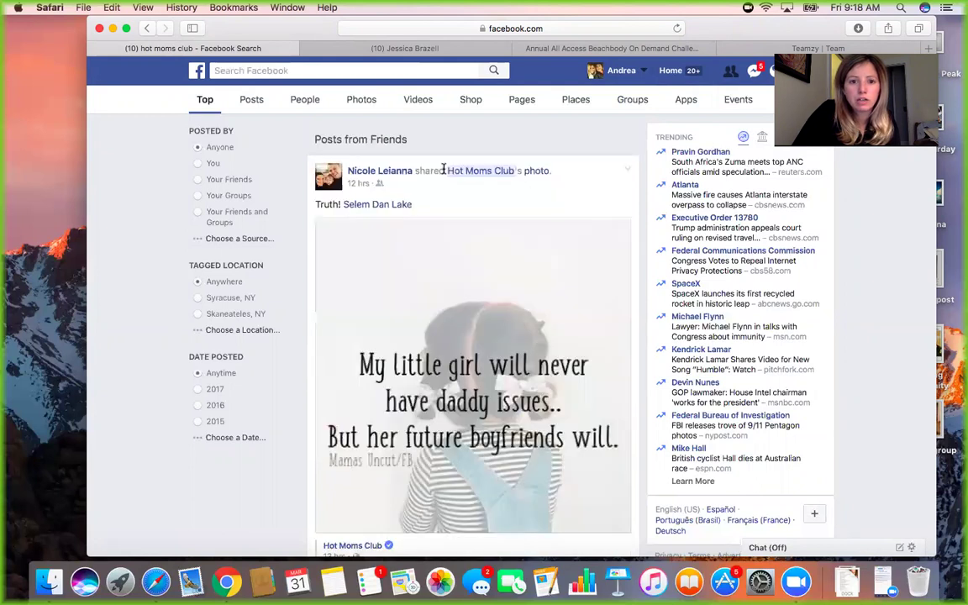
click(446, 171)
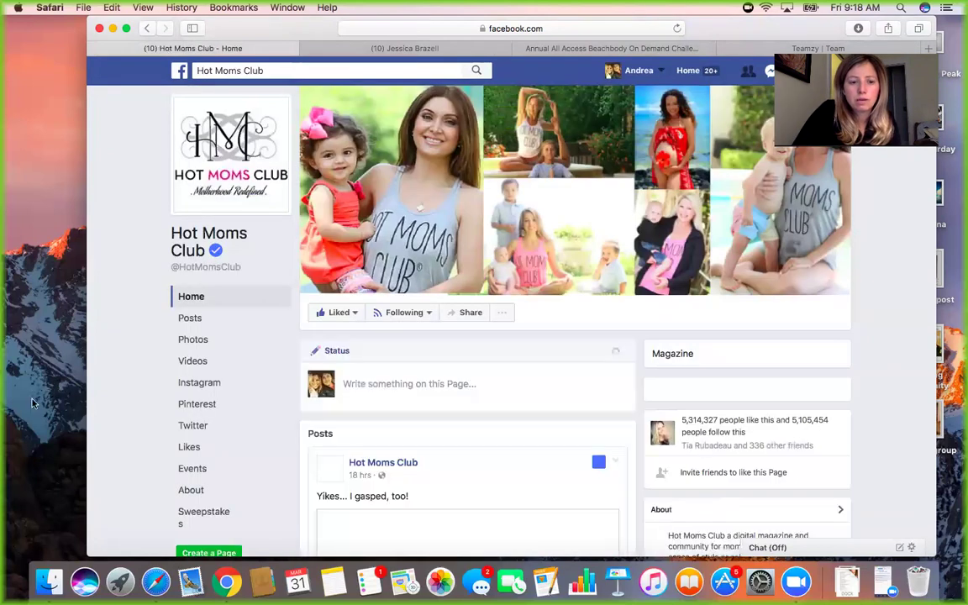
scroll(112, 329, down, 6)
drag(113, 329, 372, 386)
scroll(125, 512, down, 3)
scroll(468, 336, down, 5)
scroll(192, 363, down, 15)
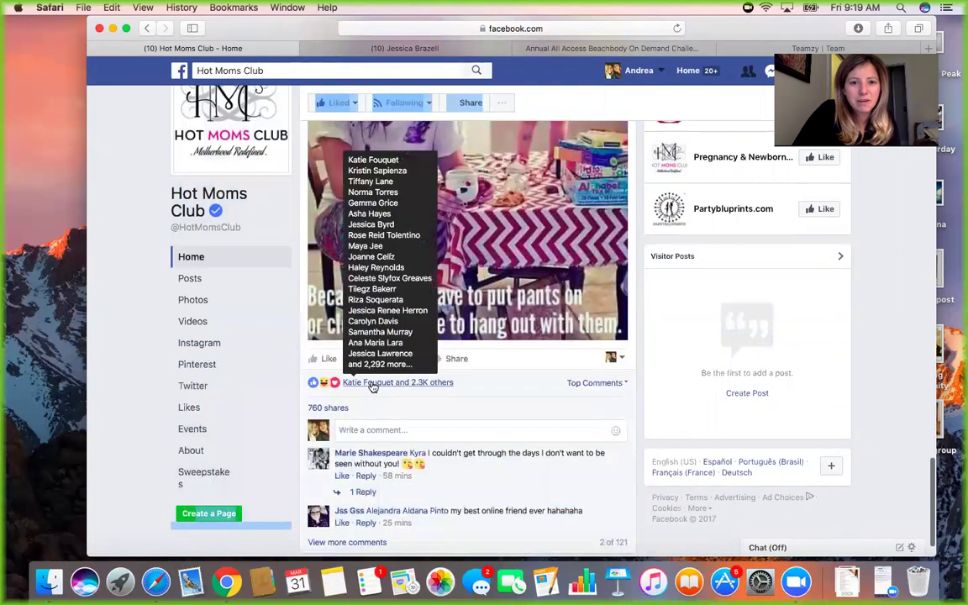
From the post's reactions list, send friend requests to three people who reacted
click(372, 384)
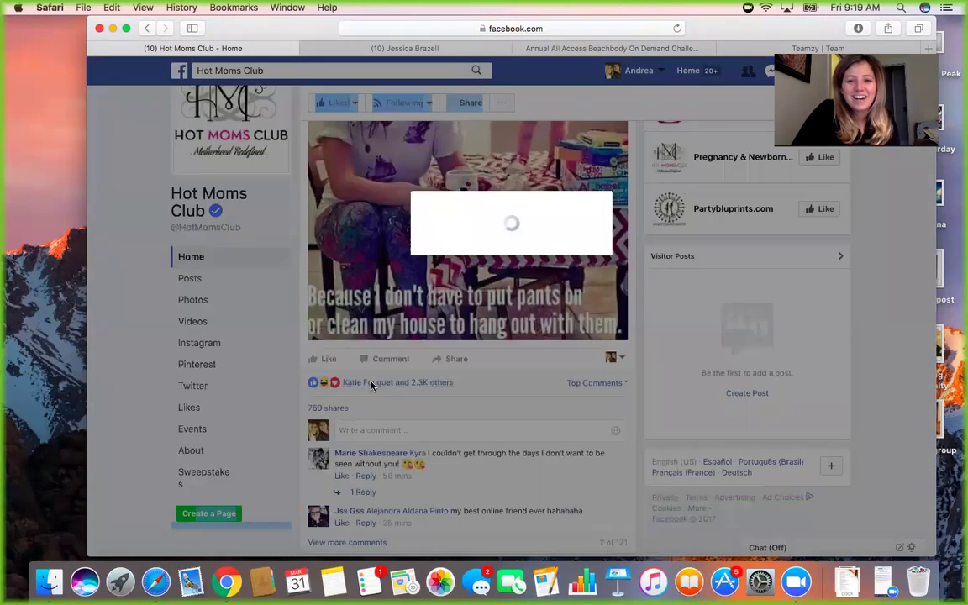
drag(525, 163, 528, 262)
click(620, 235)
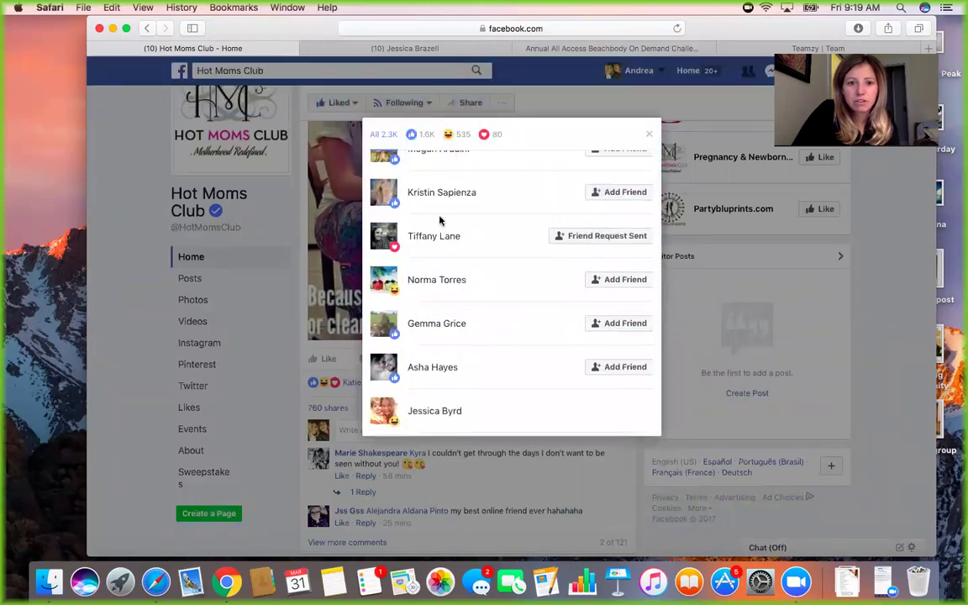
click(600, 191)
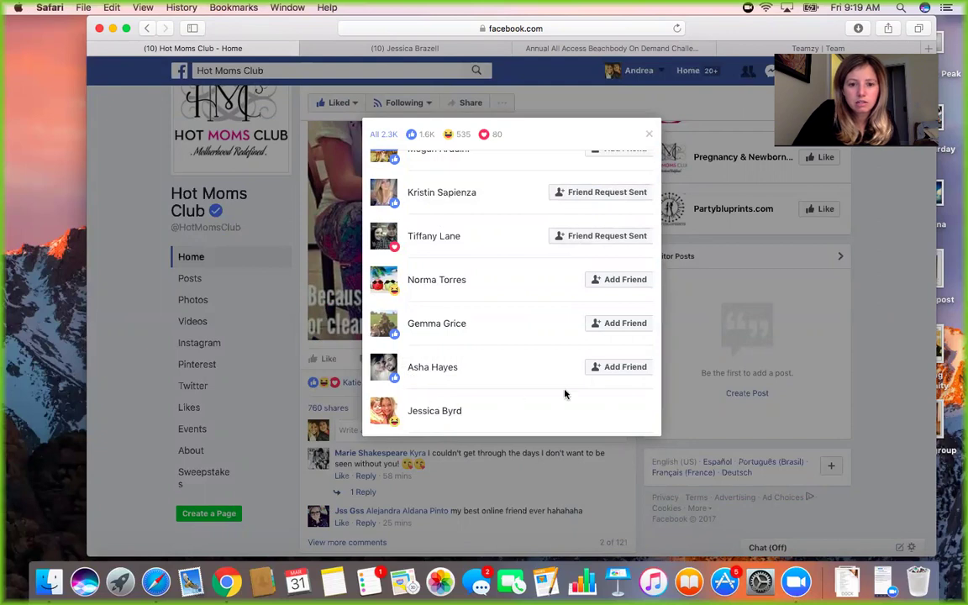
drag(566, 395, 532, 306)
click(532, 305)
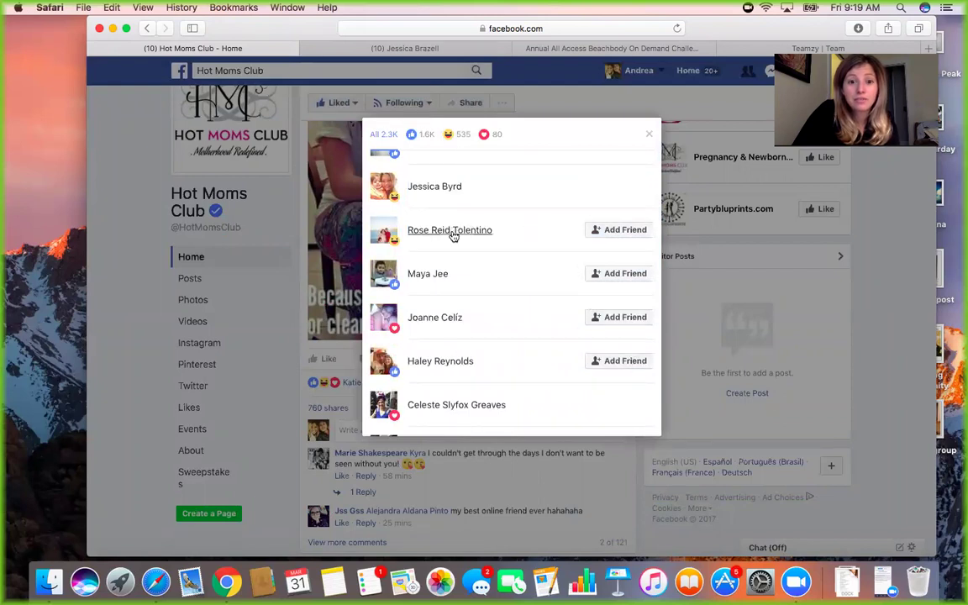
click(594, 229)
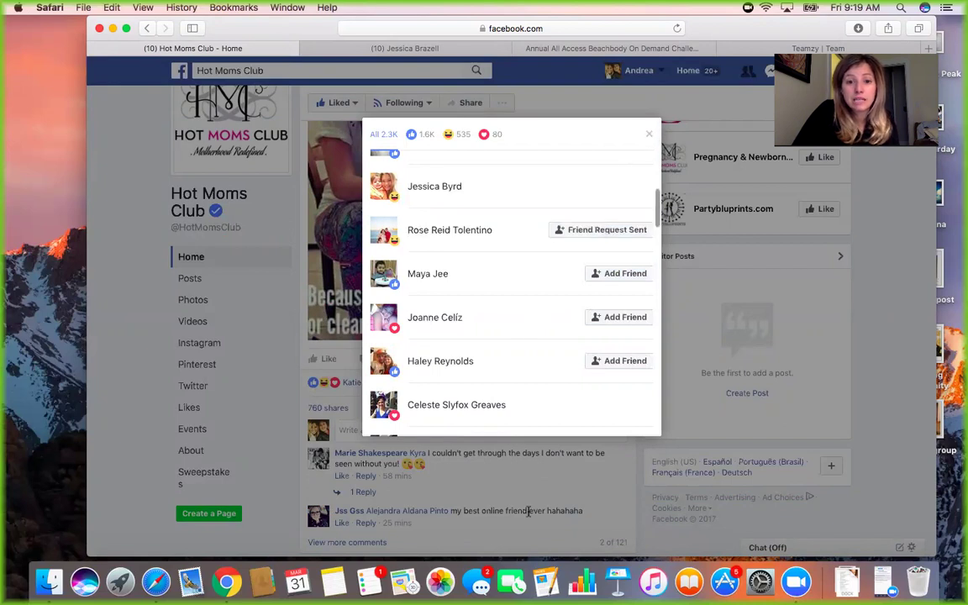
Close the reactions list and open the 'mom friends' photo at full size
scroll(566, 335, down, 5)
mouse_move(653, 139)
mouse_down()
mouse_move(567, 335)
mouse_move(566, 360)
mouse_move(553, 143)
mouse_move(651, 136)
mouse_up()
scroll(562, 287, down, 5)
click(651, 136)
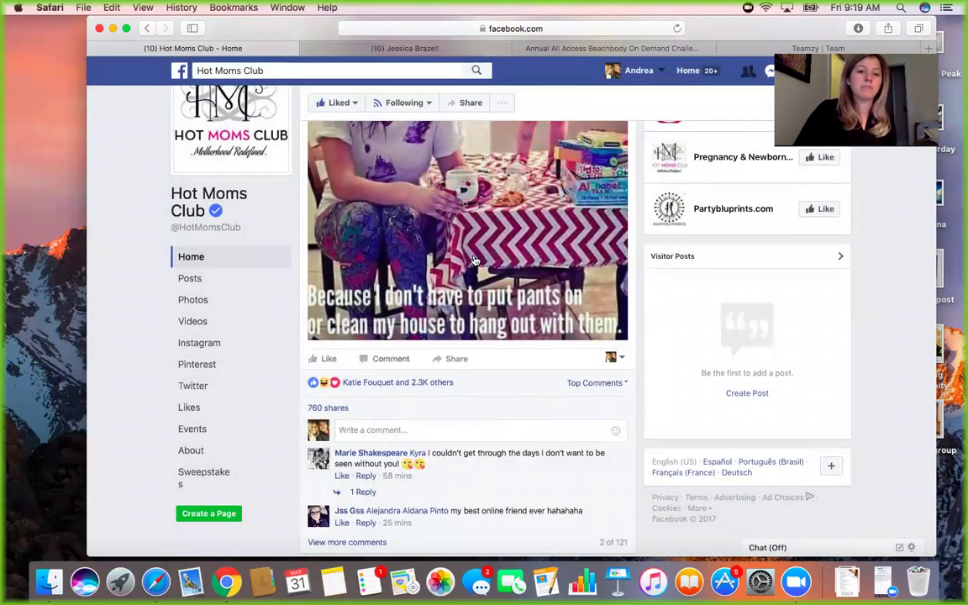
click(429, 235)
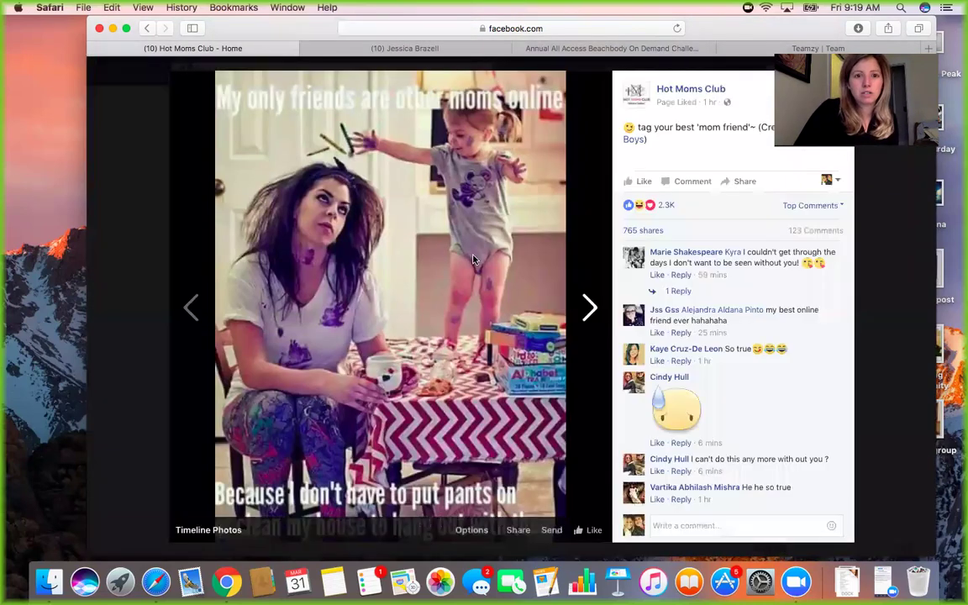
Download the photo and save it in Preview as 'MomsLife' on the iCloud Desktop
click(471, 529)
click(478, 469)
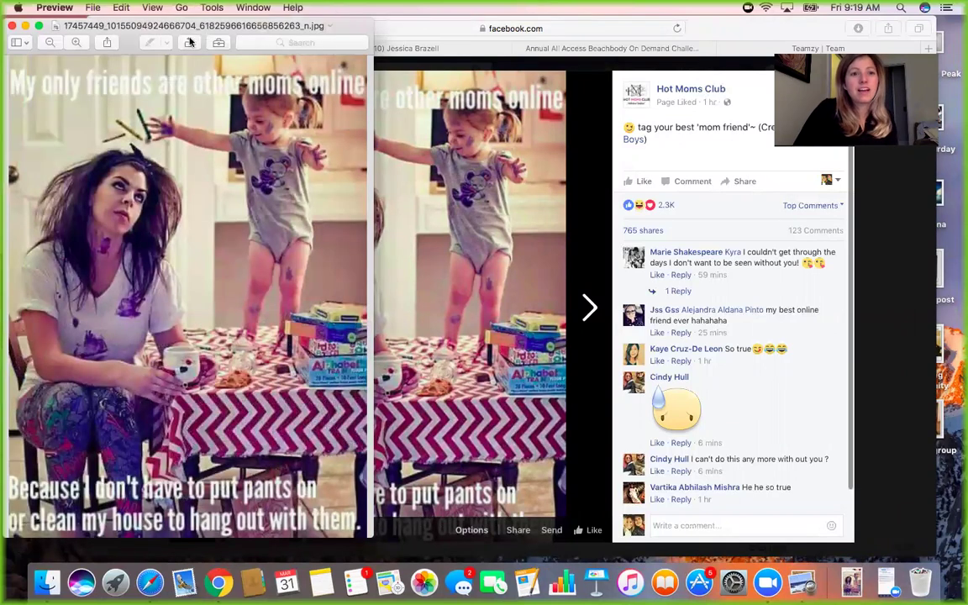
drag(73, 28, 80, 90)
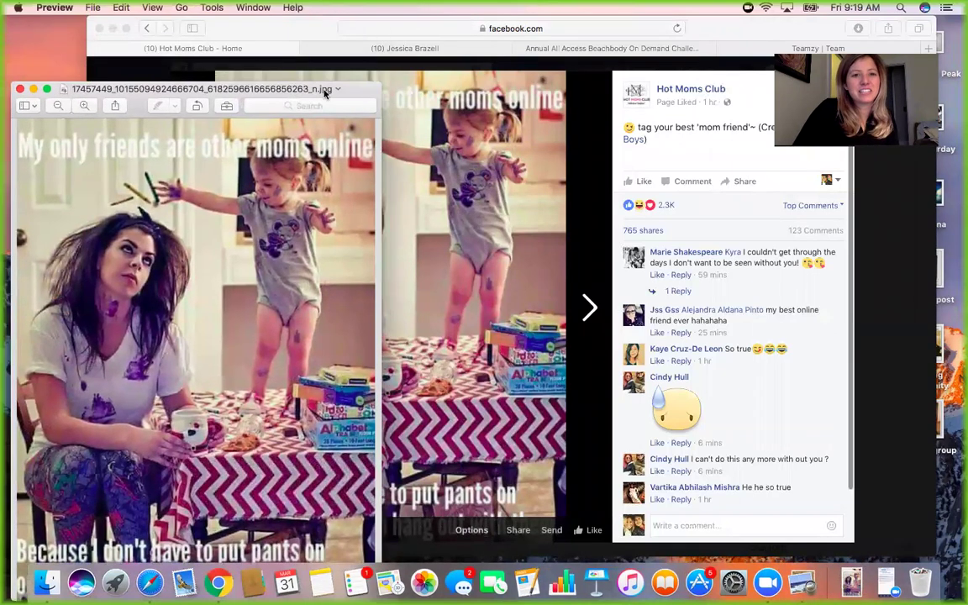
click(339, 93)
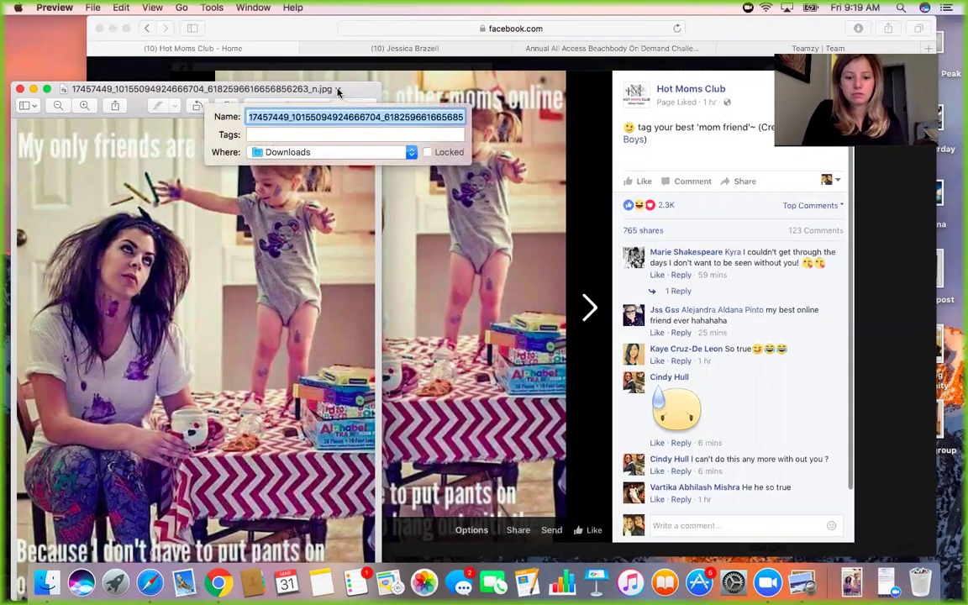
text(MomsLife)
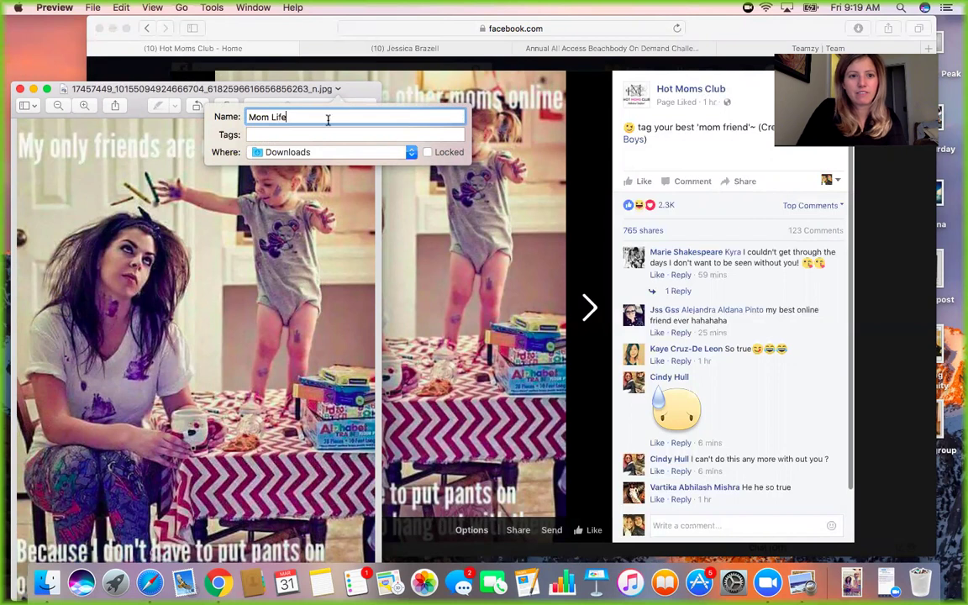
click(277, 152)
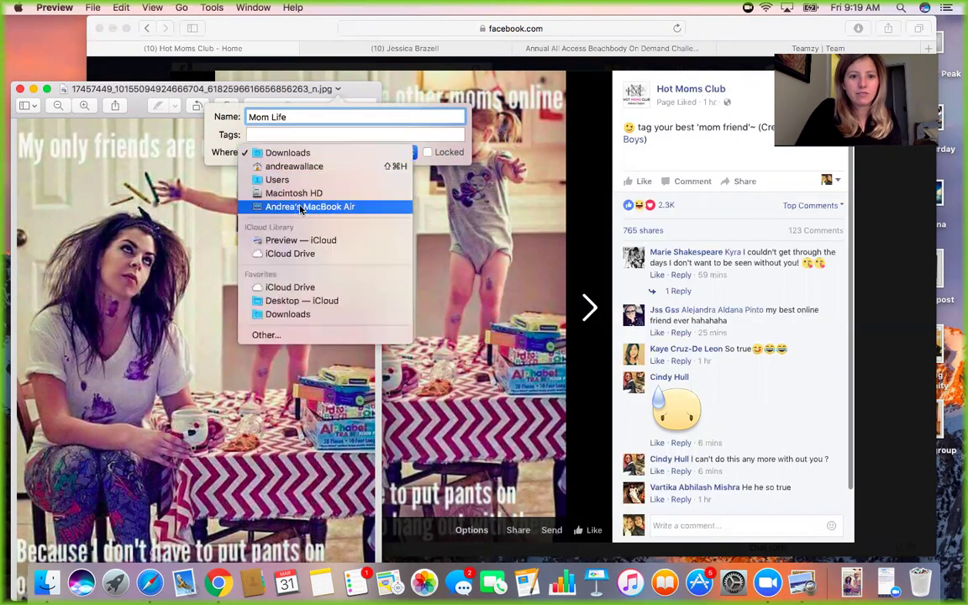
click(301, 299)
click(99, 241)
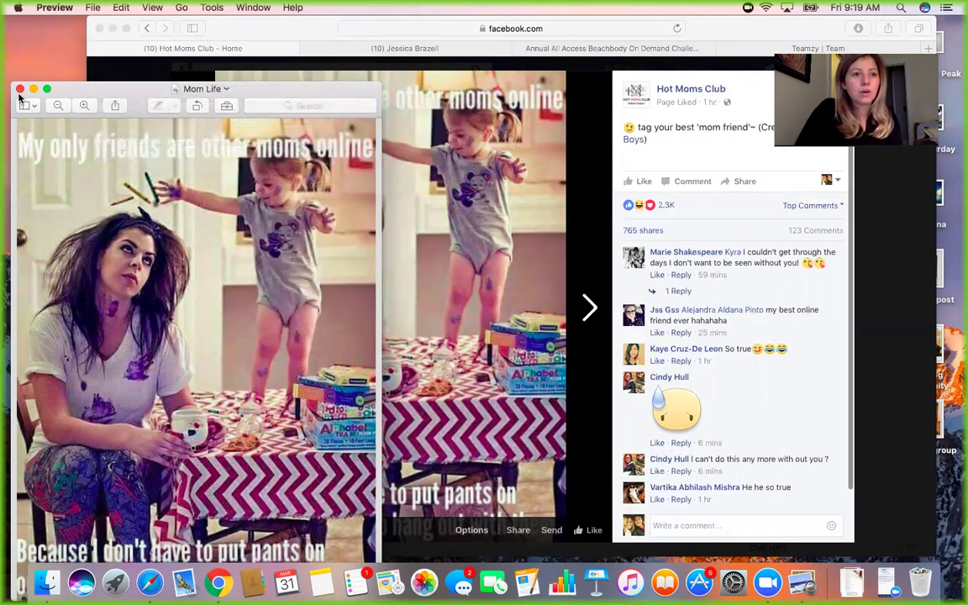
Close Preview, glance at the photo's reactions, and return to the challenge pack script
click(19, 89)
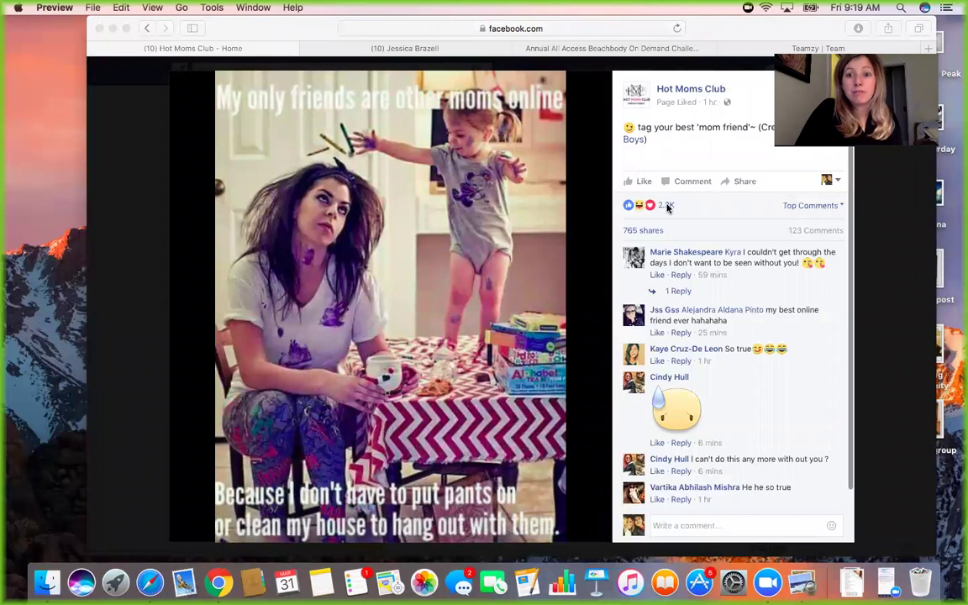
click(665, 207)
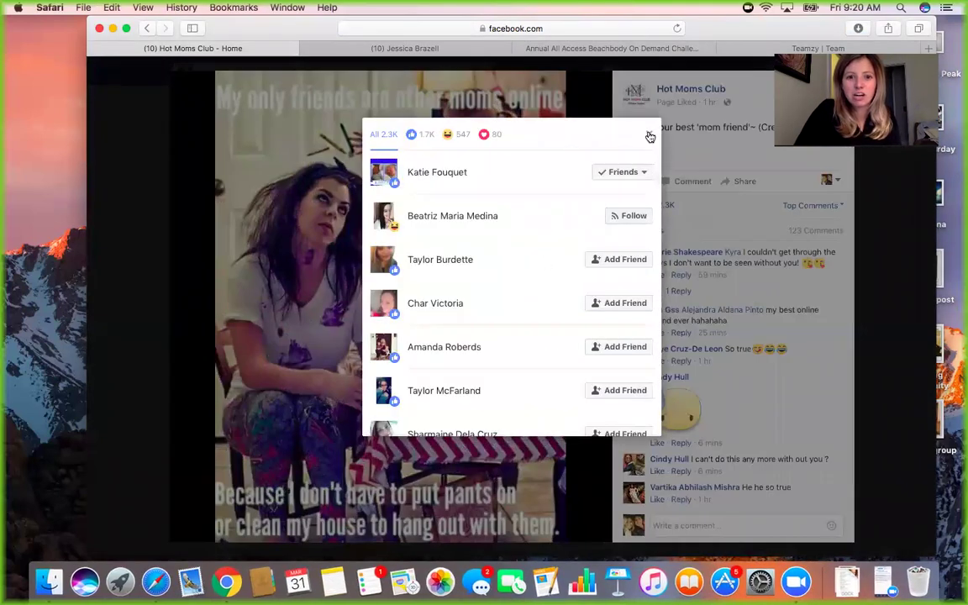
click(649, 135)
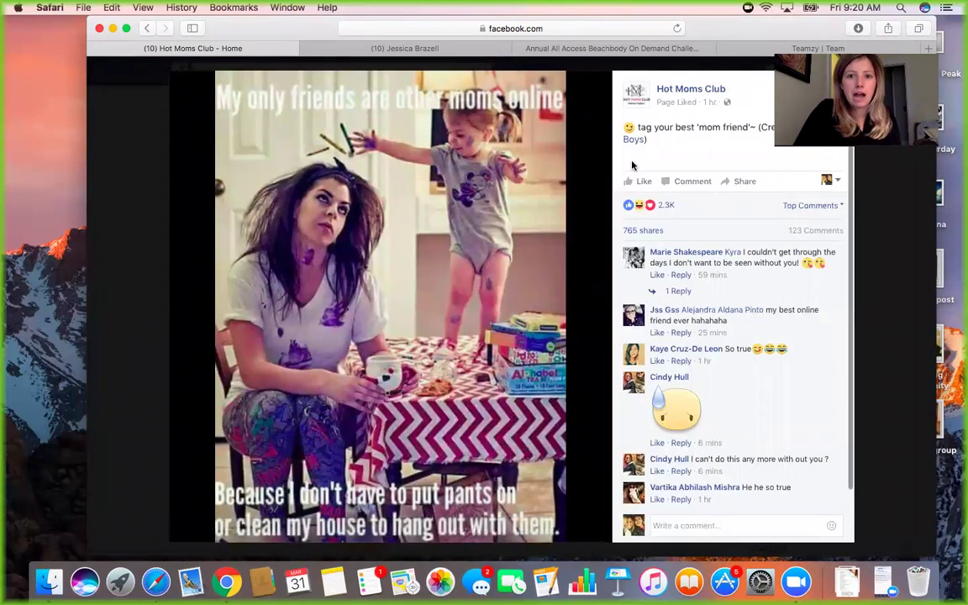
click(393, 48)
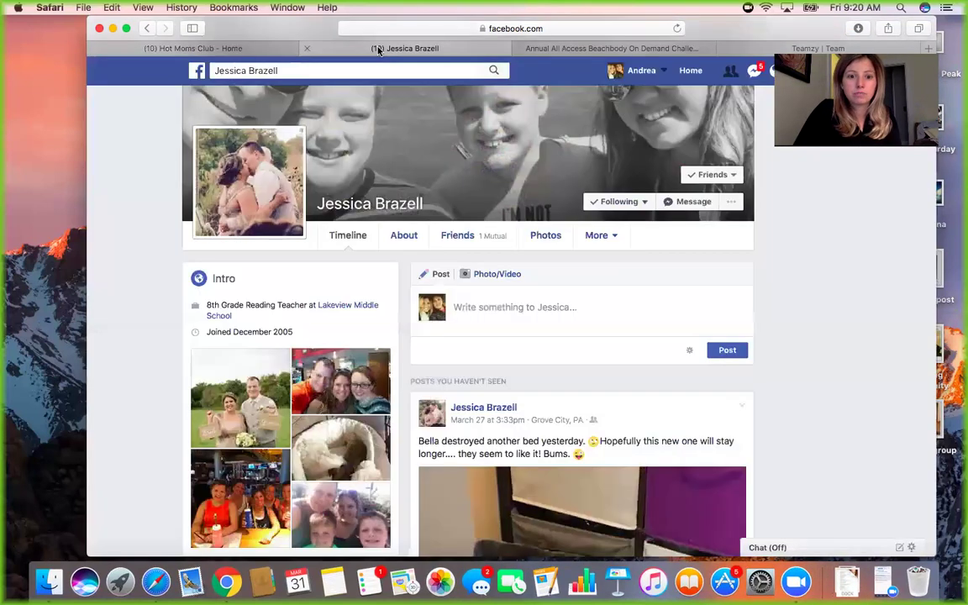
click(599, 49)
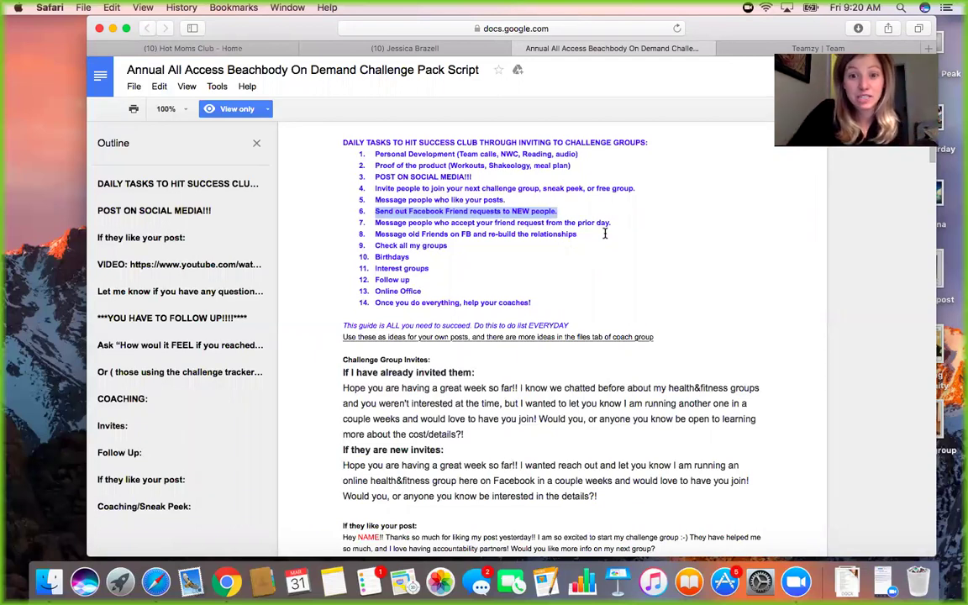
Highlight tasks 6 and 7 on friend requests and messaging new friends, then return to the profile
click(609, 222)
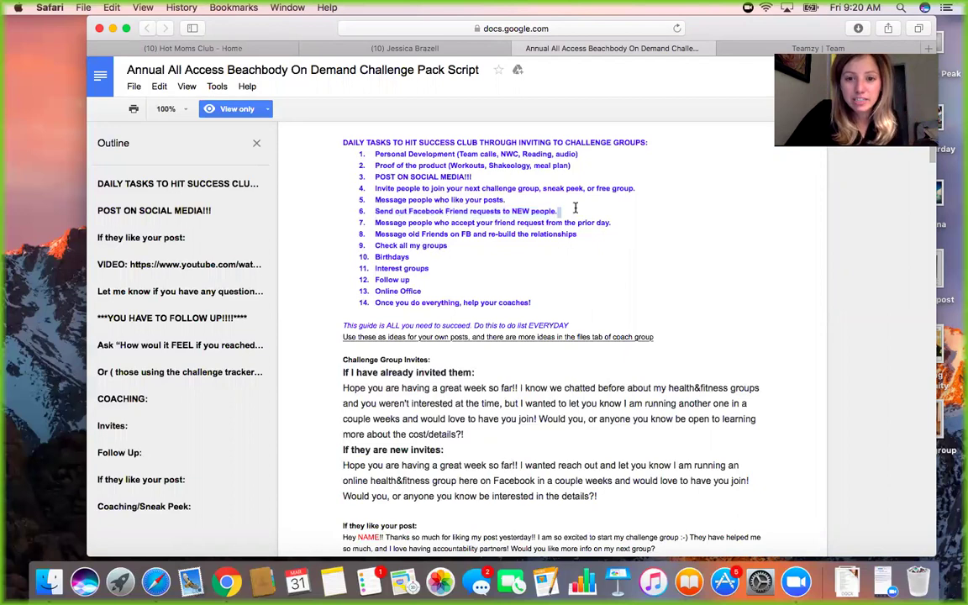
triple_click(576, 207)
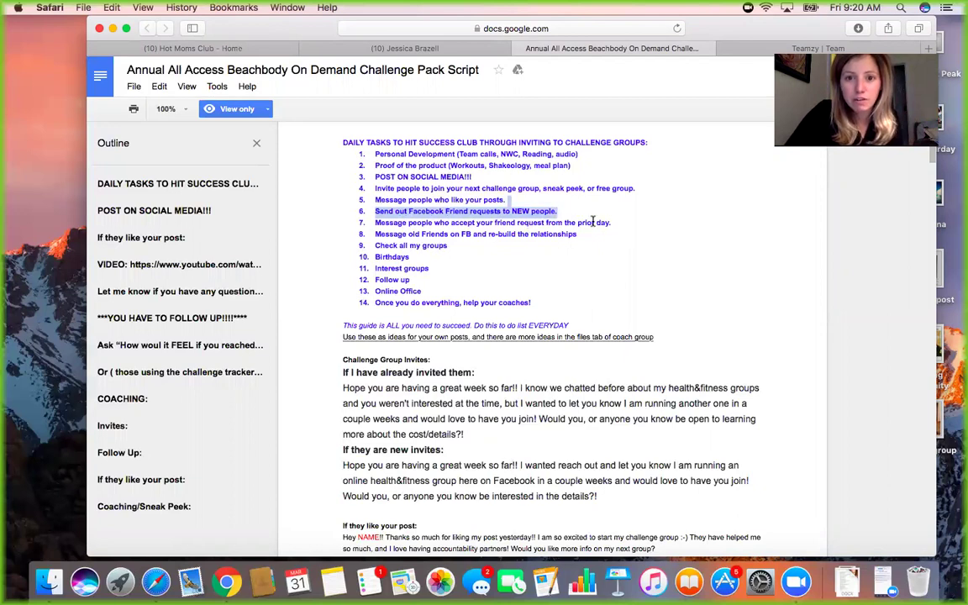
triple_click(610, 221)
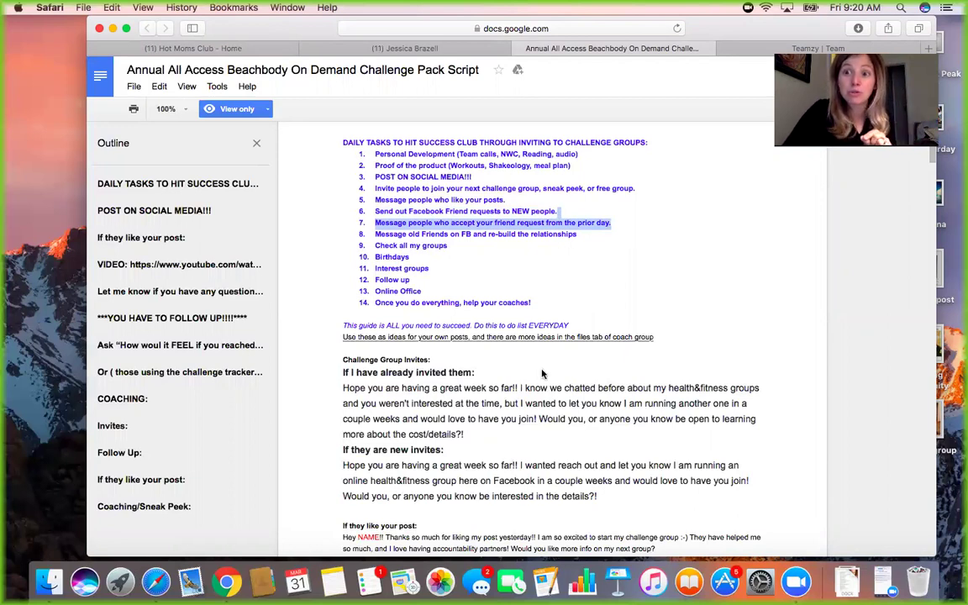
click(464, 50)
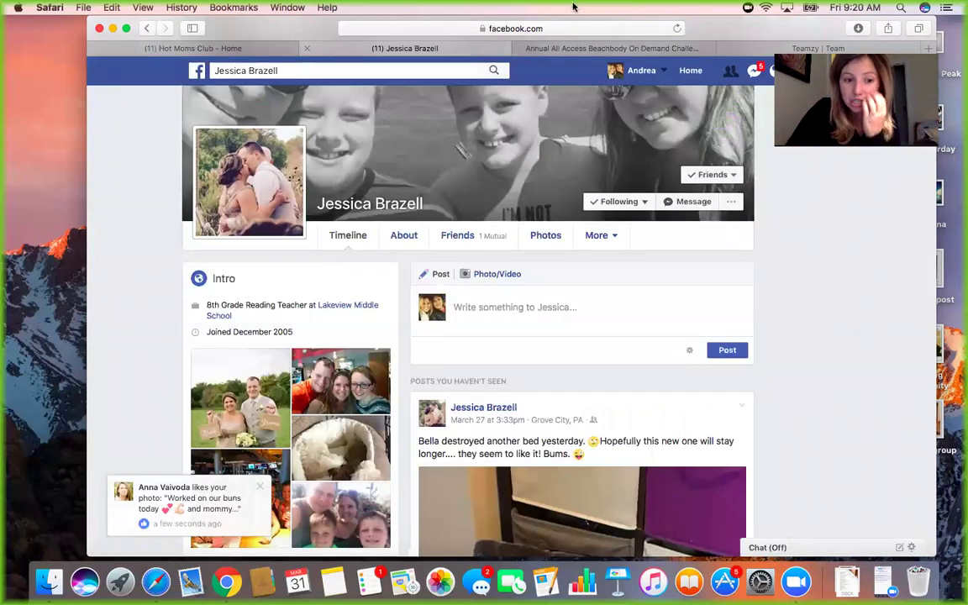
Filter your Friends list to Recently Added and open a new friend's profile
click(638, 70)
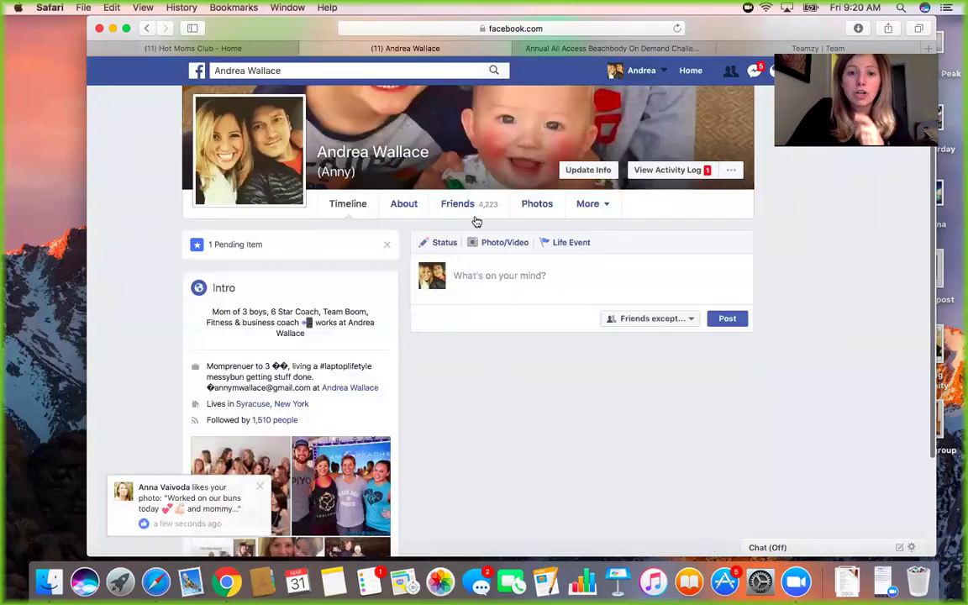
click(486, 205)
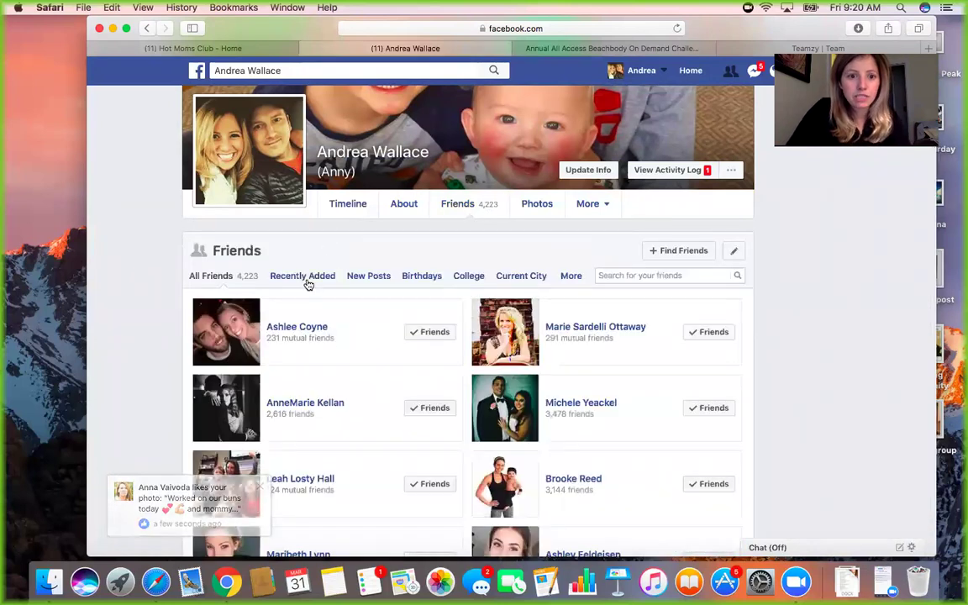
click(306, 281)
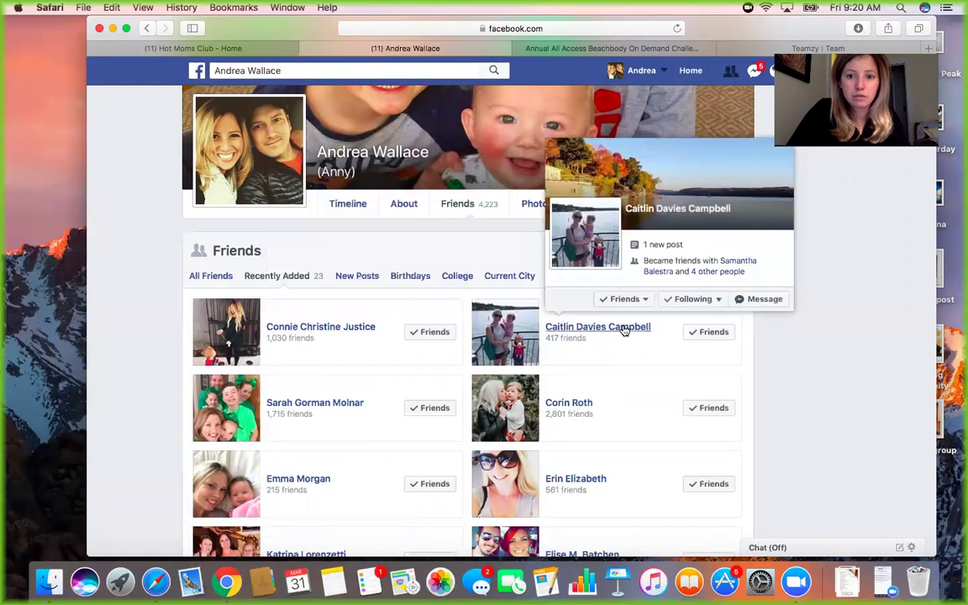
drag(601, 421, 660, 215)
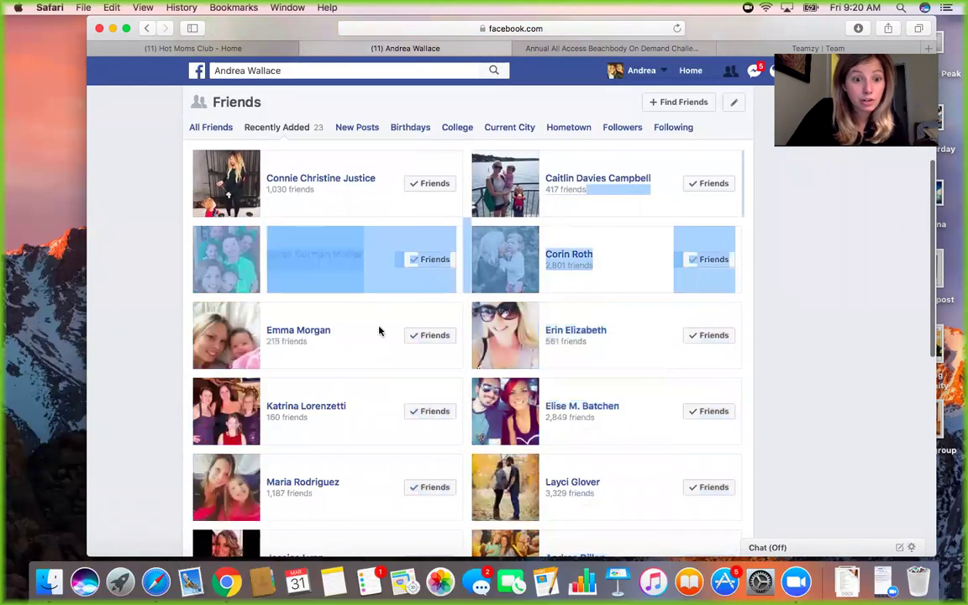
click(352, 281)
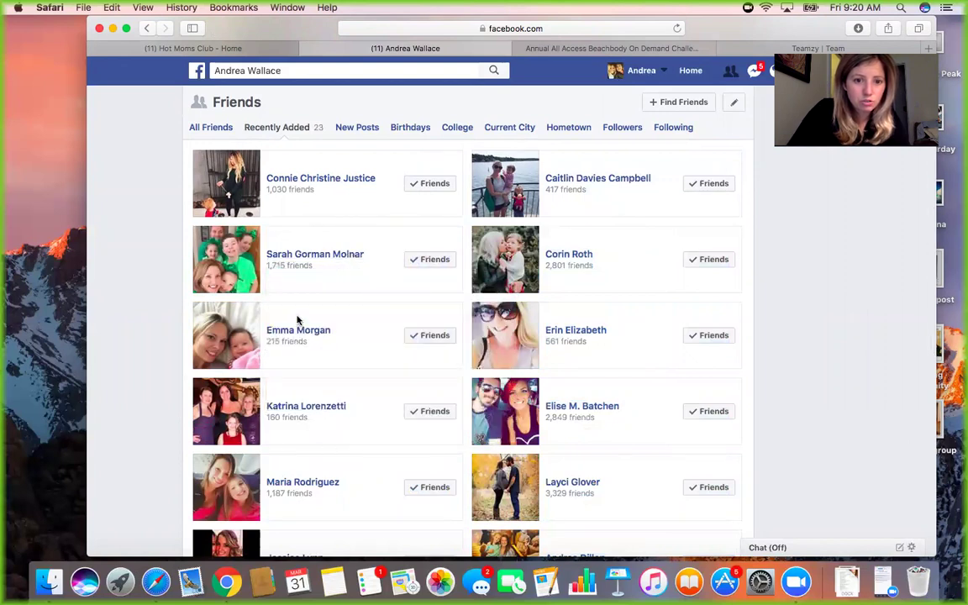
mouse_move(296, 334)
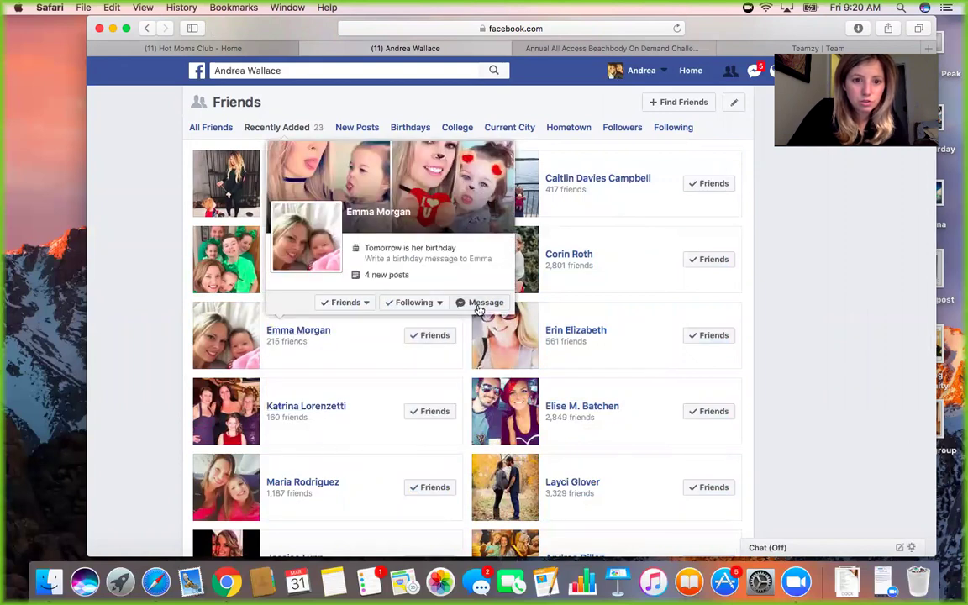
click(282, 330)
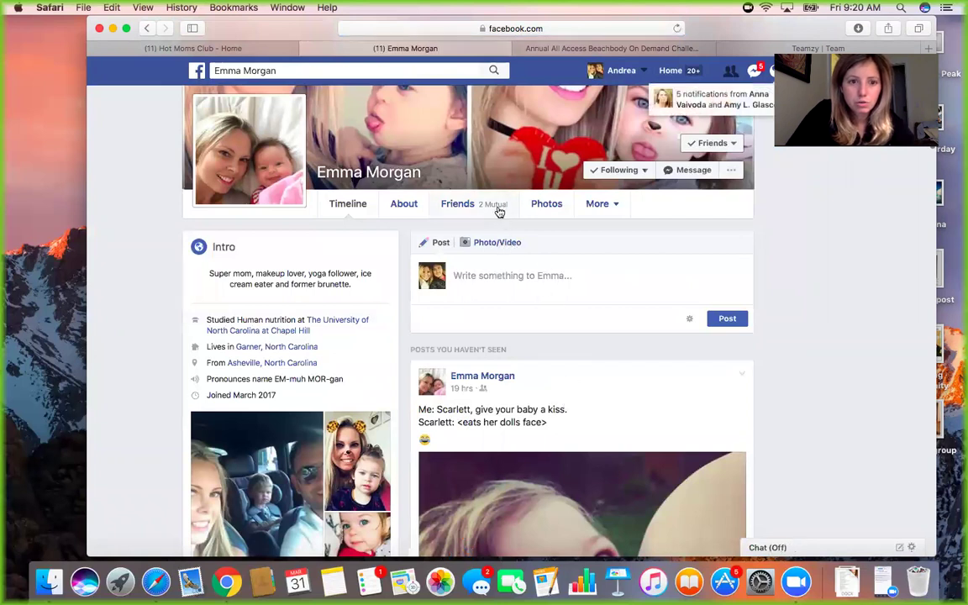
Check the new friend's Friends tab, go back to her timeline, and like a recent post
click(500, 210)
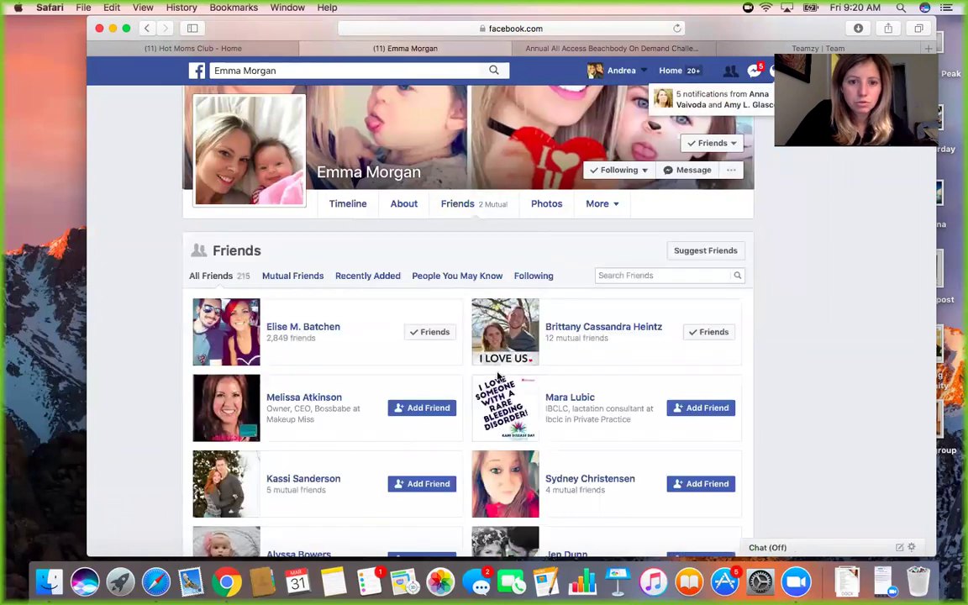
click(146, 29)
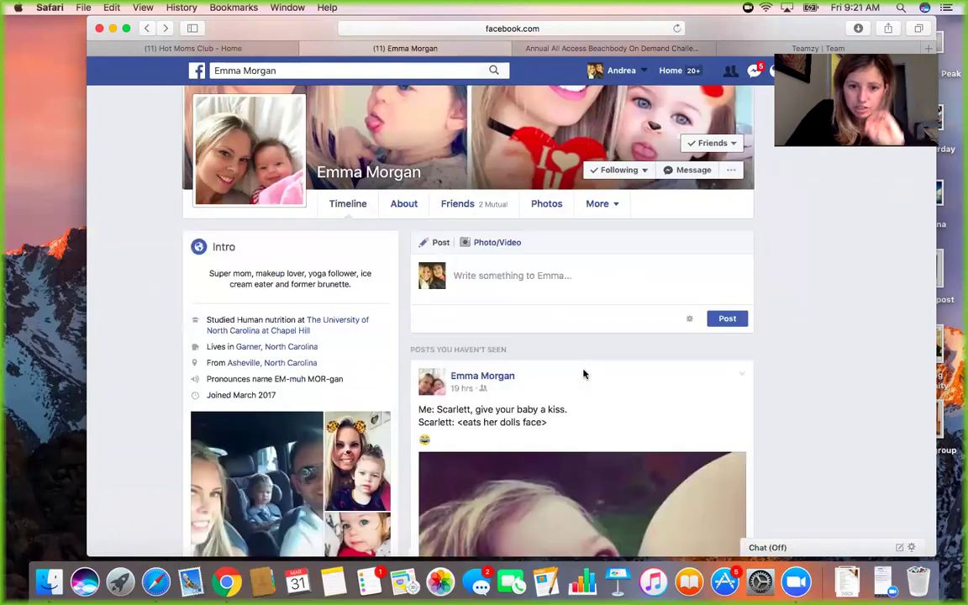
scroll(546, 336, down, 10)
drag(584, 374, 469, 272)
click(433, 235)
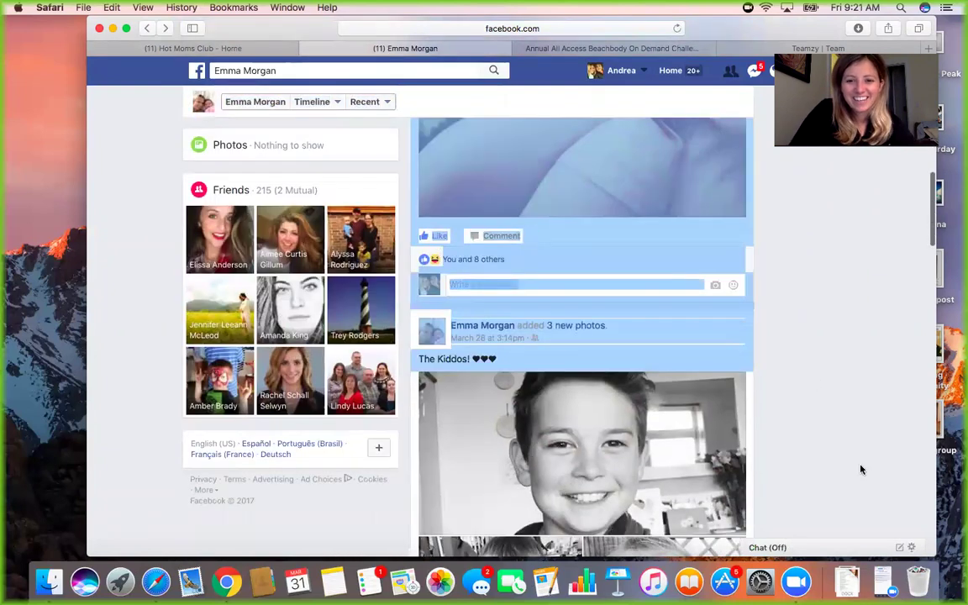
Like a second timeline post and scroll back to the top of her profile
click(773, 417)
scroll(840, 389, down, 15)
drag(774, 417, 383, 384)
click(438, 367)
scroll(848, 437, down, 10)
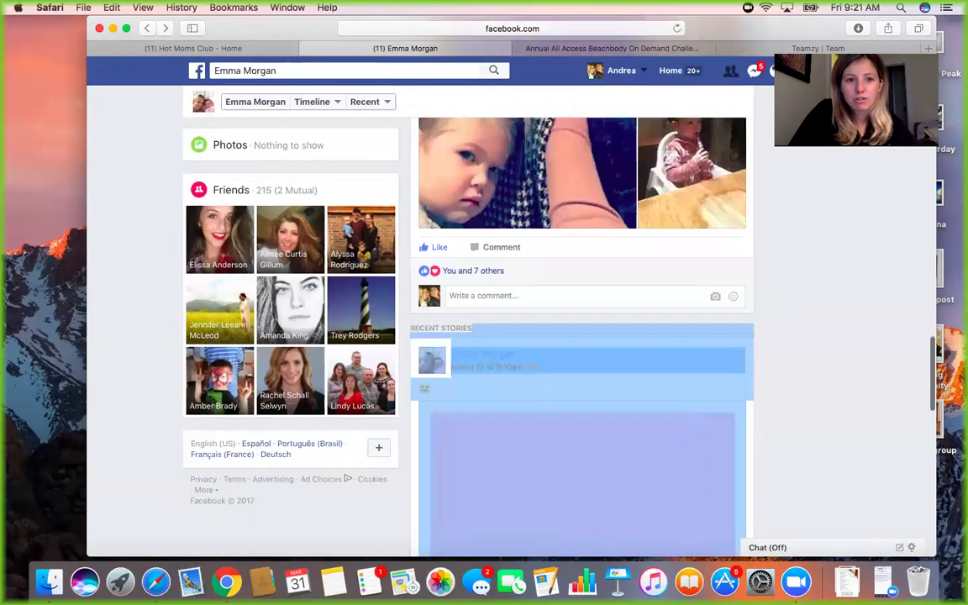
scroll(834, 423, down, 5)
scroll(816, 451, up, 10)
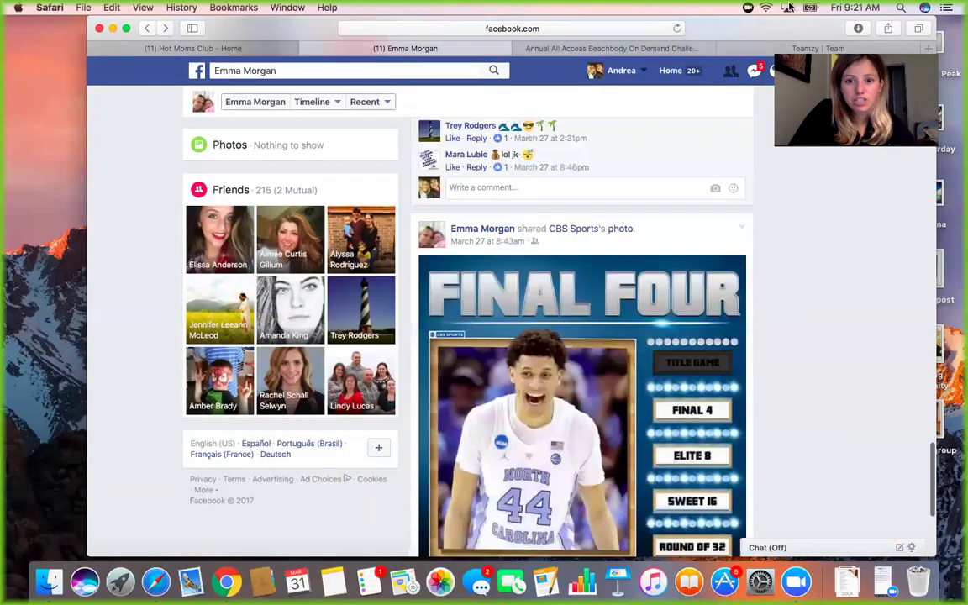
scroll(754, 388, up, 15)
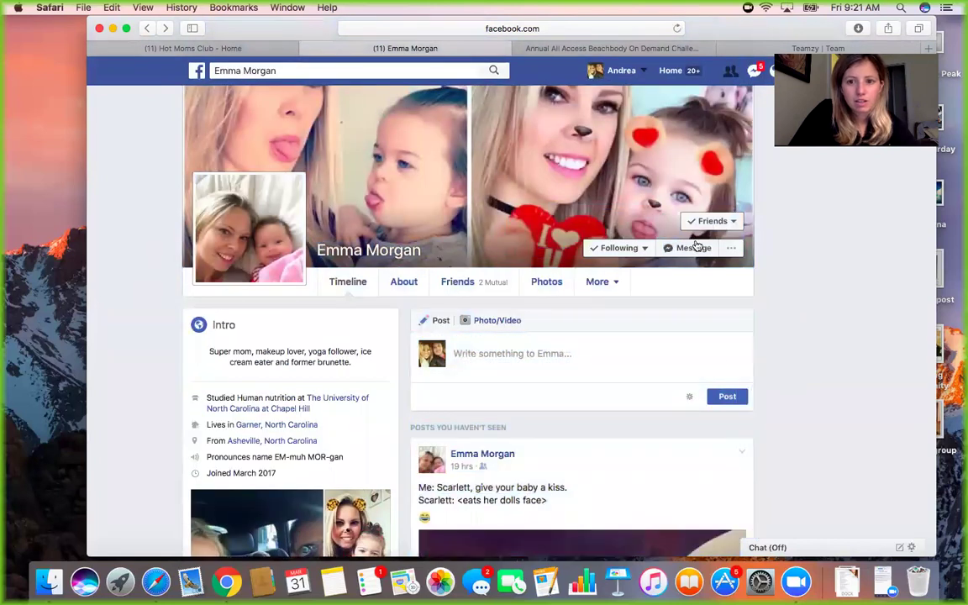
Message the new friend thanks for the add, noting common interests and wishing her a great Friday
click(691, 247)
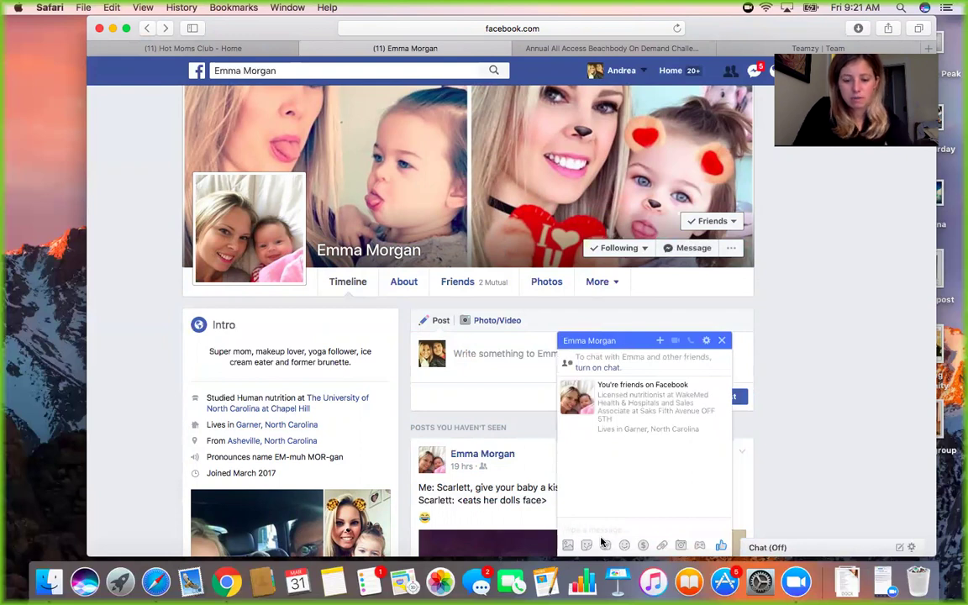
text(Hey Emm)
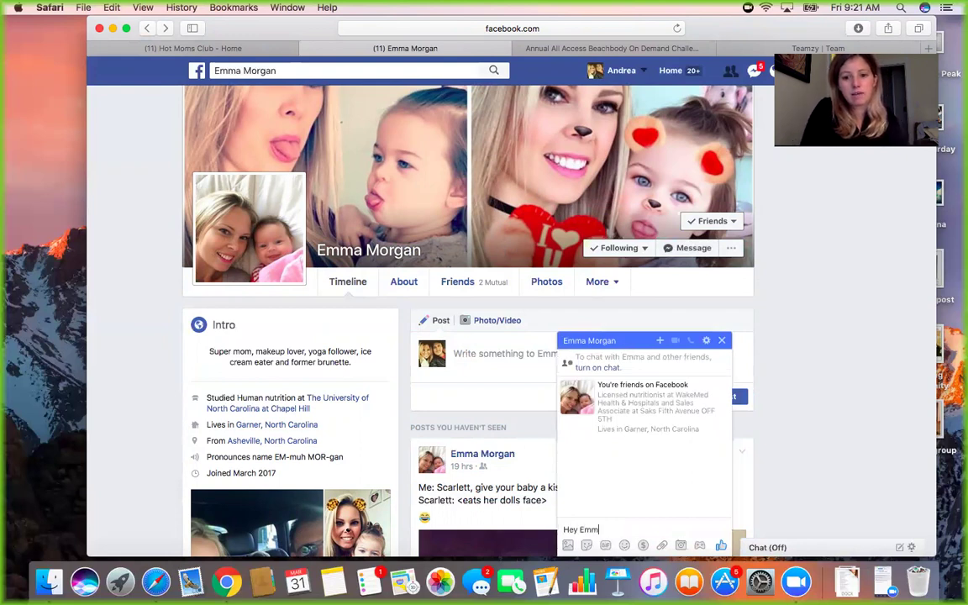
text(a! Thanks so much for the add)
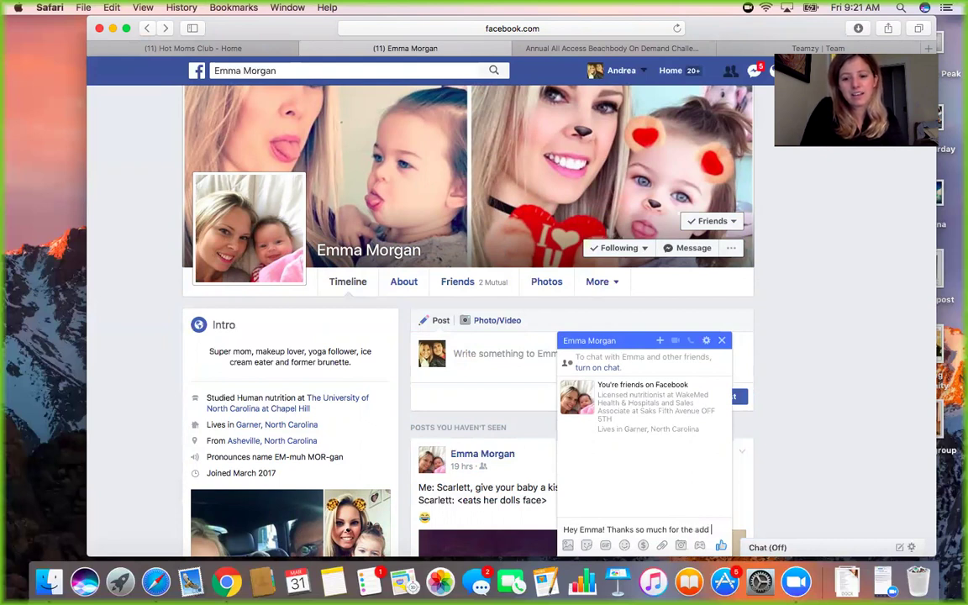
text( 🙂 looks li)
text(ke we )
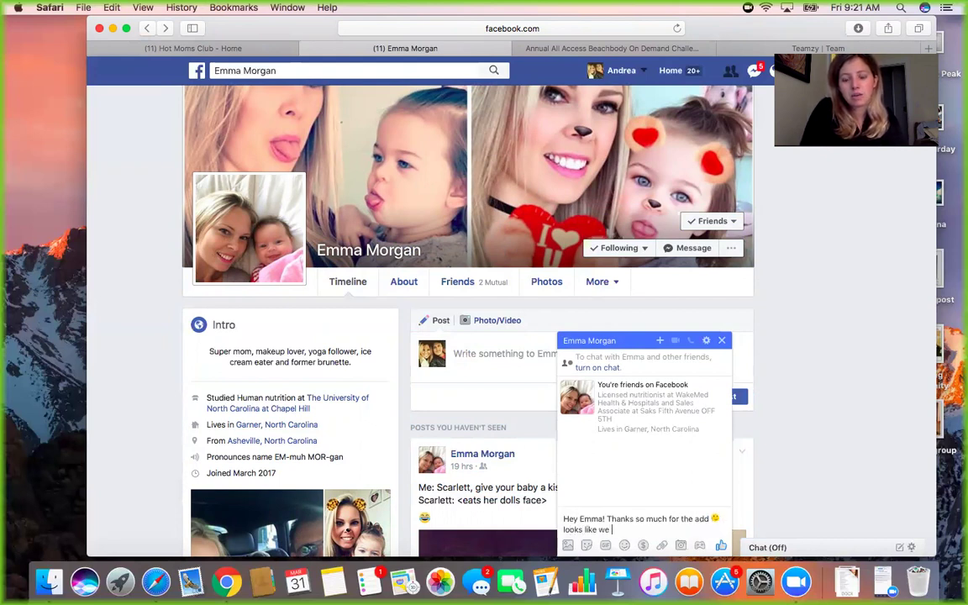
text(have a lot in common)
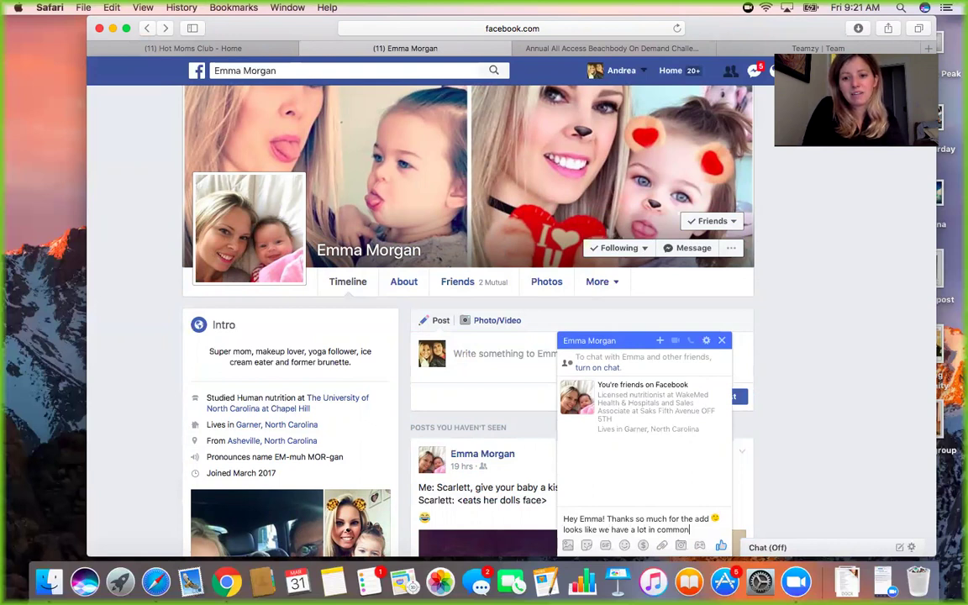
text(! Hope you ha)
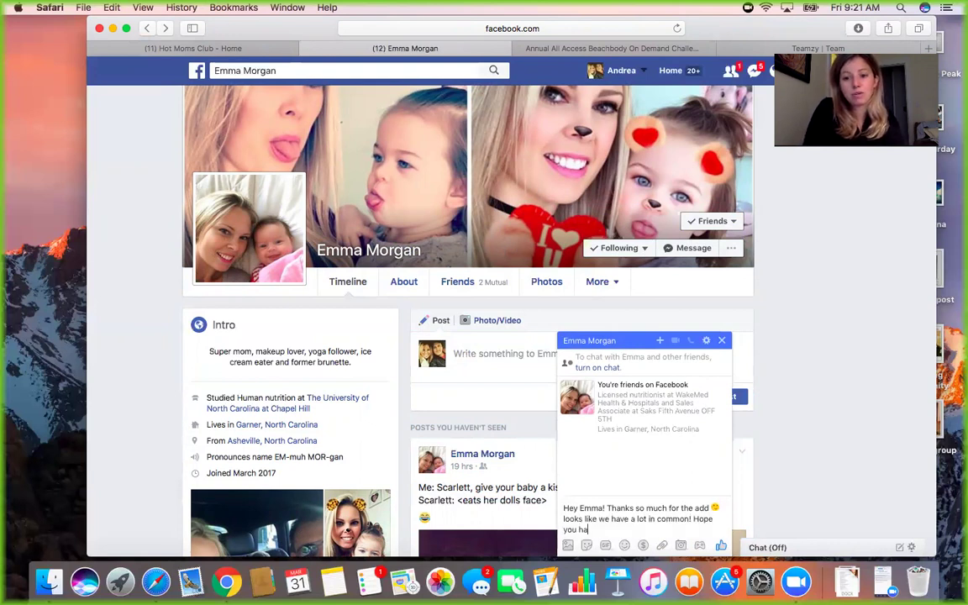
text(ve a great Friday!)
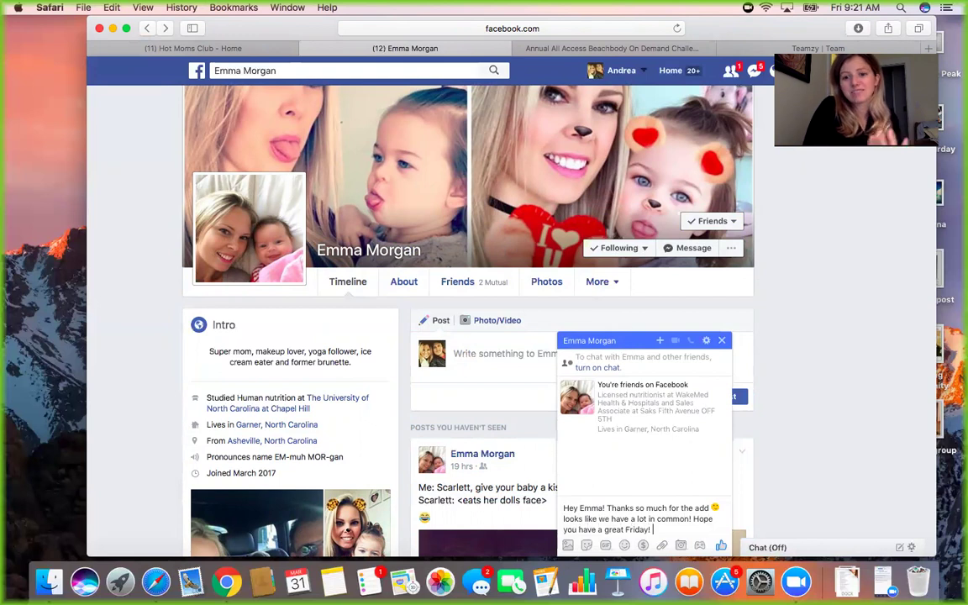
key(Return)
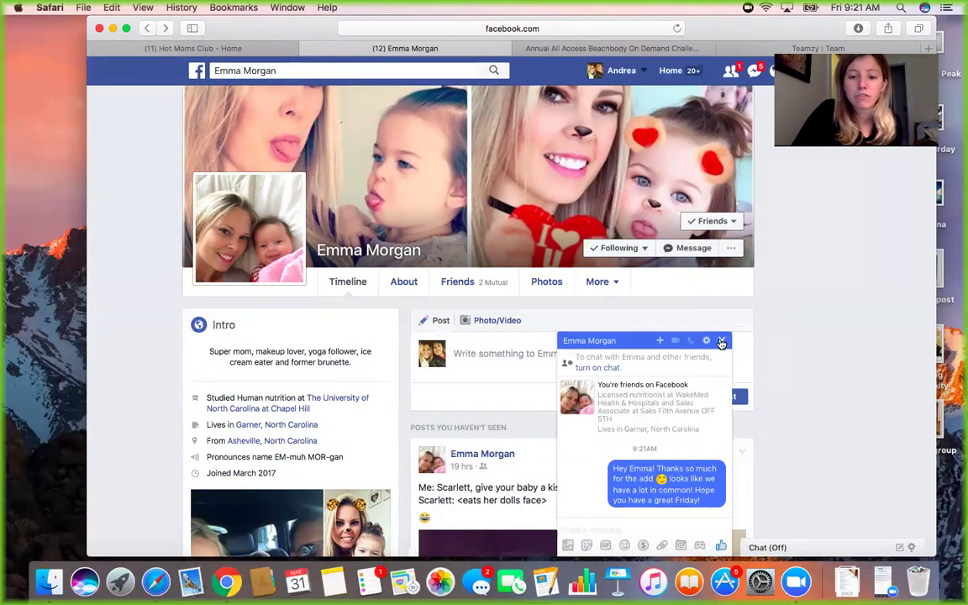
click(721, 341)
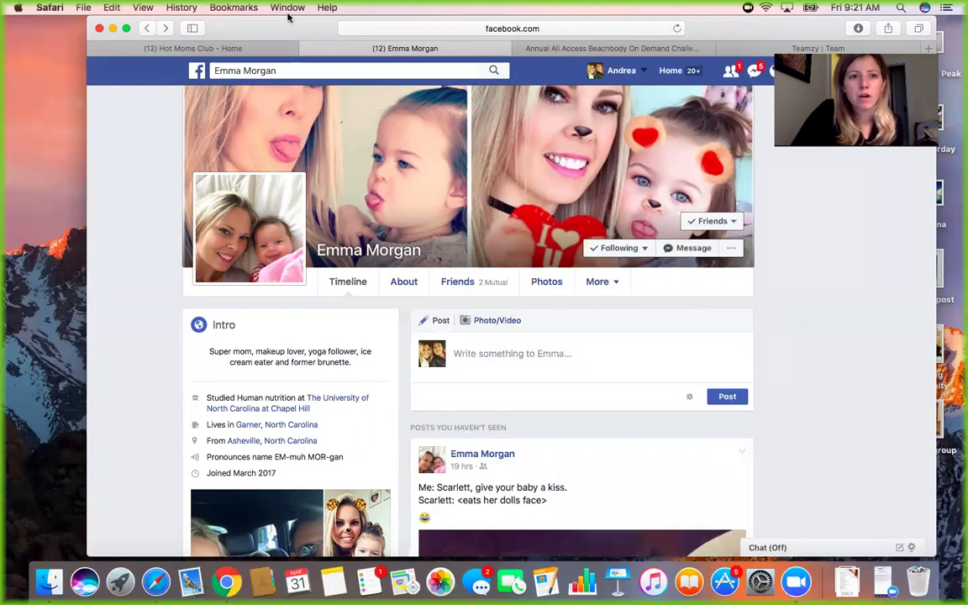
drag(735, 35, 735, 77)
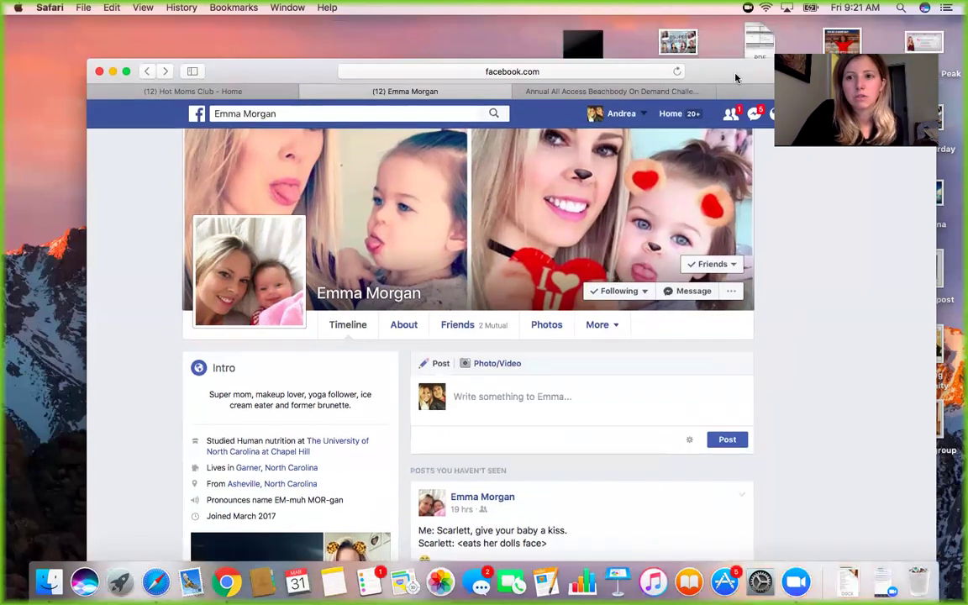
click(611, 94)
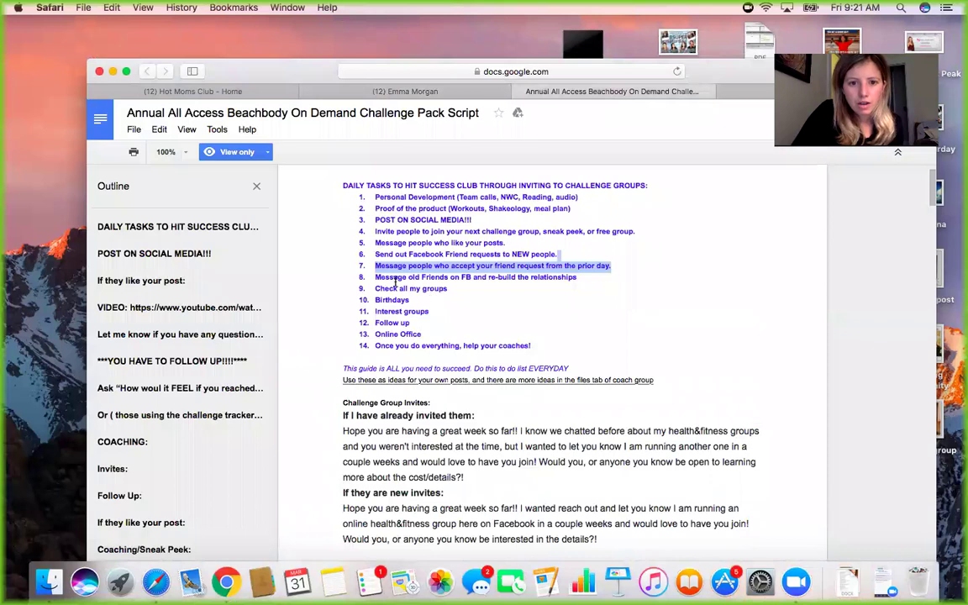
drag(377, 276, 577, 278)
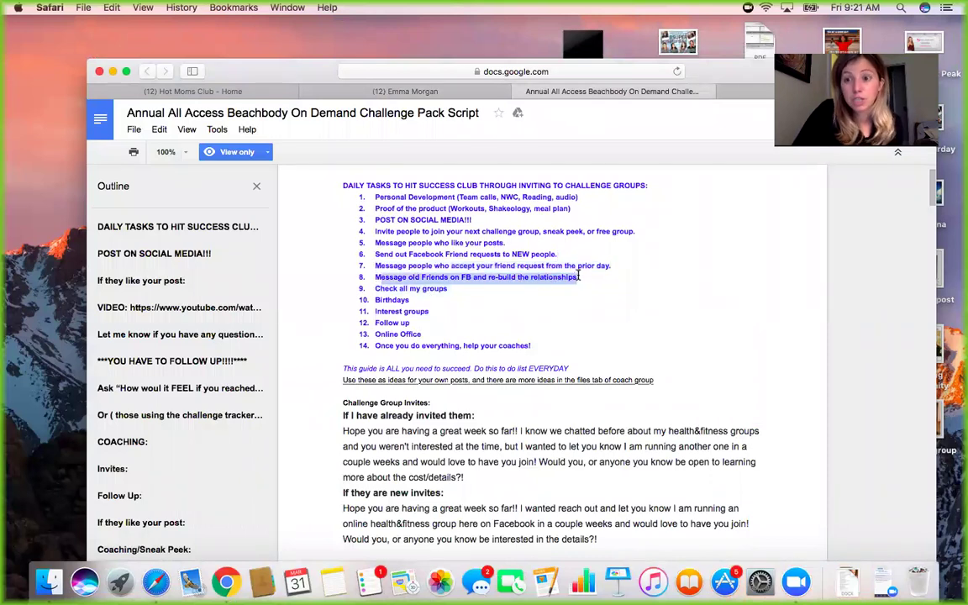
click(748, 91)
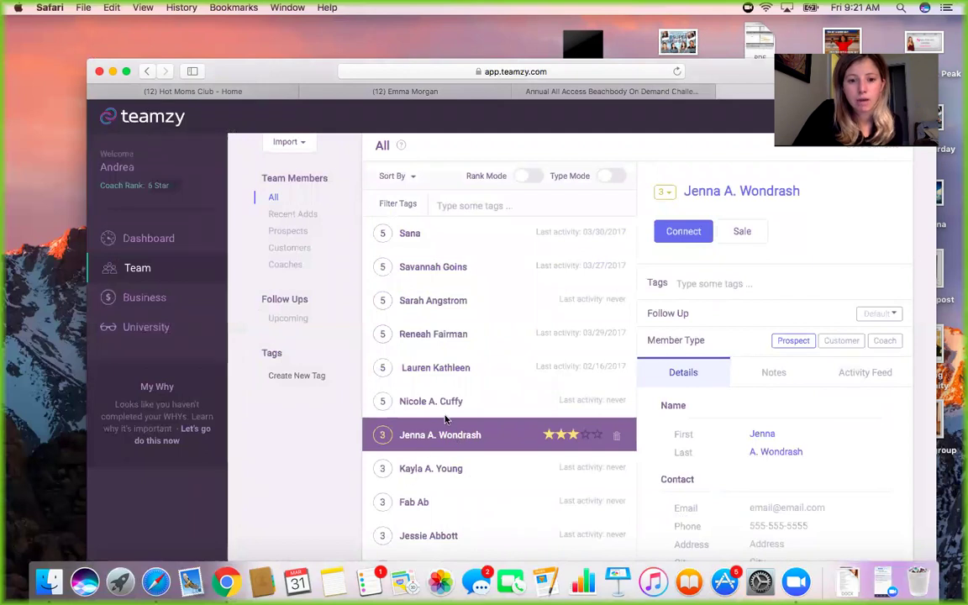
click(423, 469)
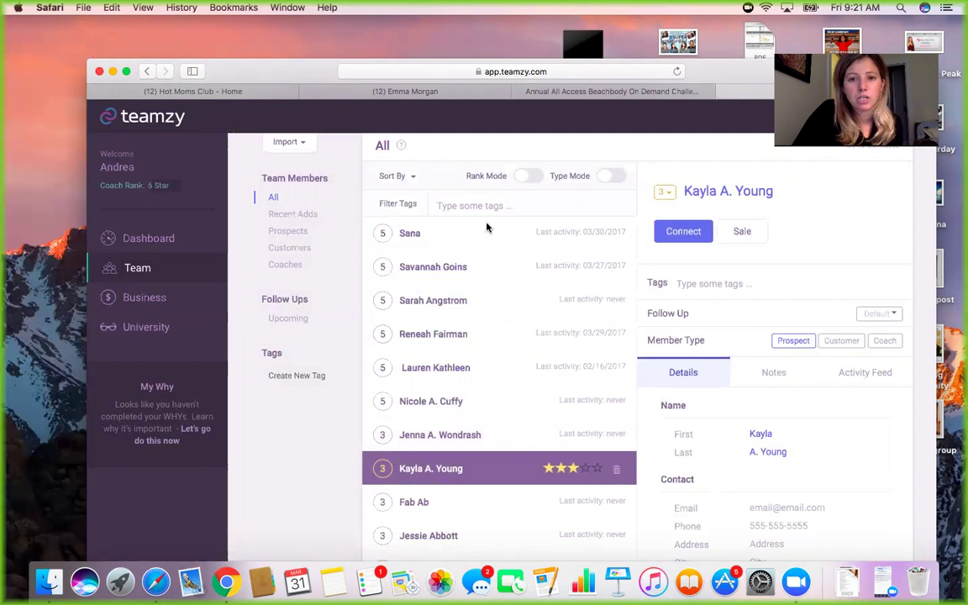
click(480, 93)
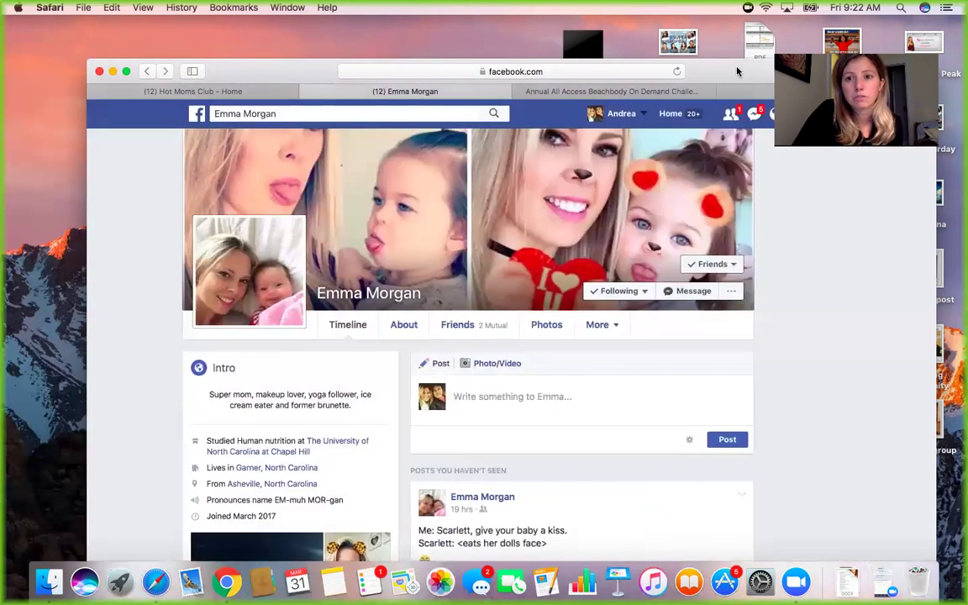
drag(737, 72, 731, 35)
Return to the Annual All Access Beachbody script and highlight daily tasks 8 and 9
click(635, 54)
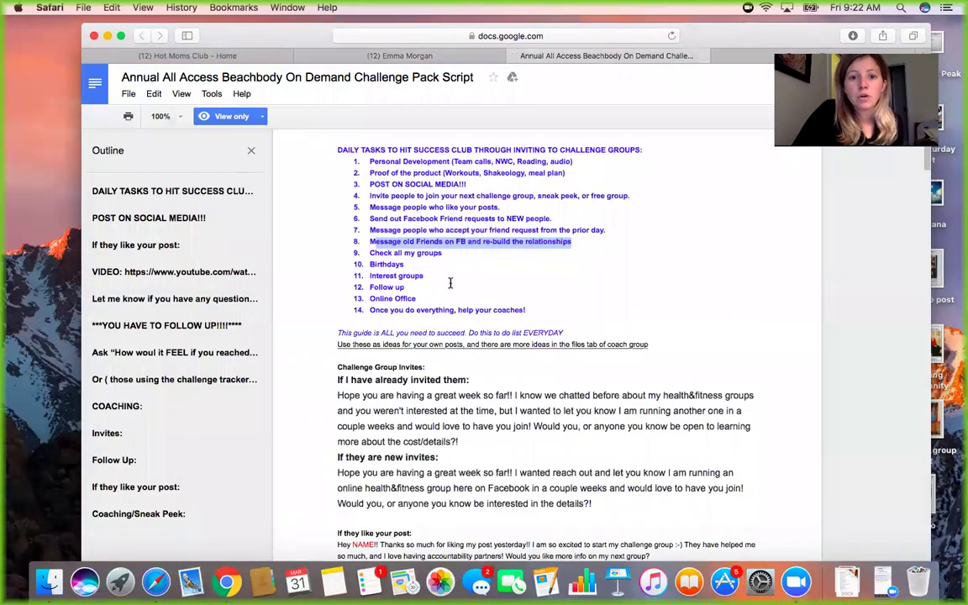
click(446, 257)
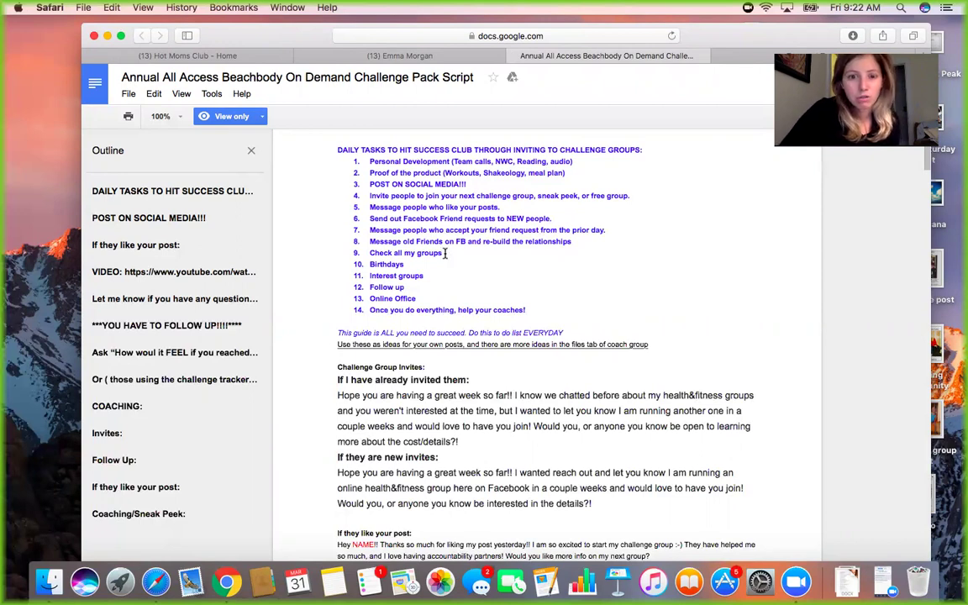
drag(440, 254, 333, 241)
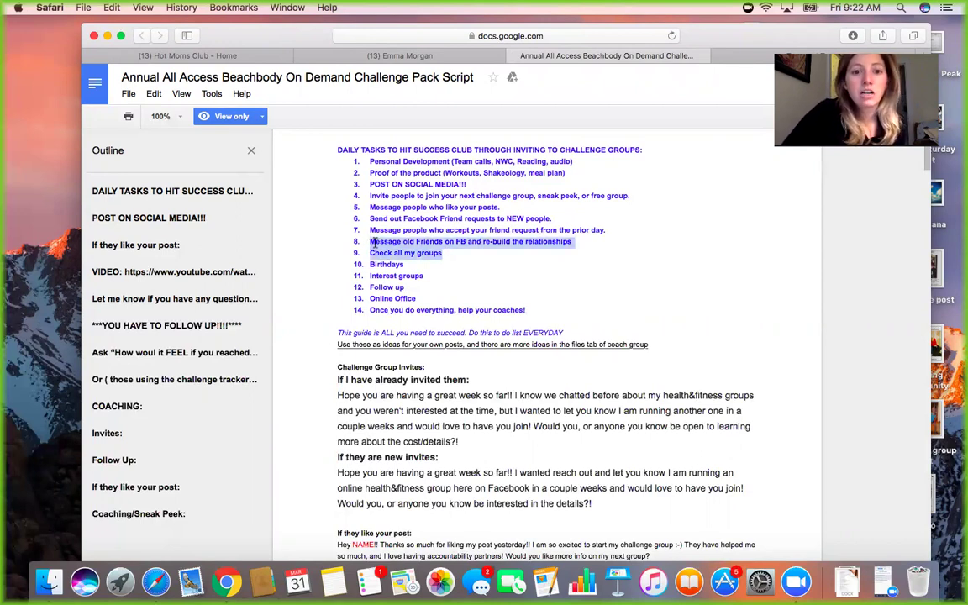
click(391, 244)
drag(369, 241, 428, 262)
click(428, 262)
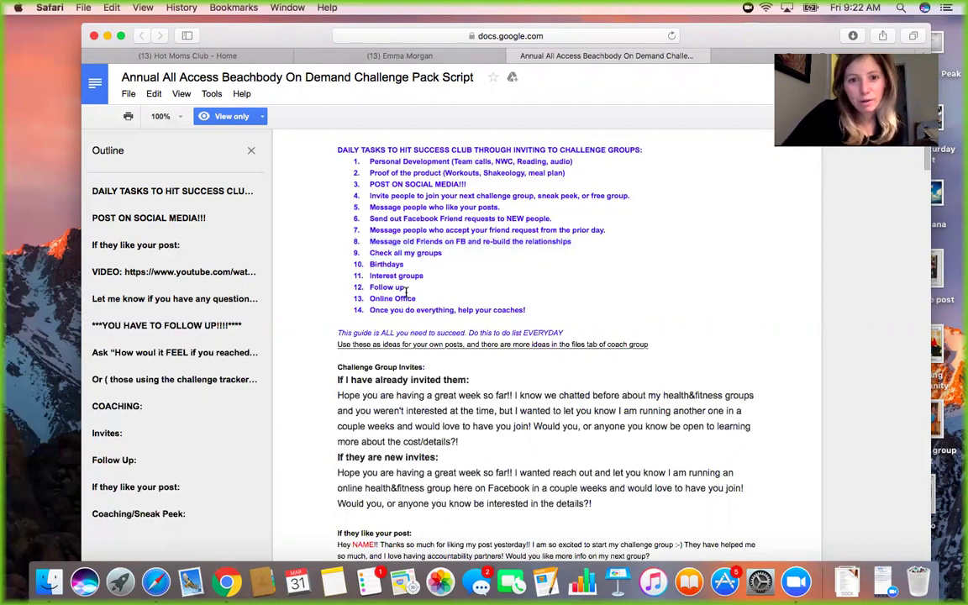
On the friend's Facebook profile, bring up the recent Messenger conversations list
click(385, 56)
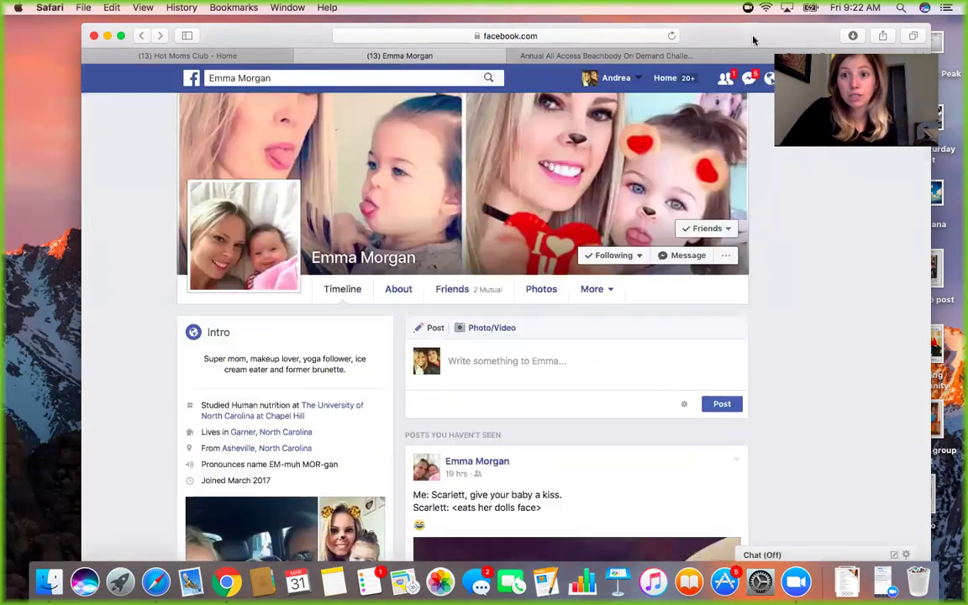
drag(750, 37, 753, 56)
click(747, 95)
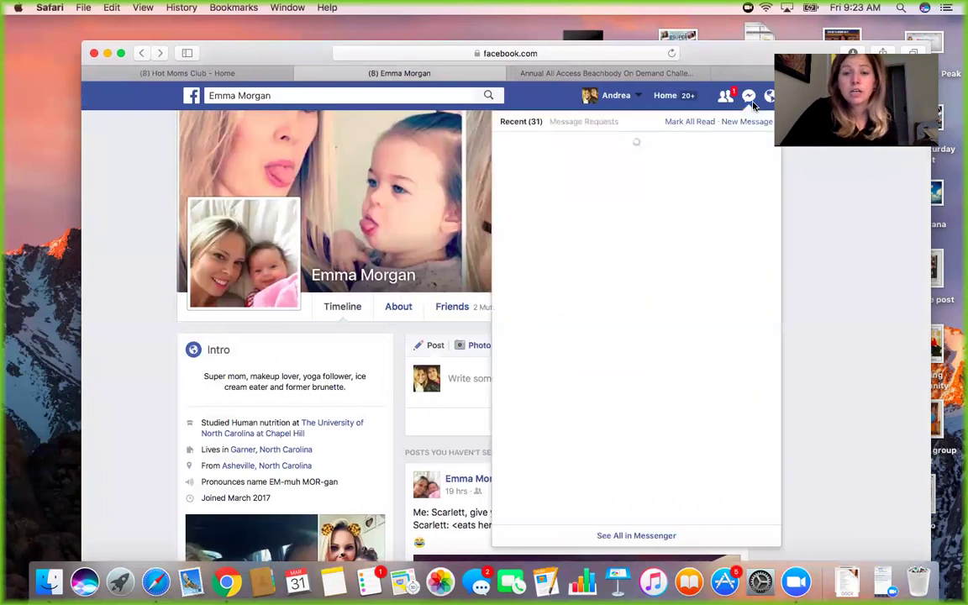
Glance at the Google Docs tab, then return to Facebook and load the home feed
click(696, 76)
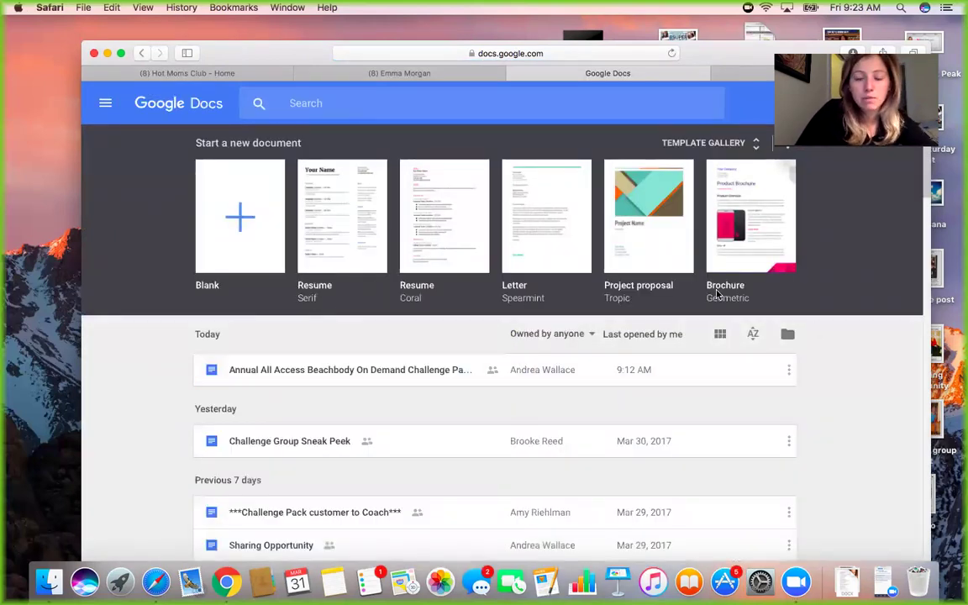
drag(767, 68, 761, 136)
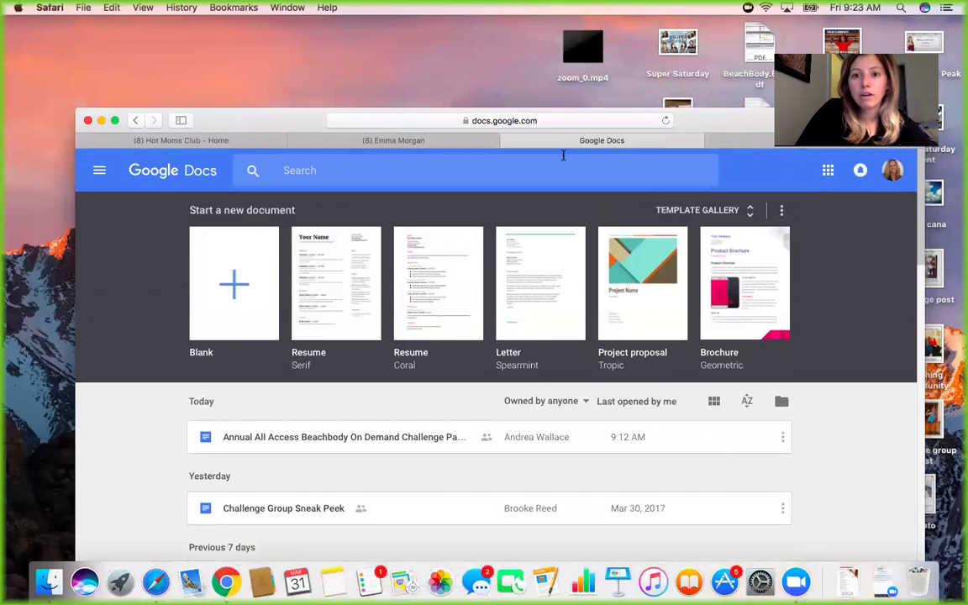
drag(703, 118, 706, 26)
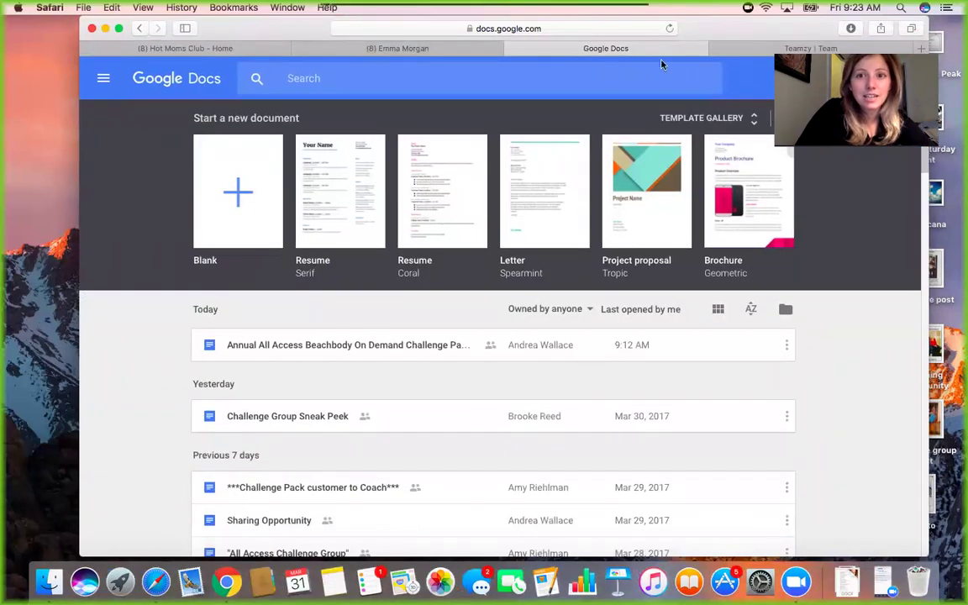
drag(466, 49, 466, 106)
click(466, 105)
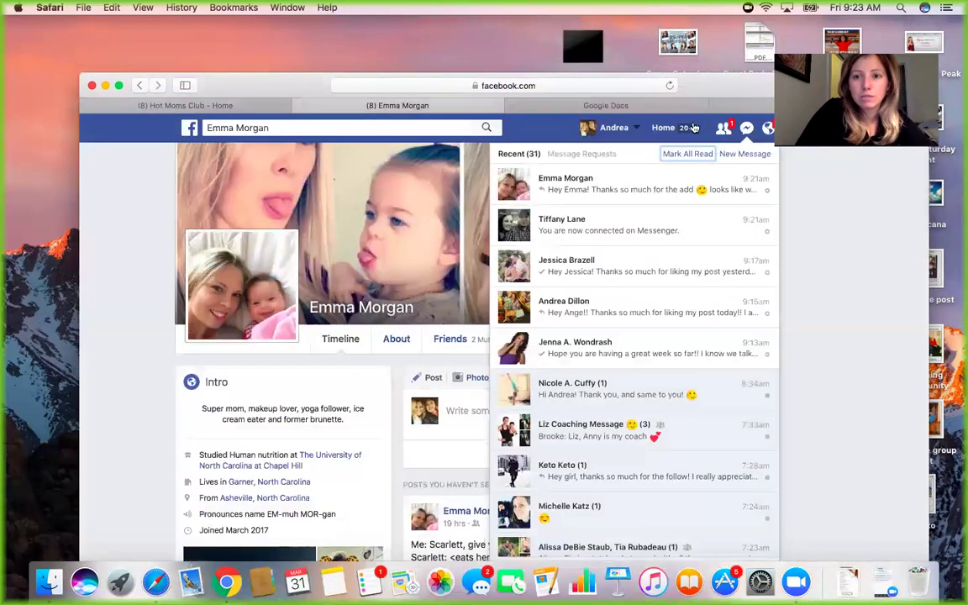
click(665, 131)
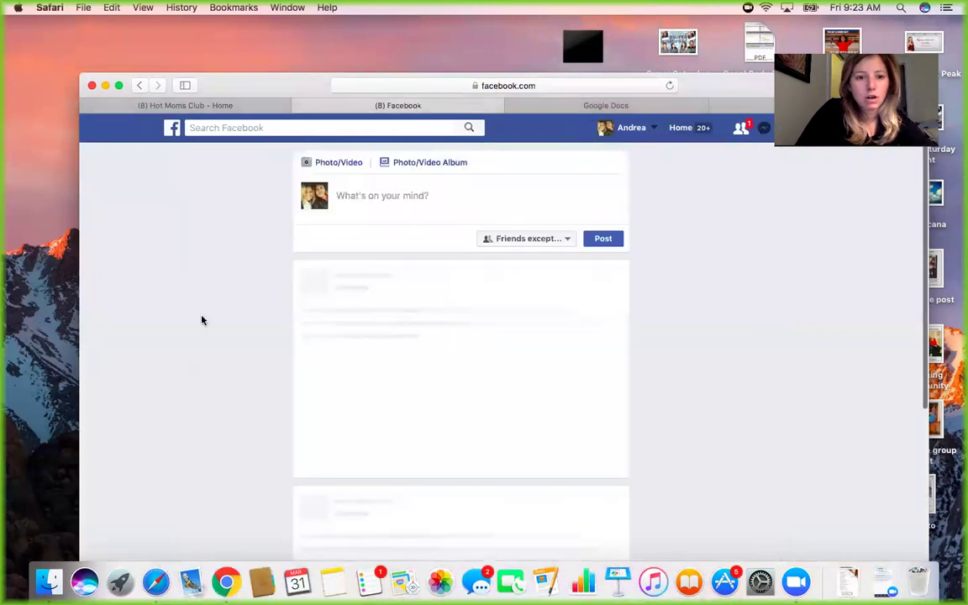
Open the Team Boom COACHES group from the shortcuts and show its shared files
click(198, 377)
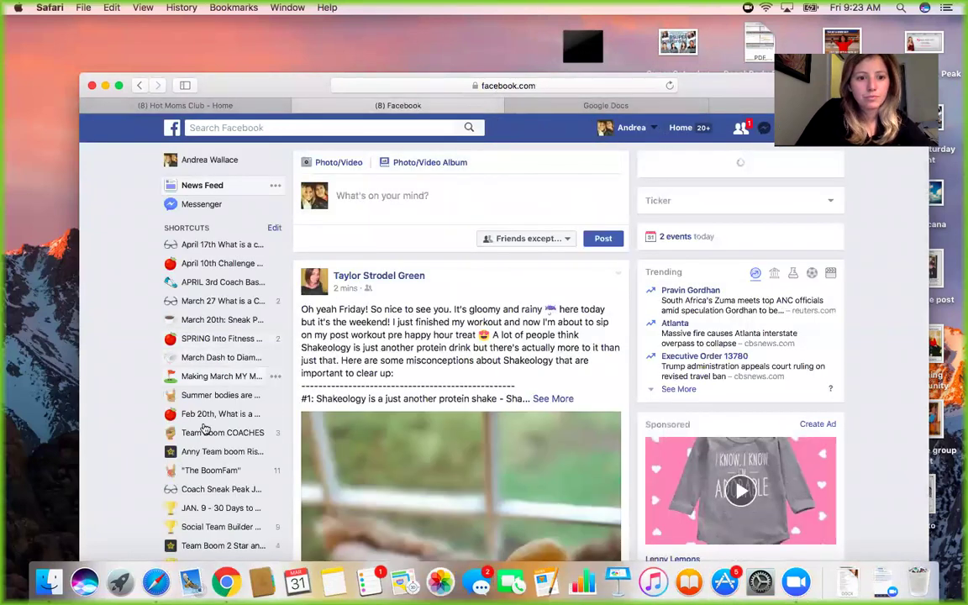
click(210, 437)
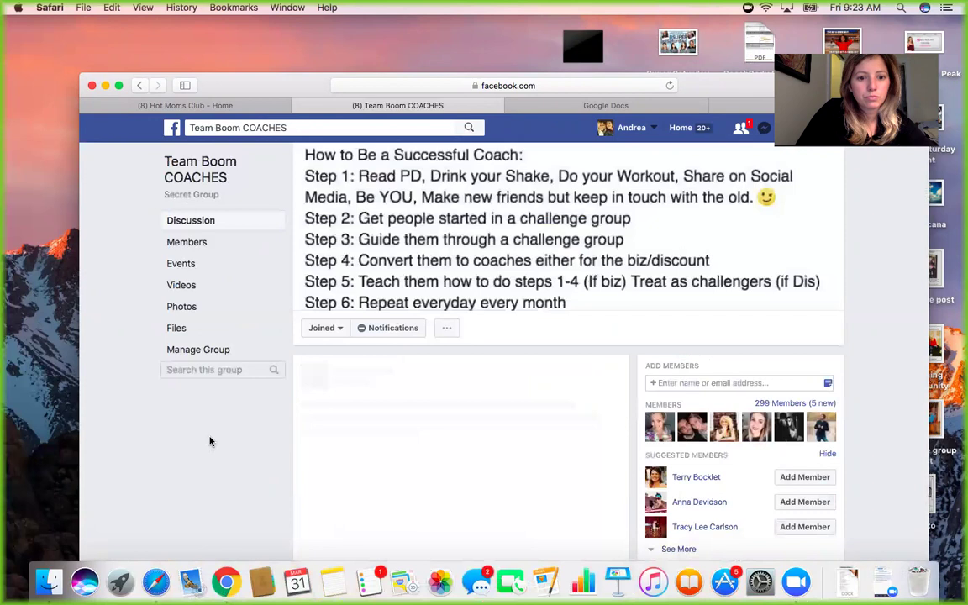
click(176, 329)
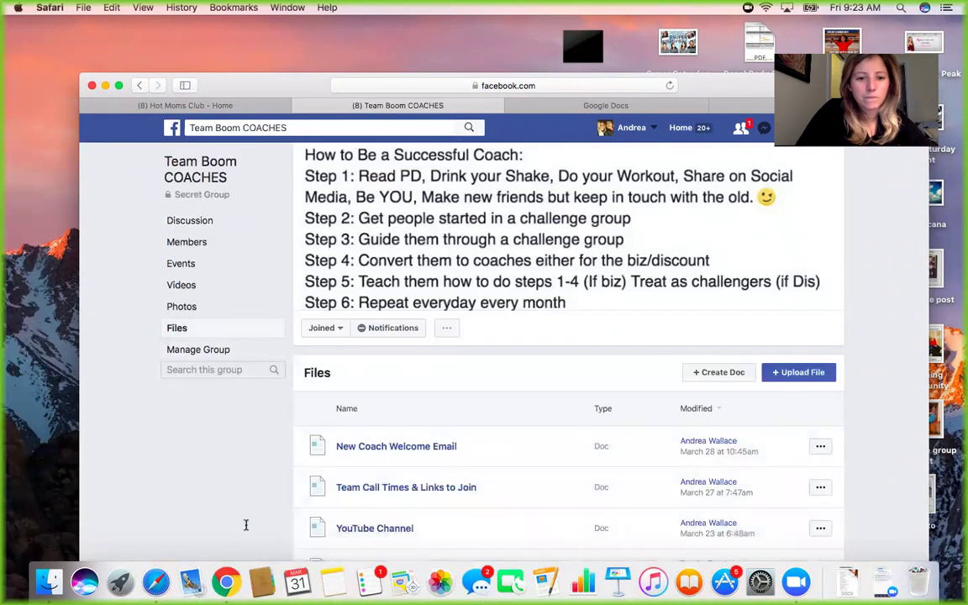
drag(246, 525, 707, 27)
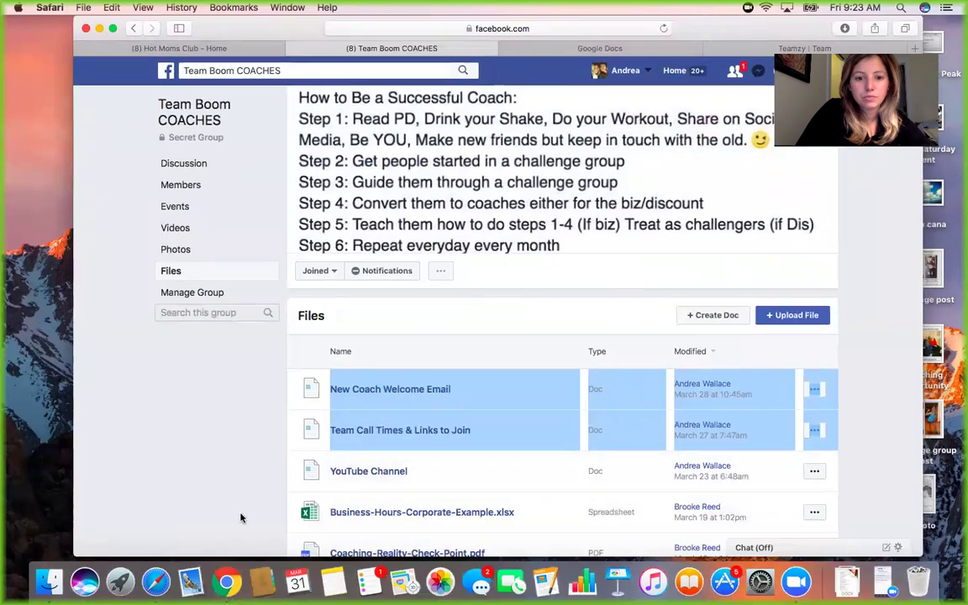
drag(242, 518, 277, 546)
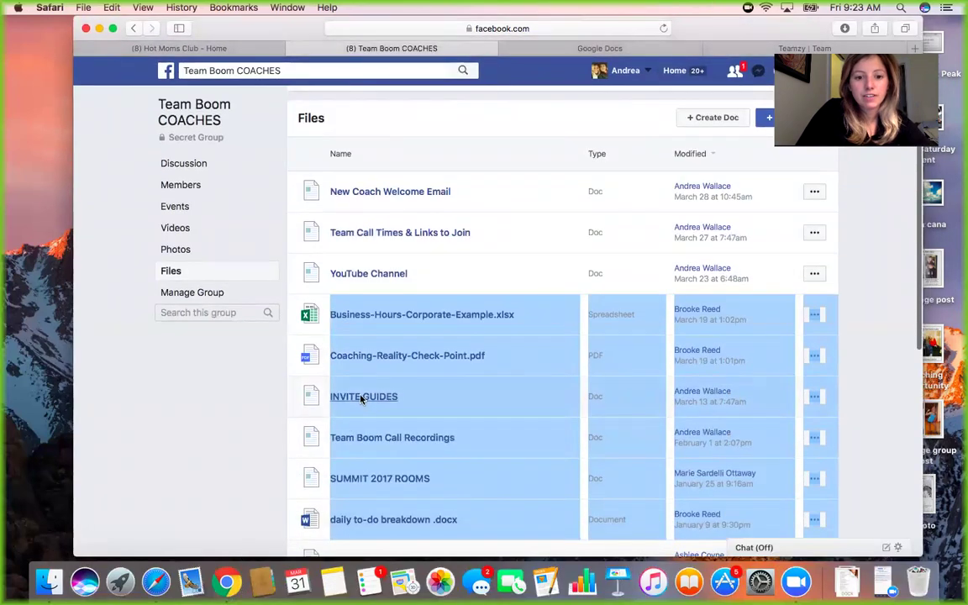
Open the INVITE GUIDES note, review it from Overcoming OBJECTIONS down, then go to Google Docs
click(361, 400)
drag(194, 510, 357, 161)
click(357, 161)
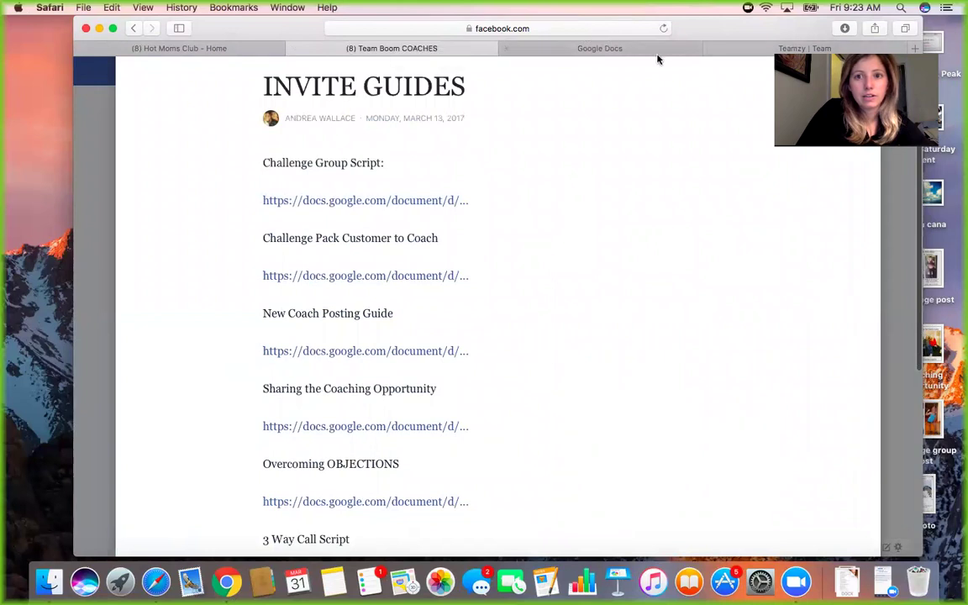
click(626, 47)
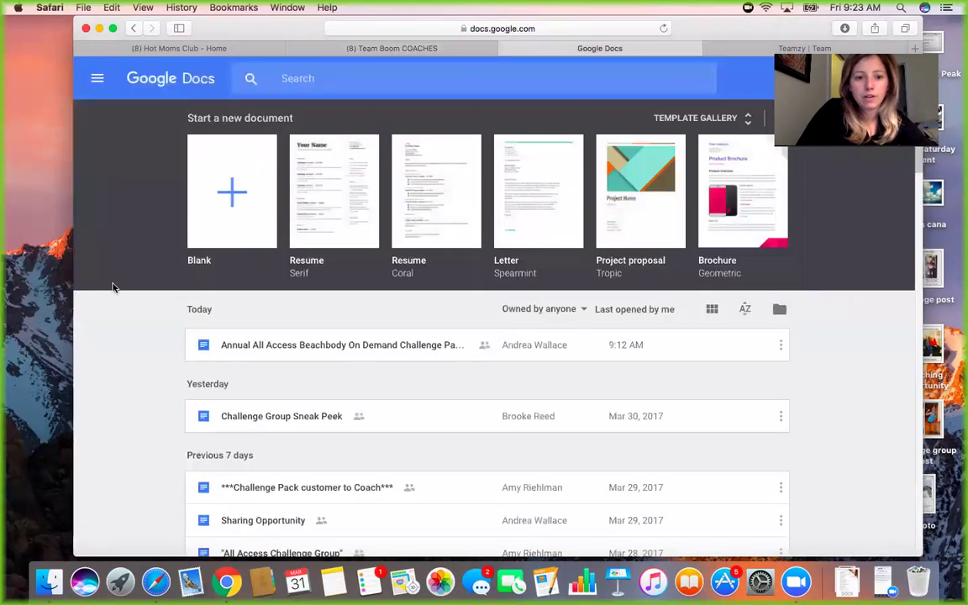
drag(748, 26, 742, 26)
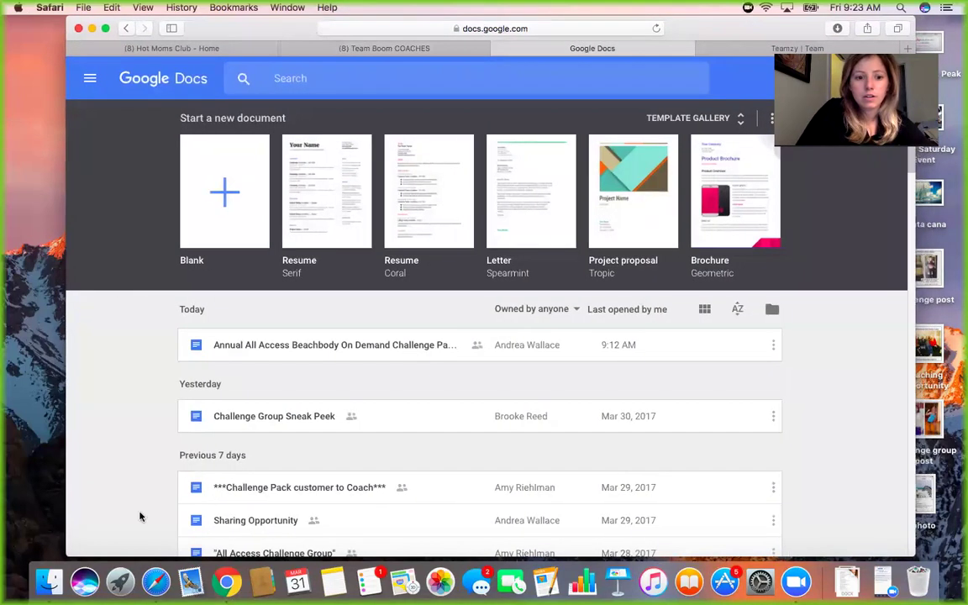
scroll(142, 495, down, 3)
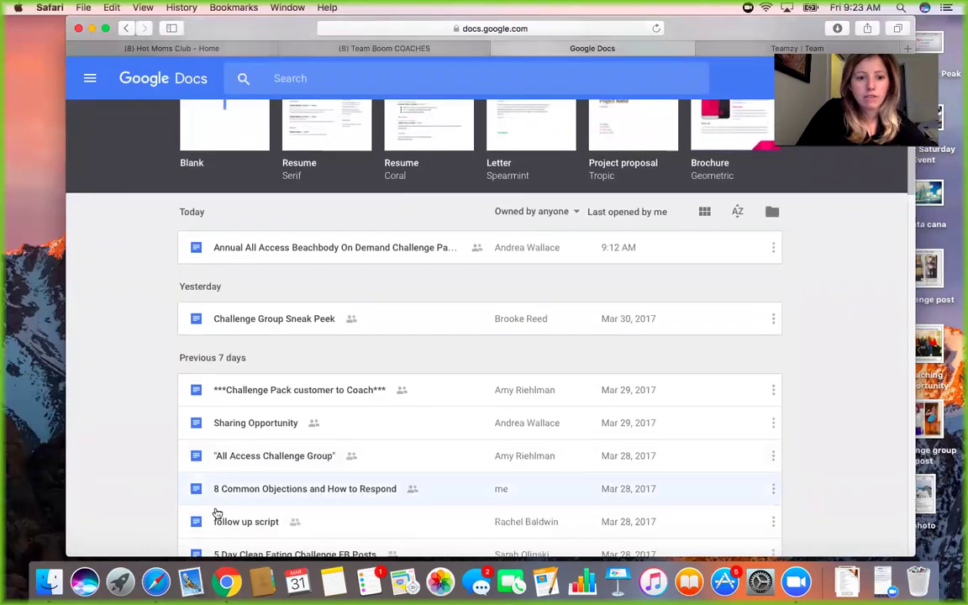
click(243, 522)
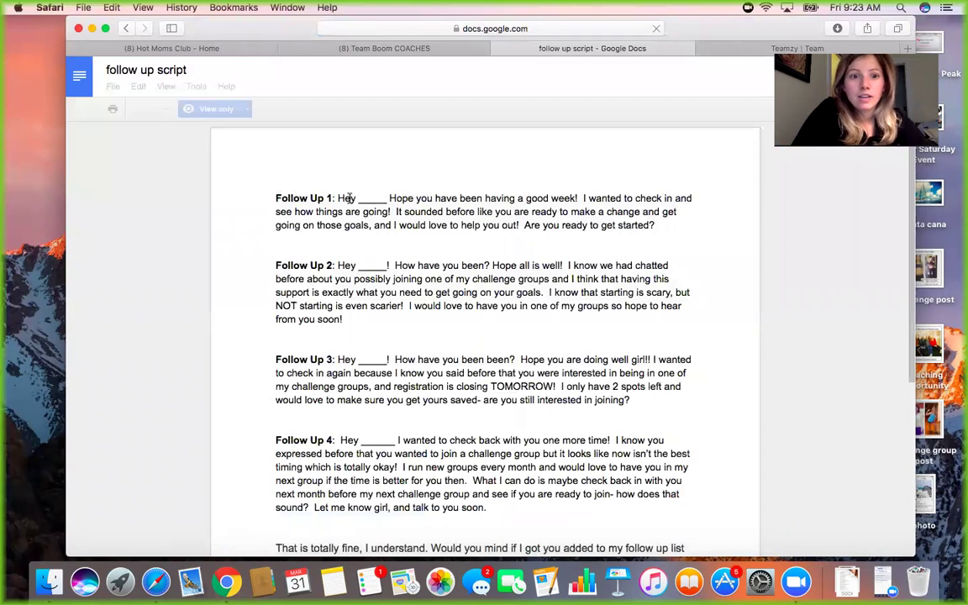
drag(662, 199, 656, 225)
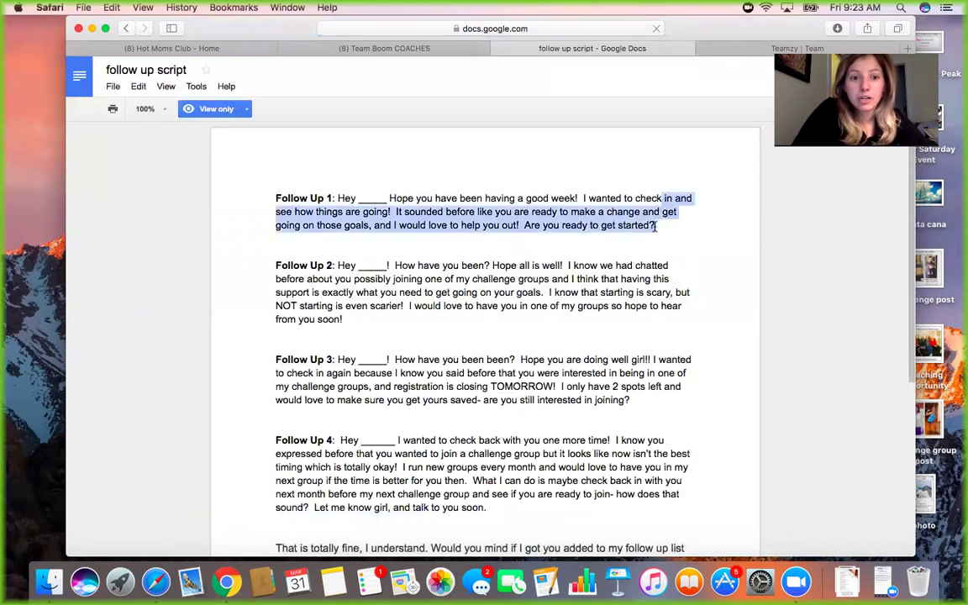
click(384, 413)
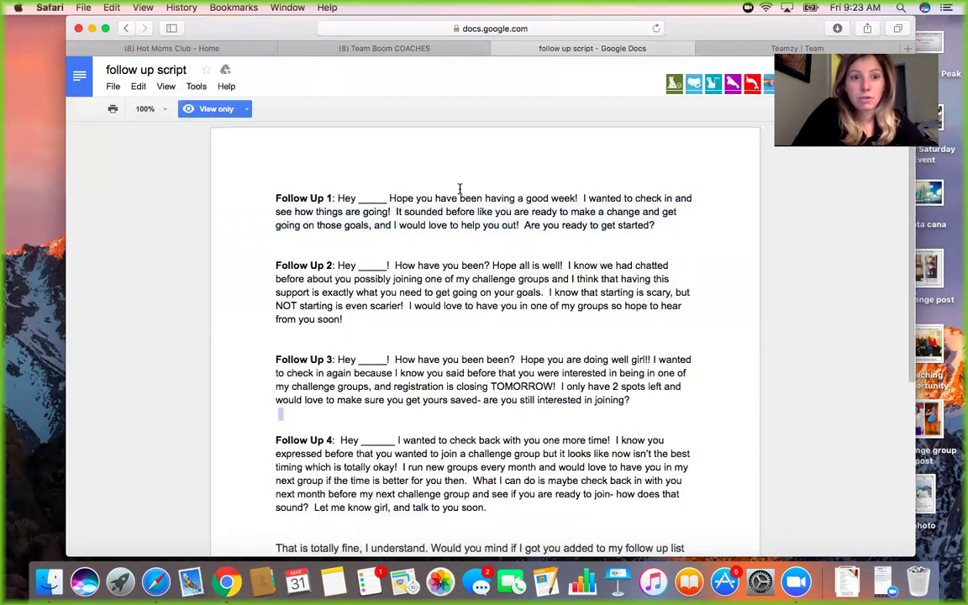
click(87, 79)
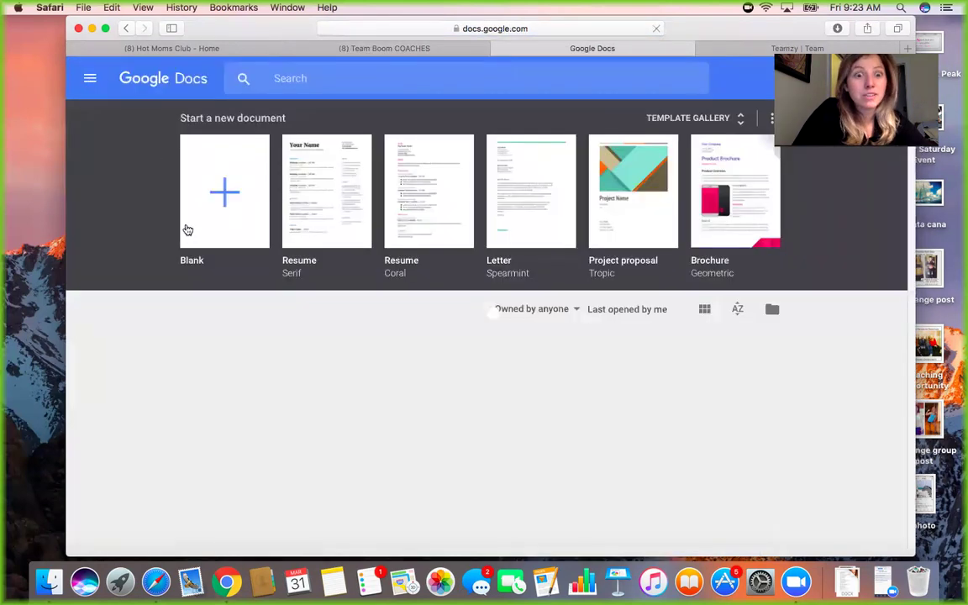
Open the Annual All Access Beachbody On Demand Challenge Pack Script and scroll through it
click(242, 379)
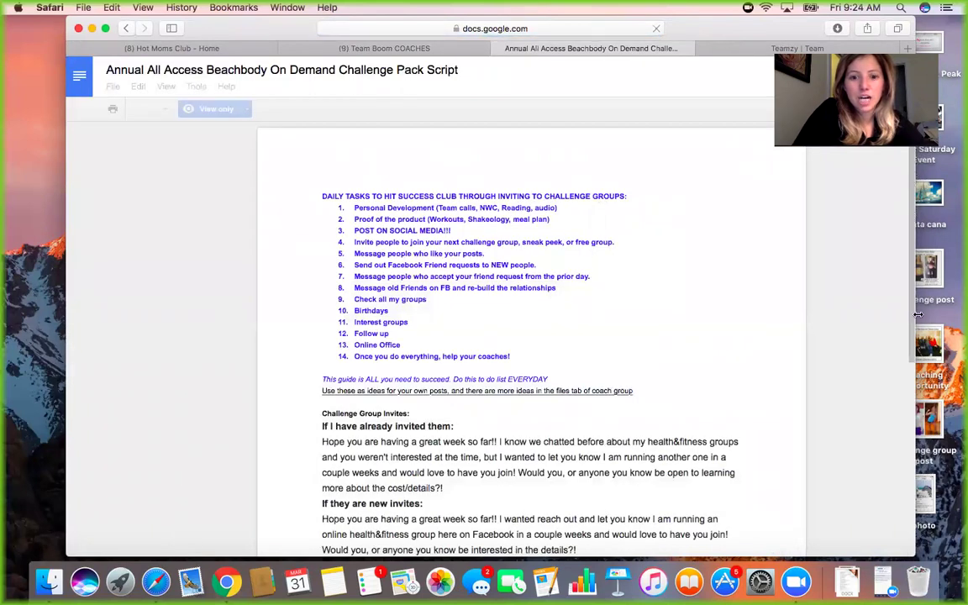
scroll(907, 353, down, 15)
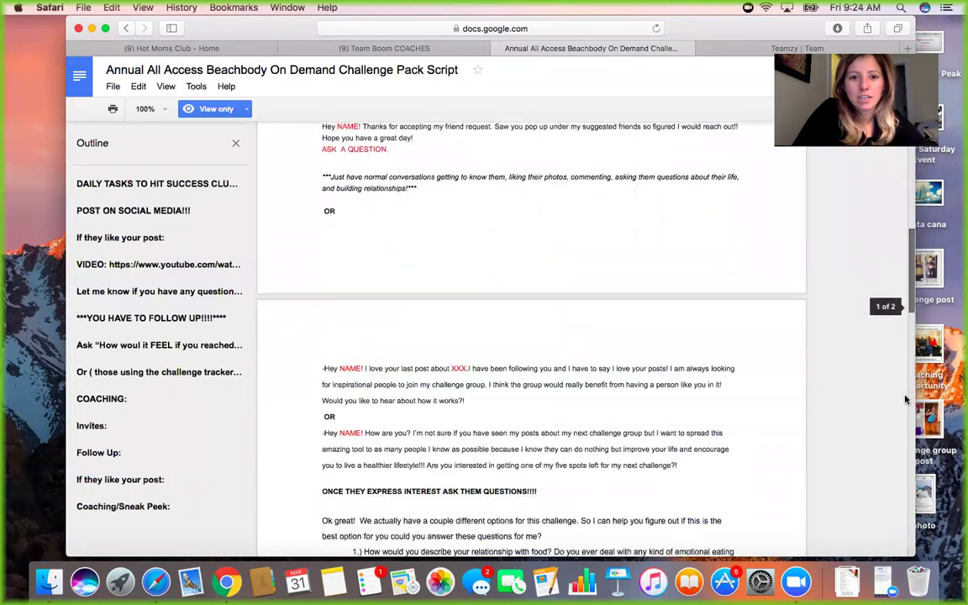
scroll(906, 400, down, 10)
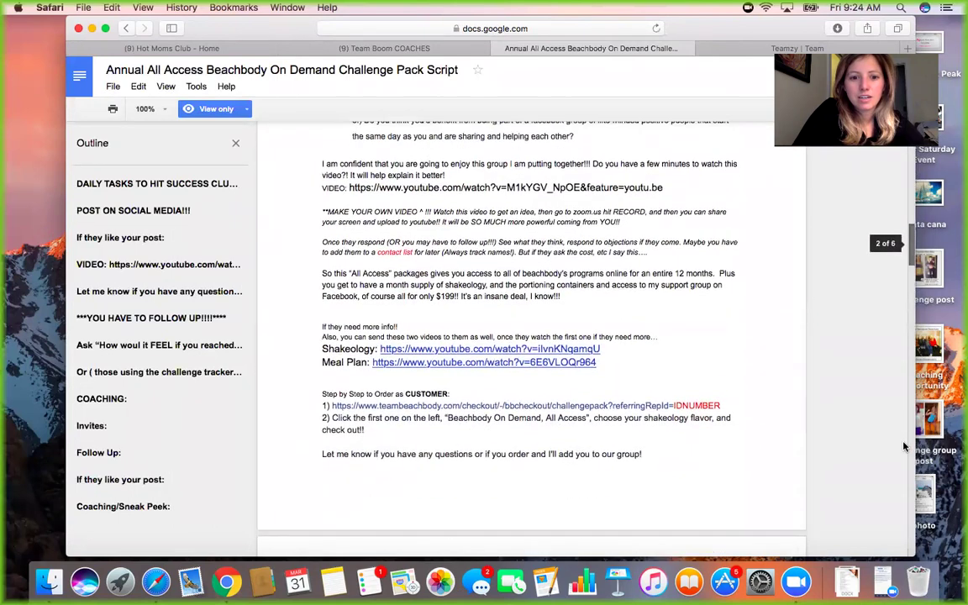
scroll(904, 446, down, 5)
scroll(904, 477, down, 3)
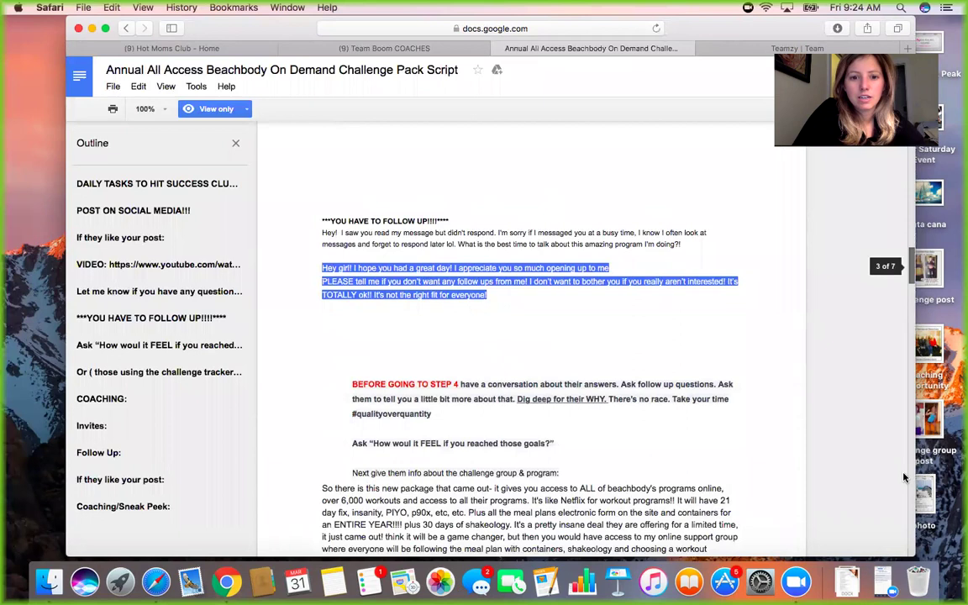
scroll(904, 470, up, 15)
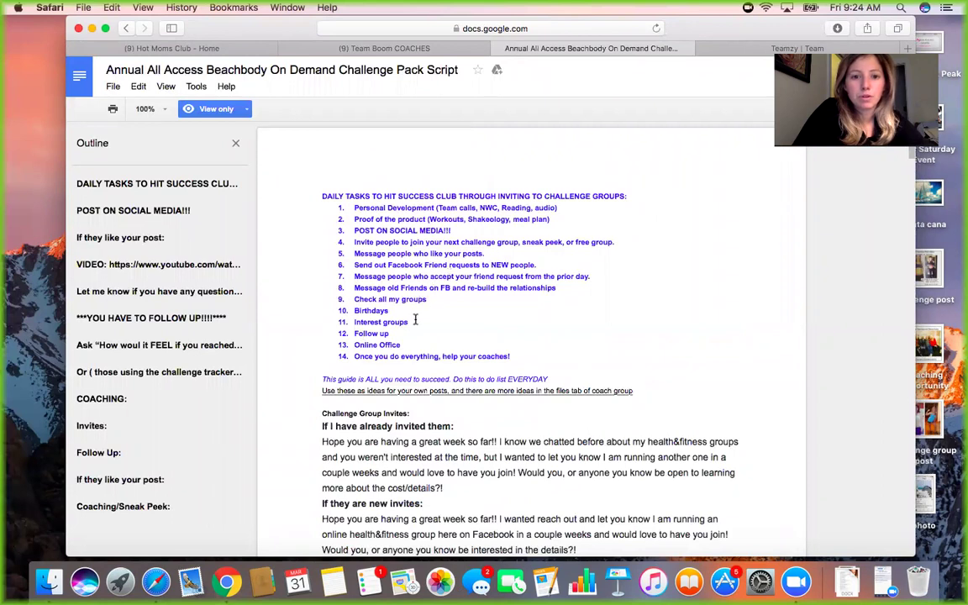
Highlight daily tasks 13 Online Office, 14 helping your coaches, and up to Check all my groups
drag(401, 338, 342, 345)
drag(529, 351, 346, 356)
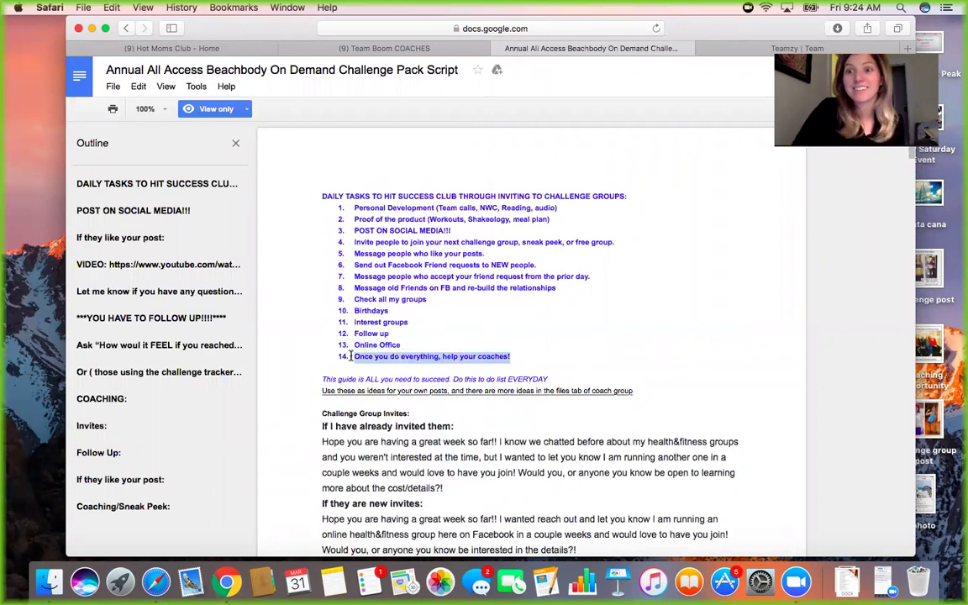
drag(431, 300, 346, 193)
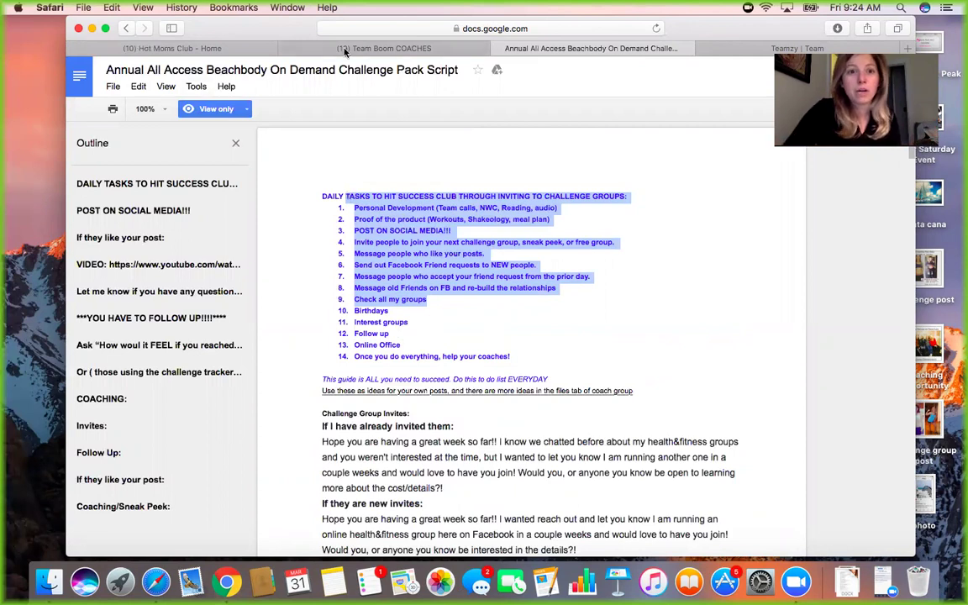
click(424, 48)
Close the INVITE GUIDES note and open the newest conversation in full Messenger
drag(740, 29, 650, 77)
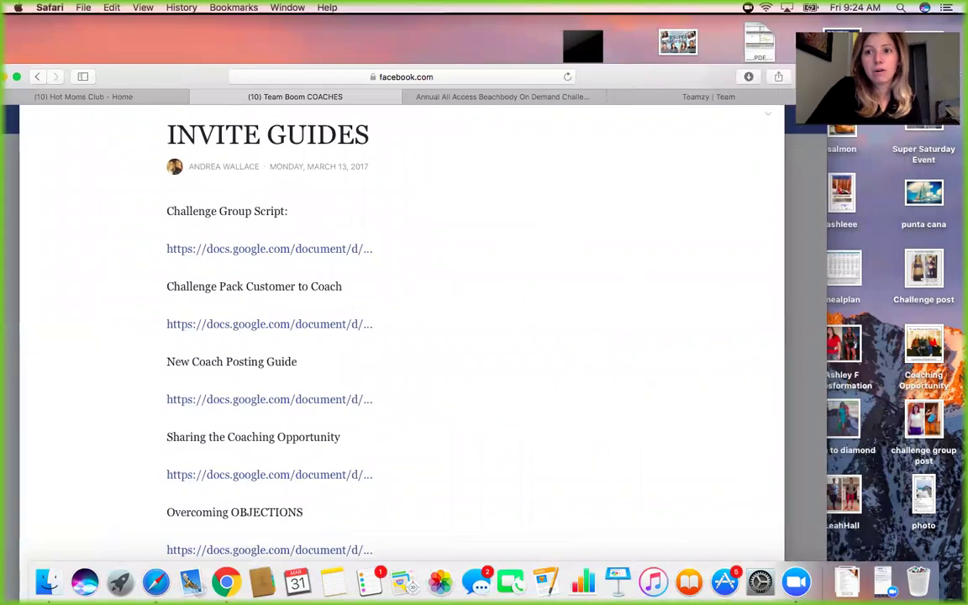
key(Escape)
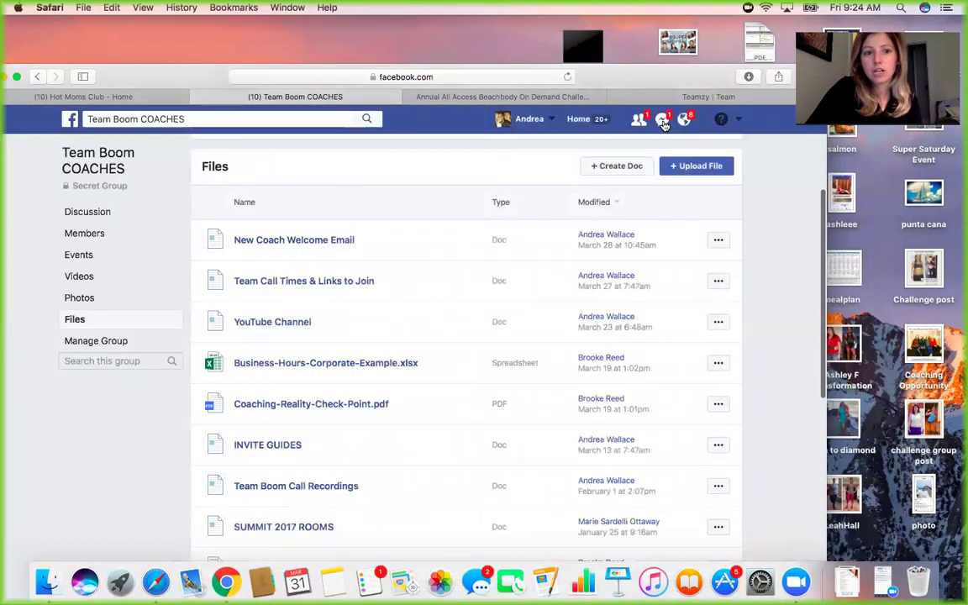
click(661, 119)
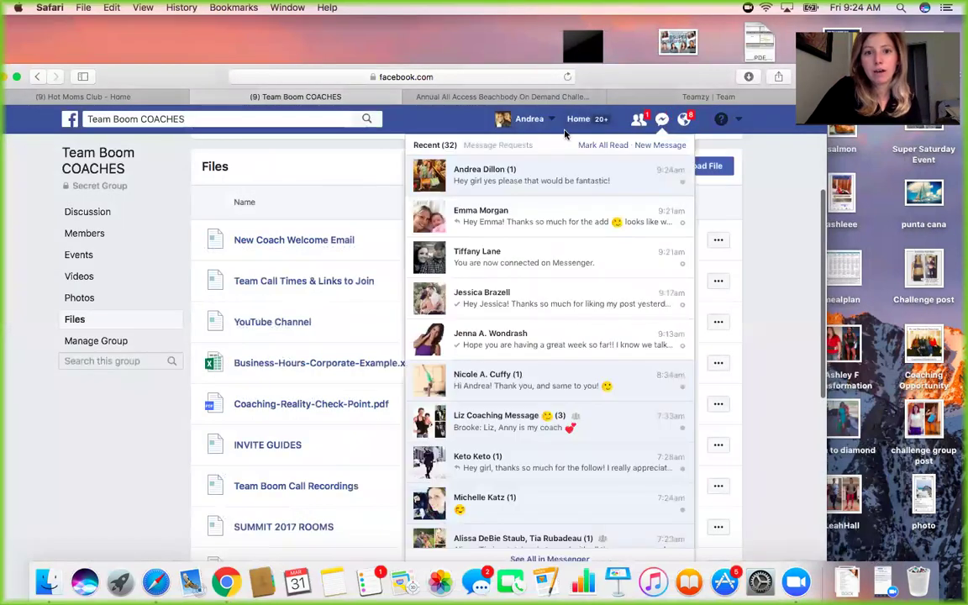
click(514, 189)
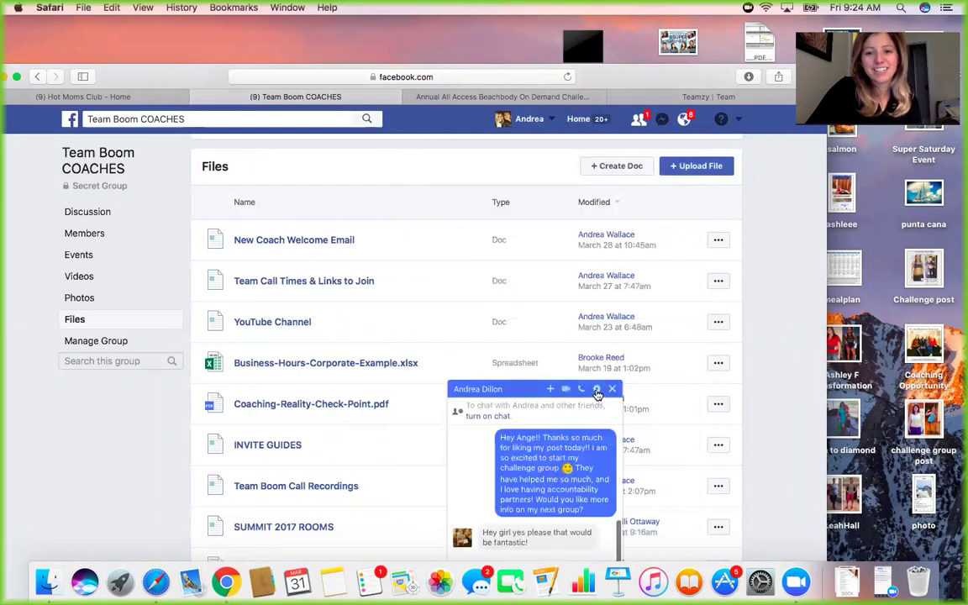
click(596, 389)
click(630, 406)
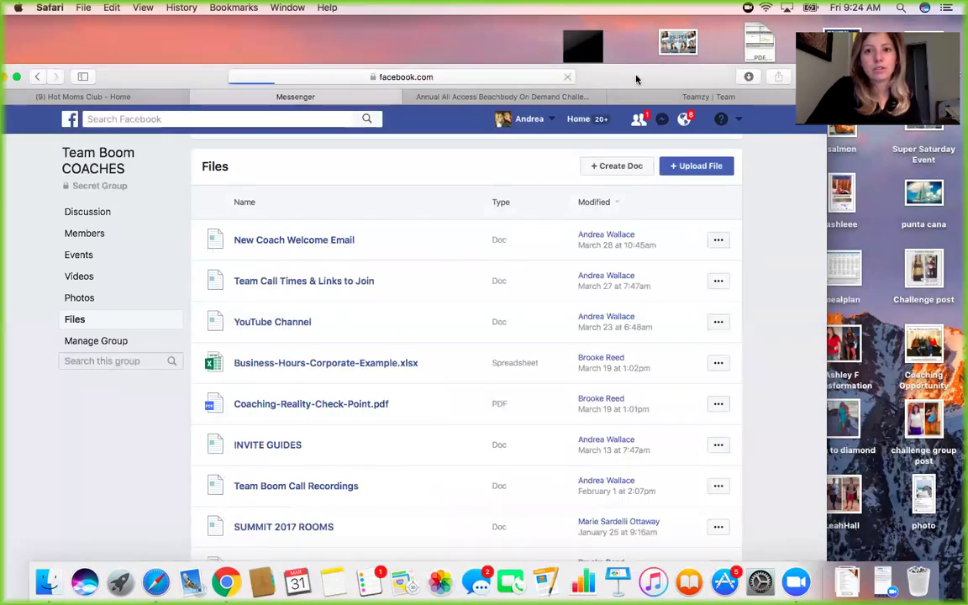
Check the recent conversations list and scroll through the 'yes please that would be fantastic' chat
drag(637, 78, 659, 37)
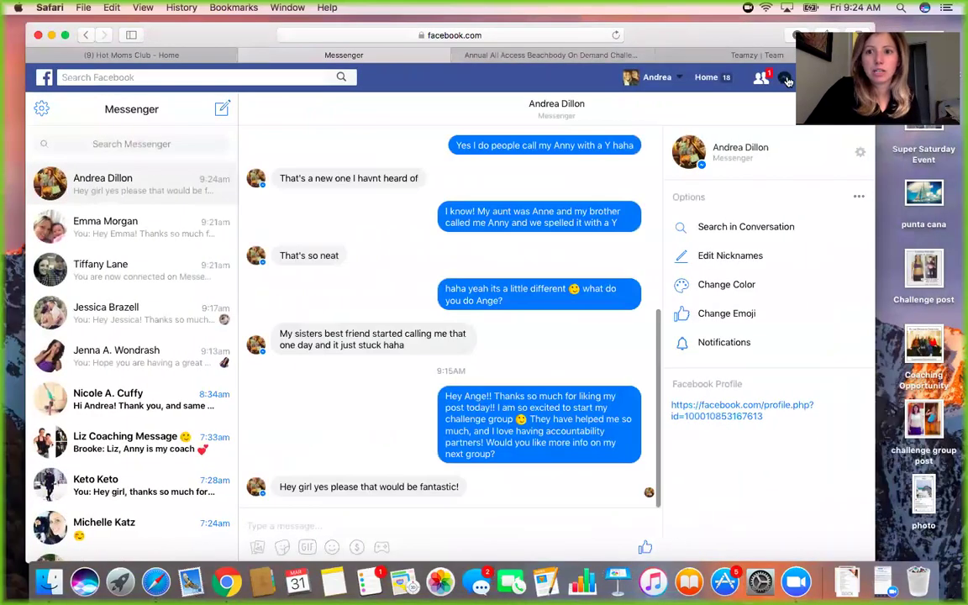
click(781, 77)
click(679, 135)
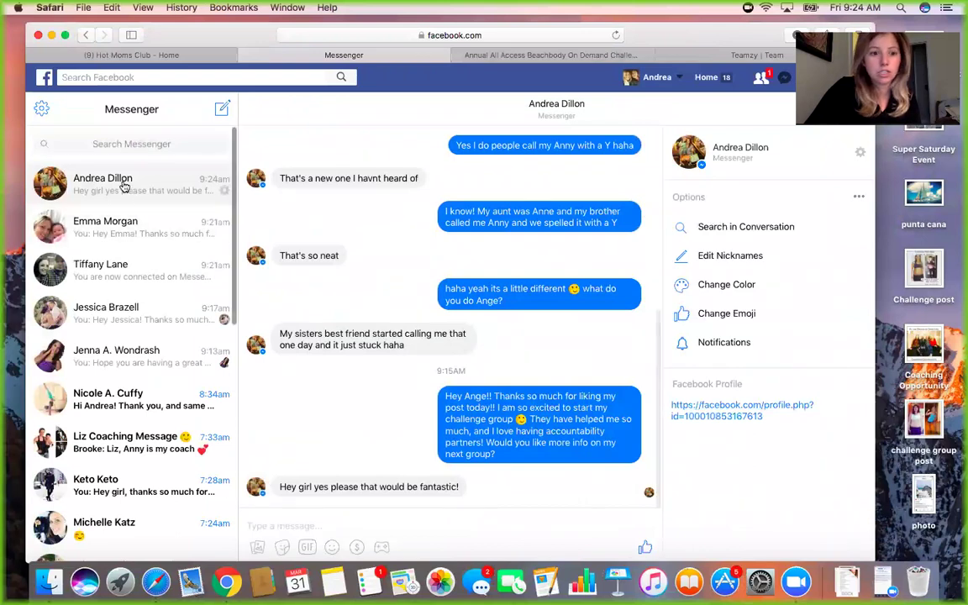
scroll(232, 306, down, 2)
drag(232, 307, 238, 102)
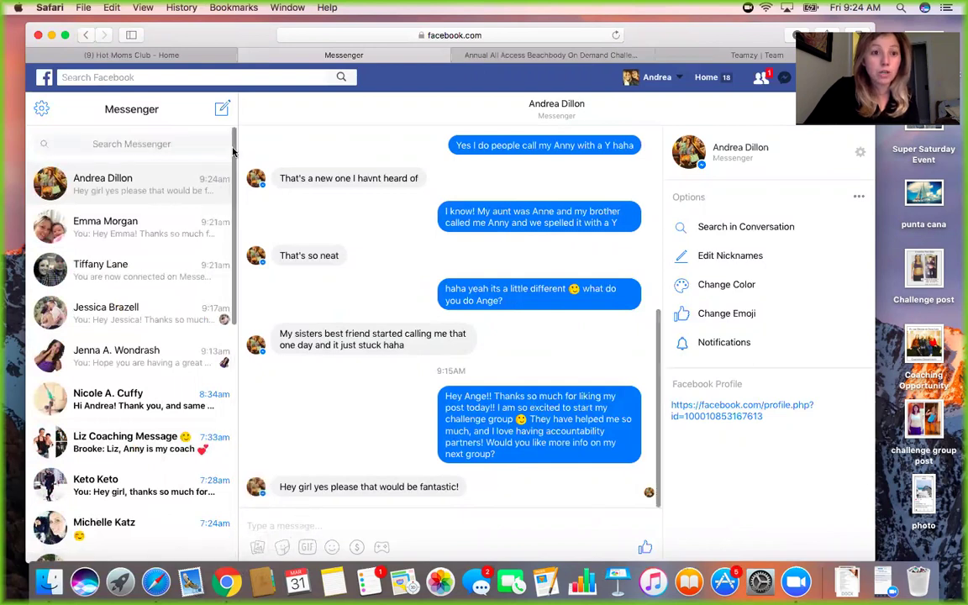
scroll(236, 278, down, 5)
drag(239, 286, 242, 477)
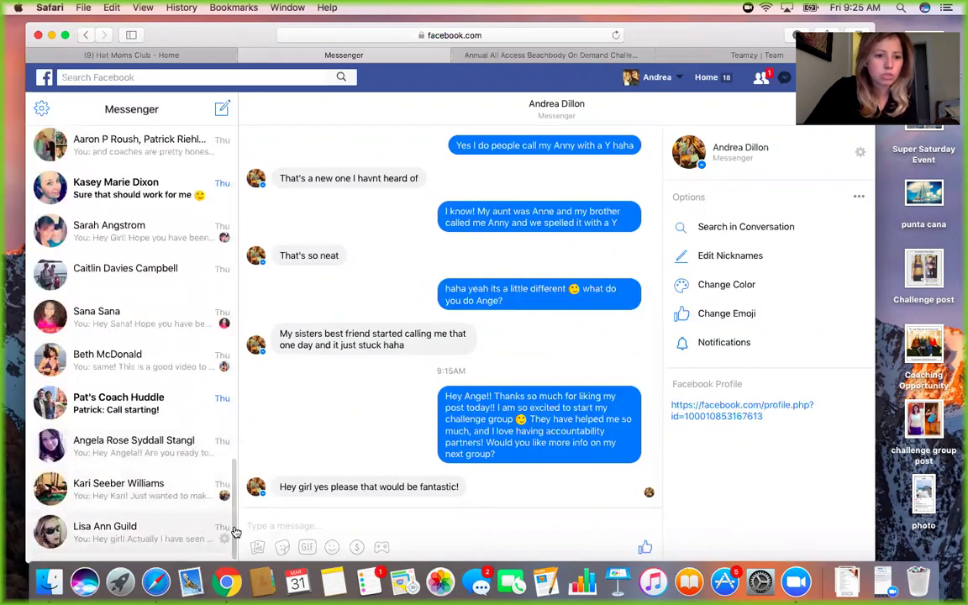
drag(235, 529, 252, 126)
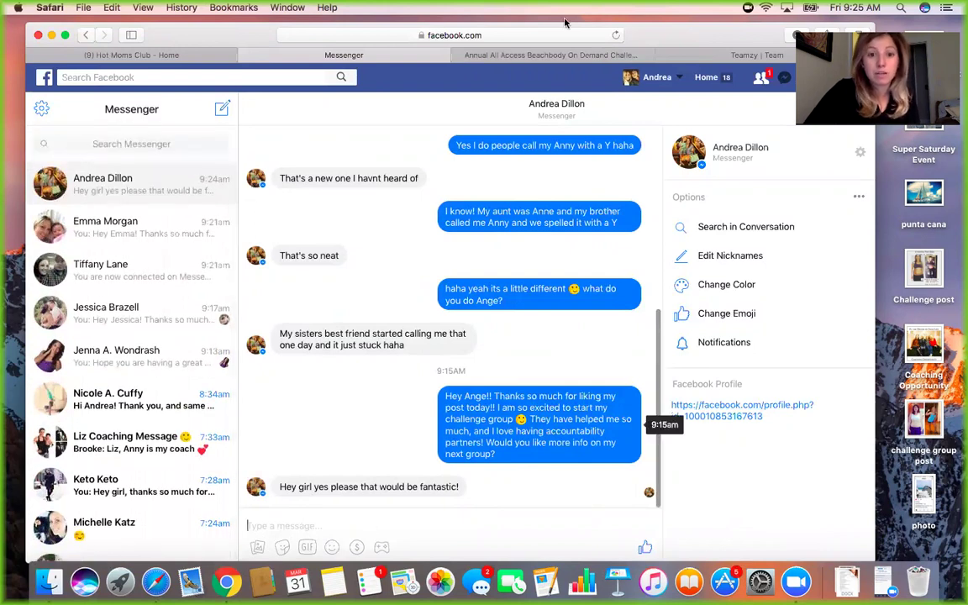